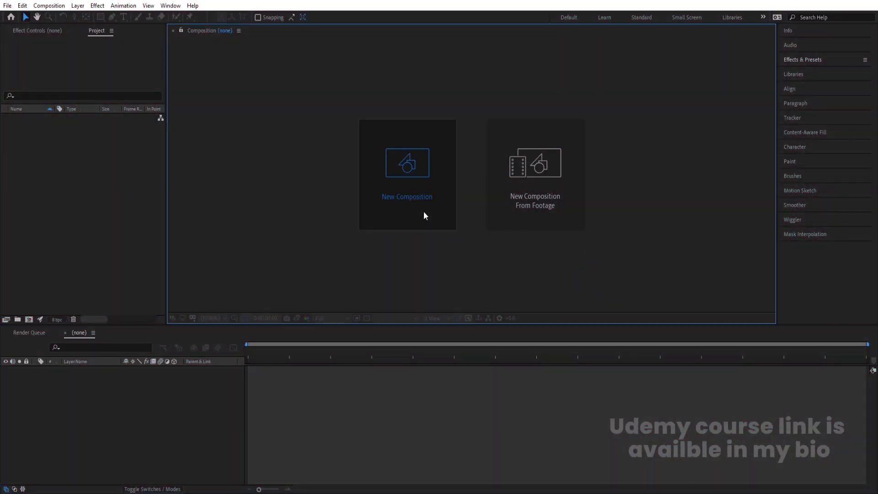
Create a new composition named Main Animation and display its Title/Action Safe guides
left_click(424, 212)
type("Main Animation")
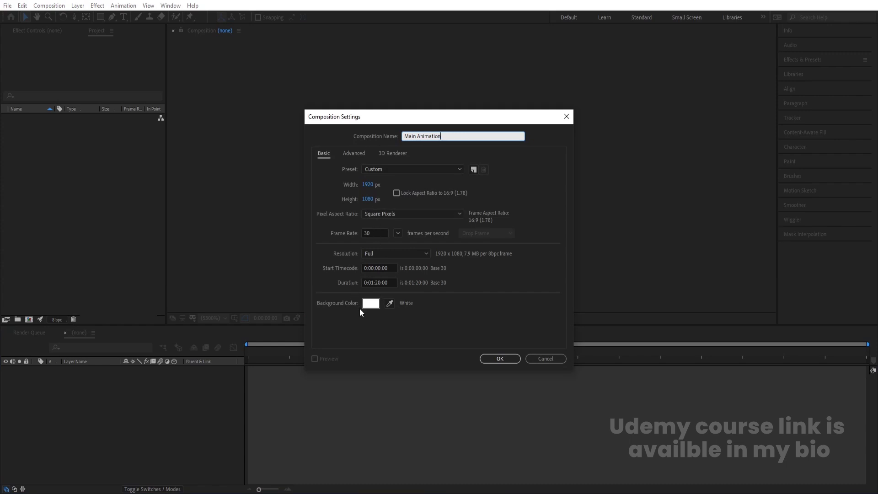
left_click(511, 358)
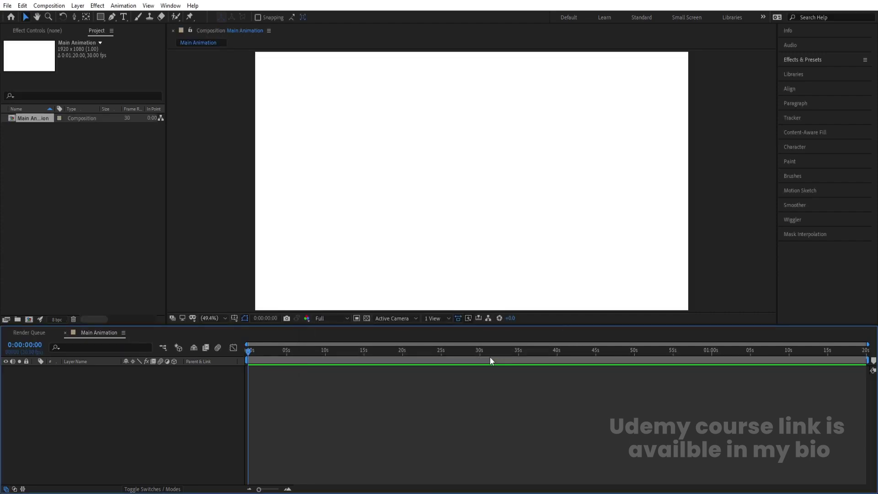
left_click(233, 319)
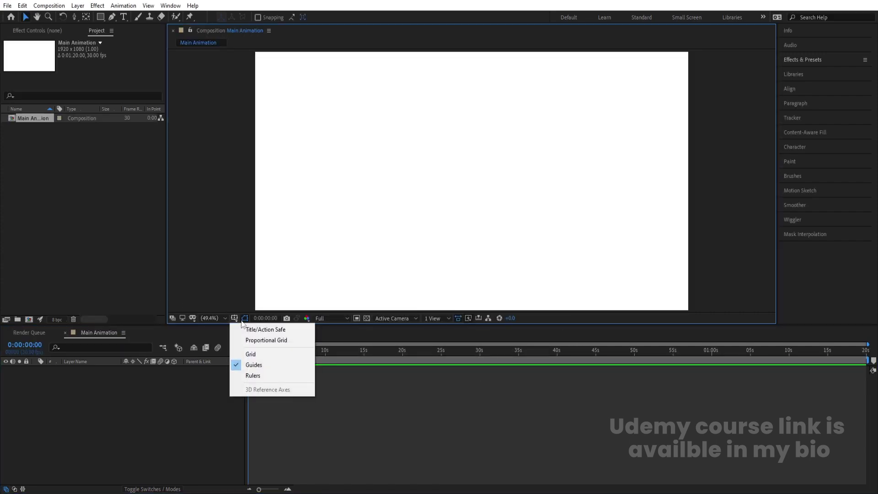
left_click(266, 329)
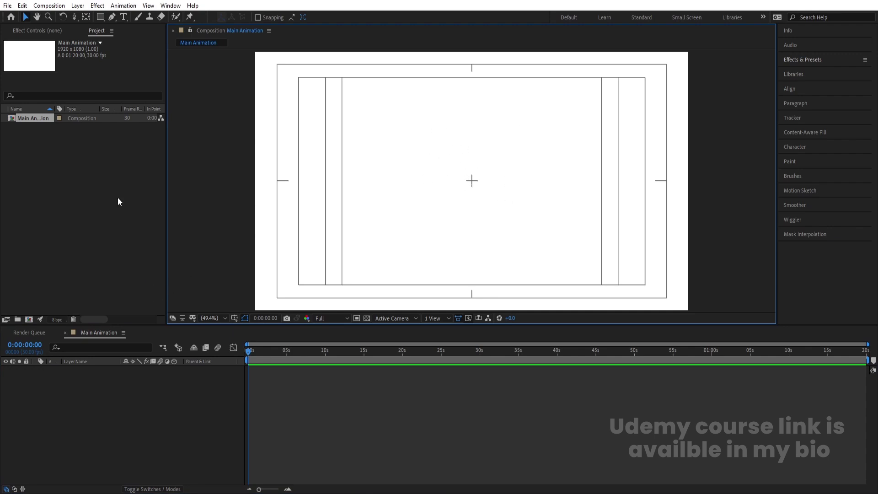
Draw a small square near the composition's centre with the Rectangle tool, using a black fill and no stroke
left_click(103, 20)
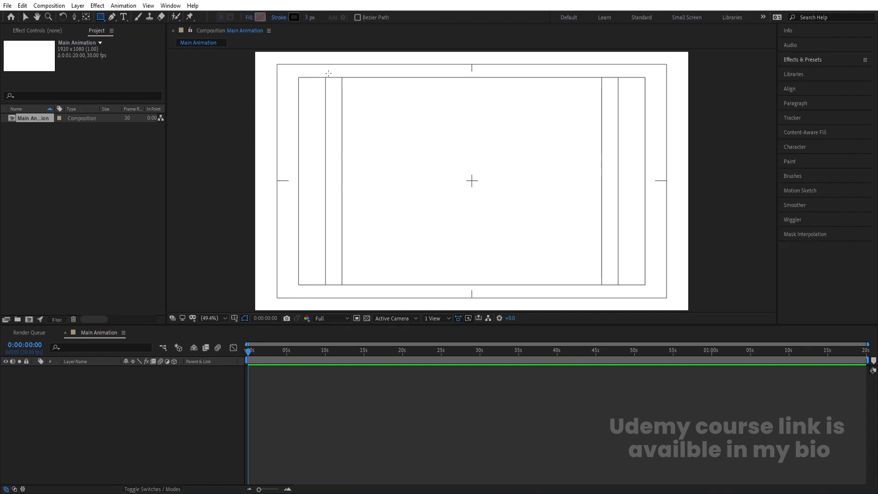
left_click(259, 20)
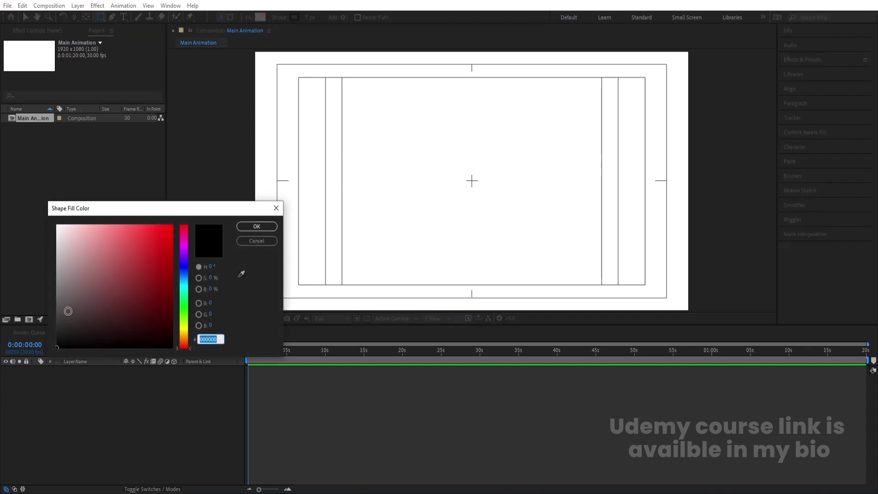
left_click(257, 226)
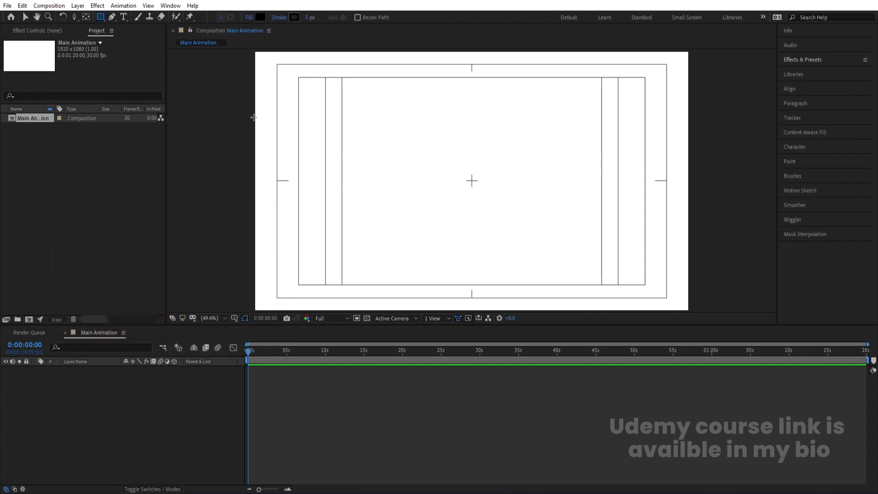
left_click(279, 18)
left_click(396, 221)
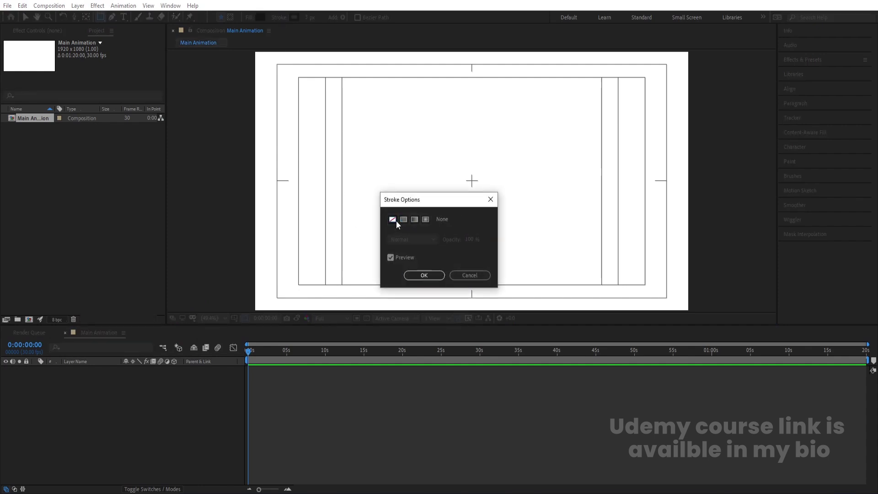
left_click(415, 271)
left_click_drag(444, 152, 476, 186)
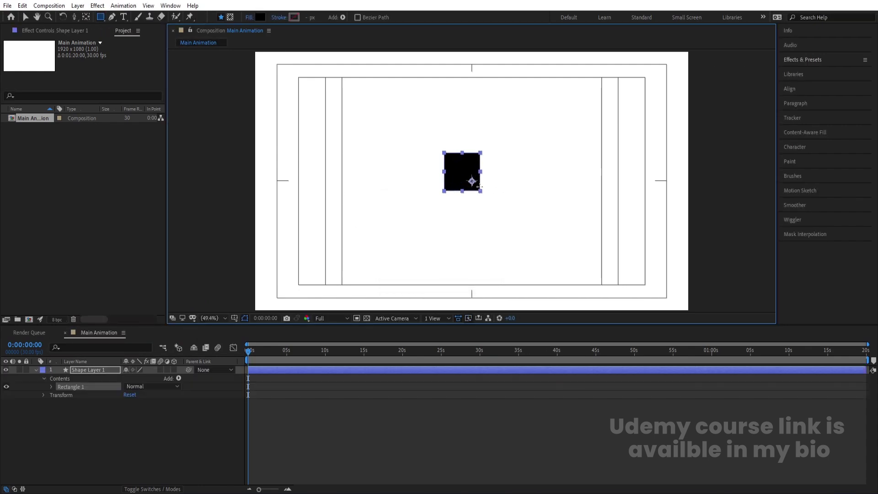
Centre the square's anchor point within the shape and align the layer horizontally and vertically to the composition's centre
left_click(90, 443)
left_click(90, 369)
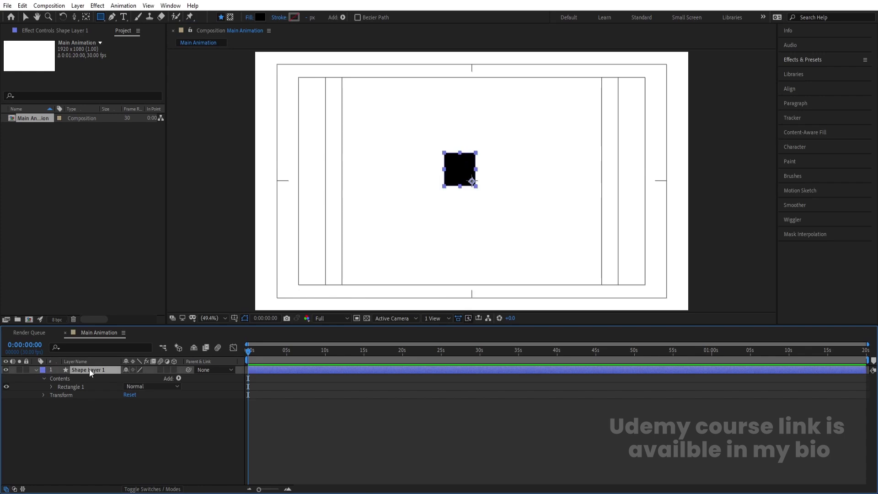
key("ctrl+alt+Home")
left_click(798, 88)
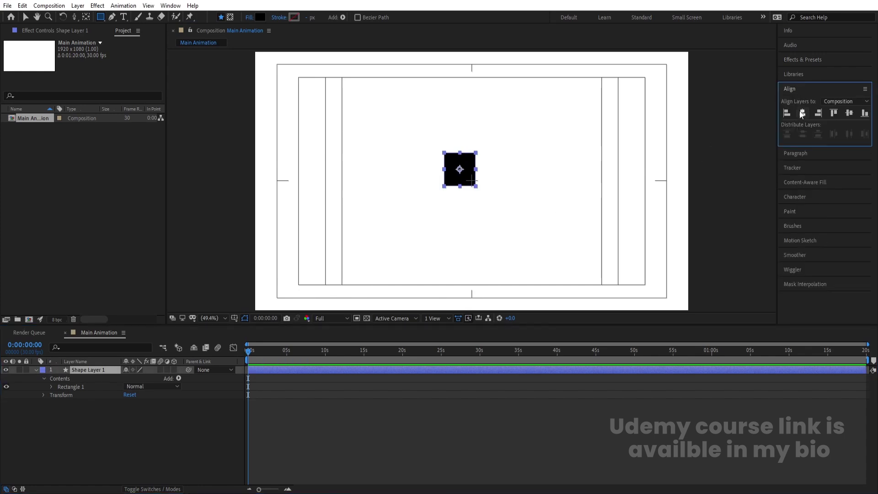
left_click(802, 113)
left_click(851, 113)
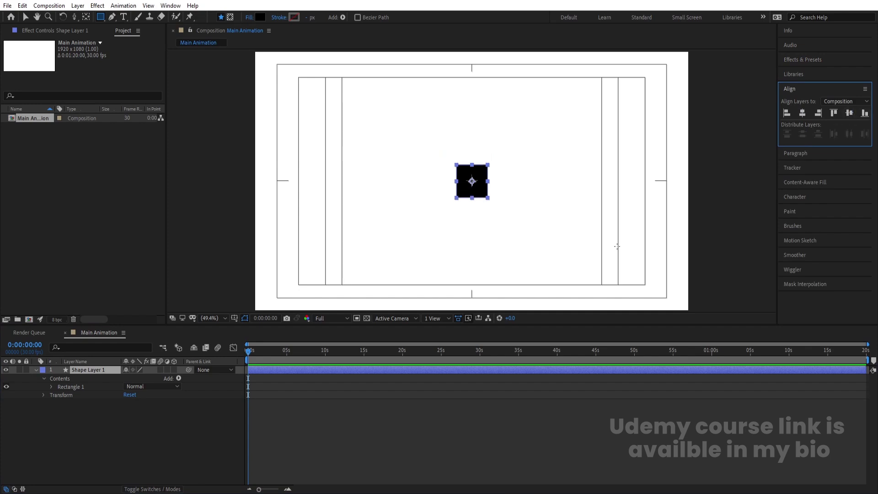
Rotate the square layer to 45° to form a diamond
key("r")
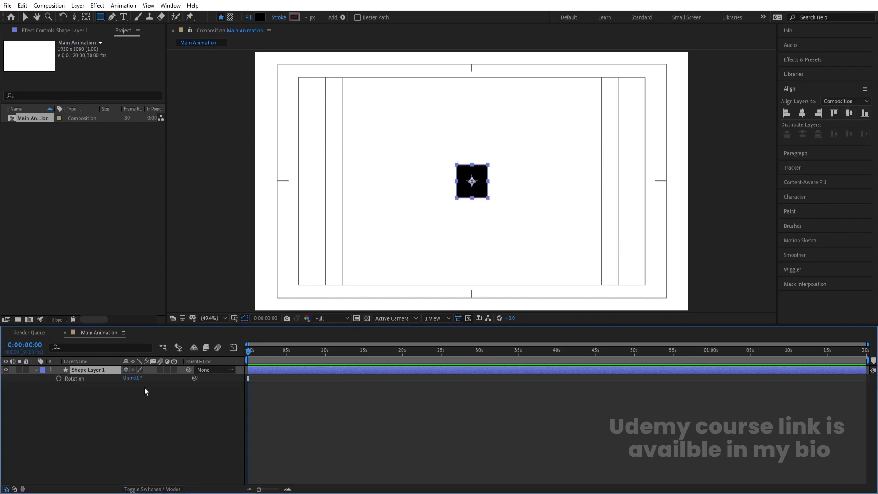
left_click(134, 378)
type("45")
key("Return")
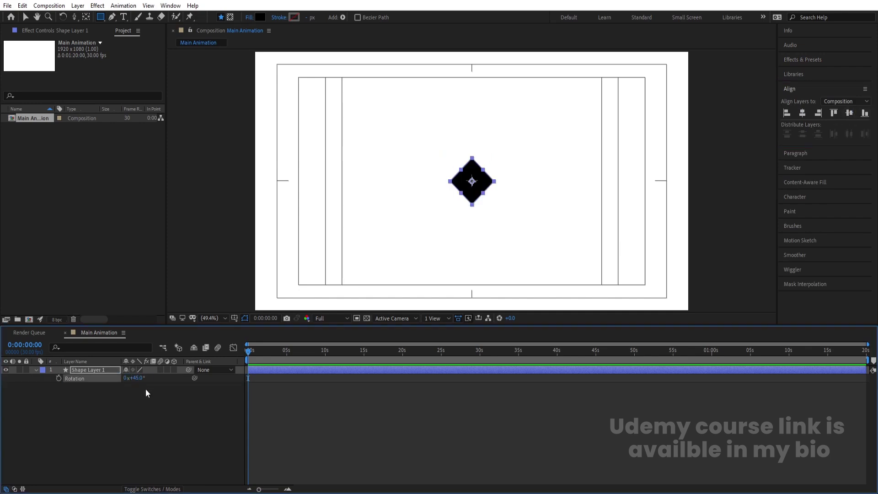
left_click(157, 435)
Duplicate the diamond layer and scale the copy to 61%
left_click(107, 369)
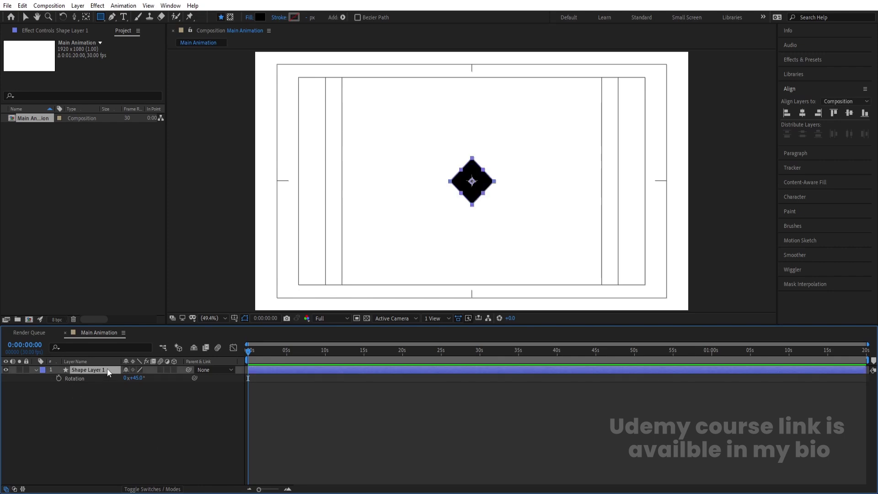
key("ctrl+d")
key("s")
left_click_drag(136, 382, 112, 375)
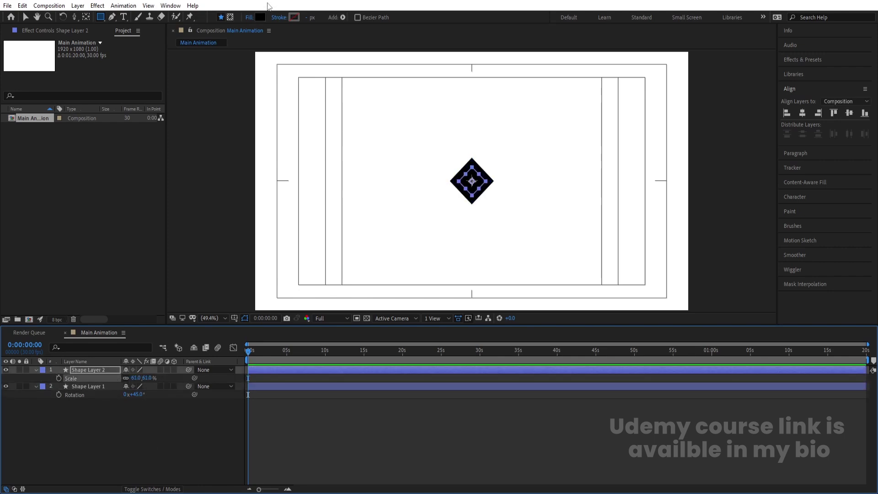
Set the fill colour of the smaller diamond to white (FFFFFF)
left_click(260, 17)
left_click_drag(112, 279, 23, 202)
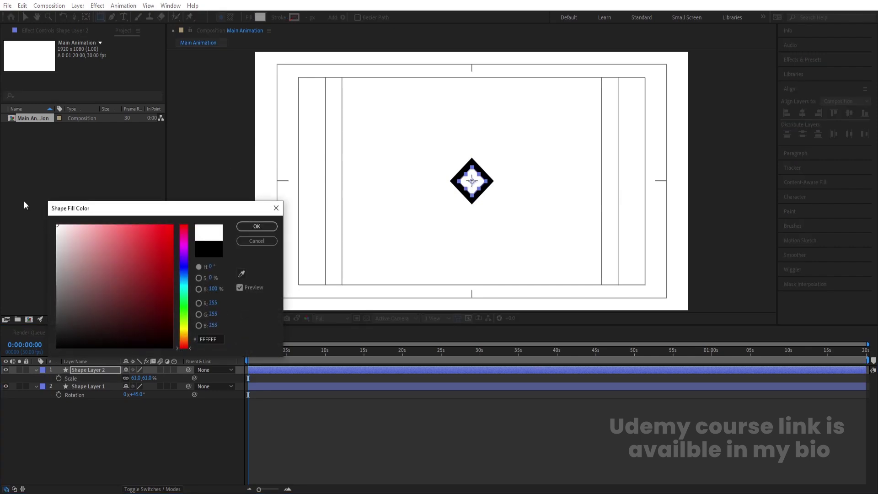
key("Return")
left_click(121, 426)
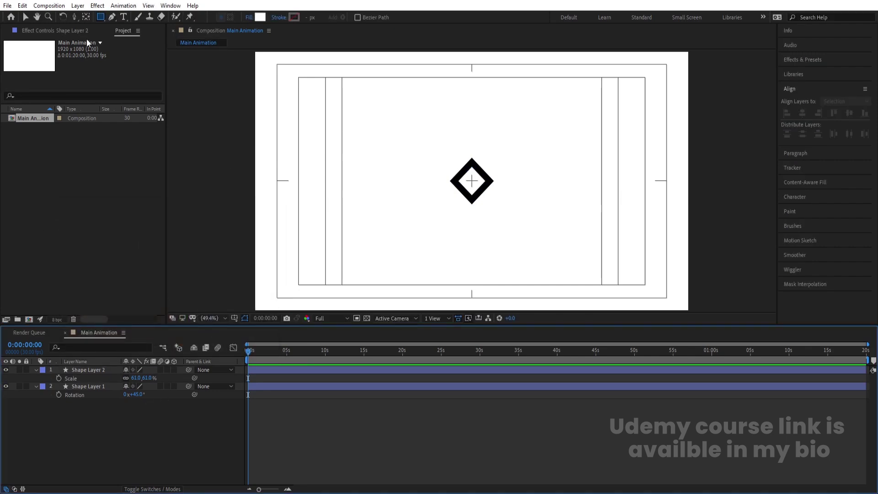
Draw a small circle over the diamond's left corner with the Ellipse tool and set its fill to black
left_click(102, 17)
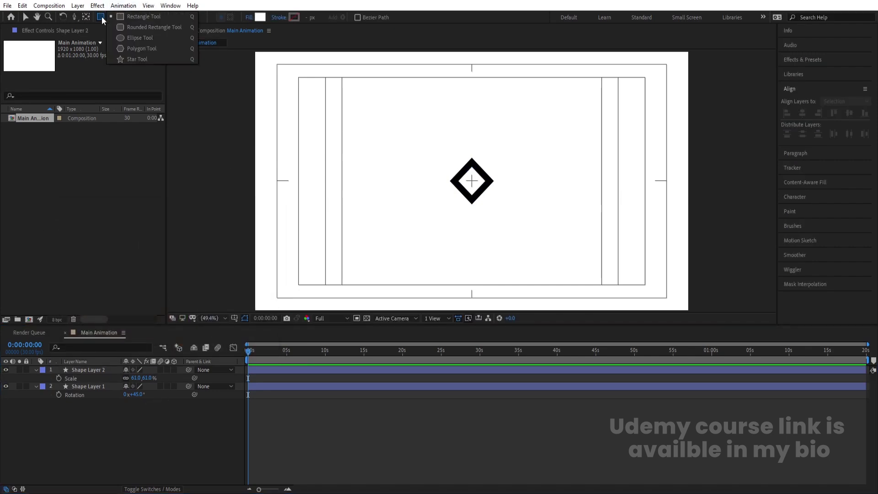
left_click(137, 39)
left_click_drag(452, 176, 465, 190)
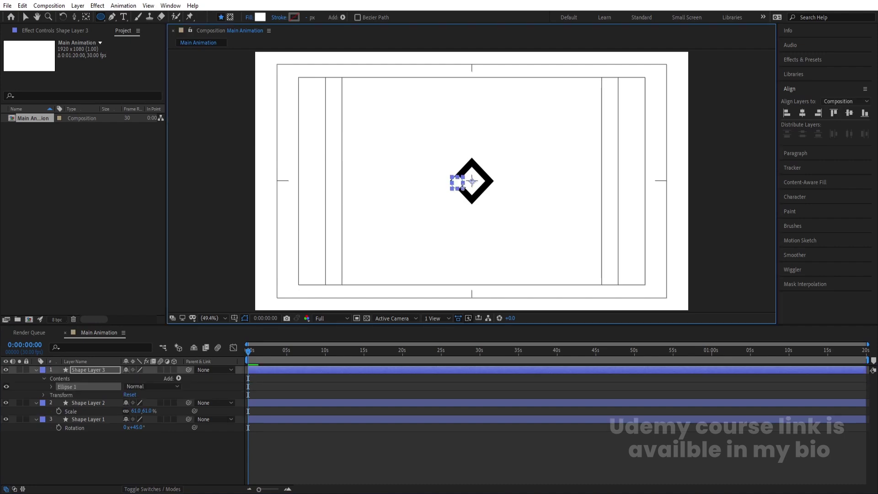
left_click(260, 17)
left_click(78, 308)
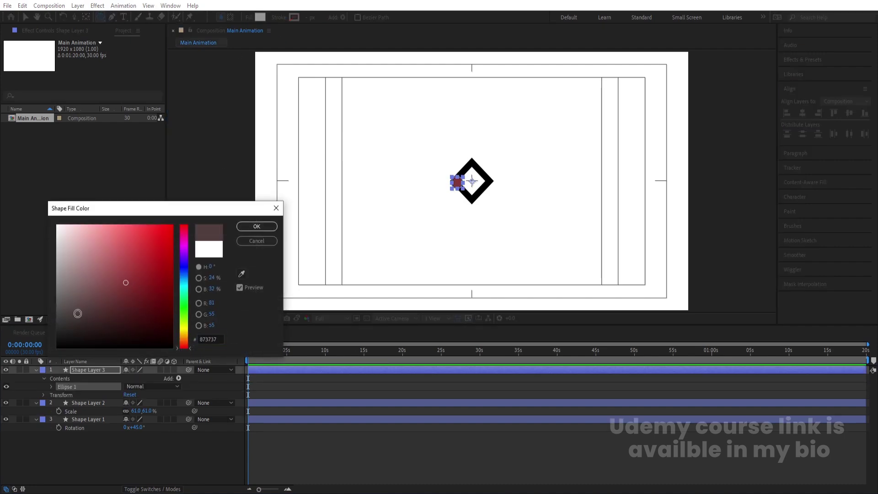
left_click(57, 346)
left_click(255, 227)
left_click(326, 391)
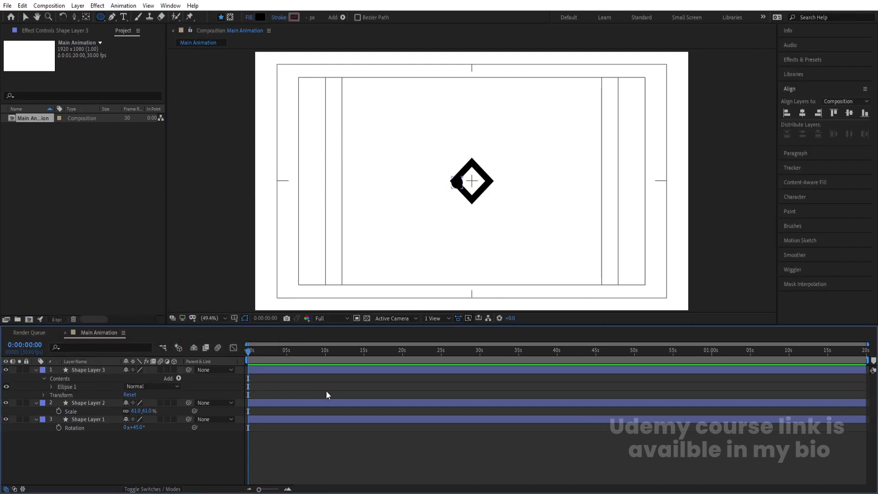
Align the circle layer horizontally and vertically to the centre of the composition
left_click(285, 369)
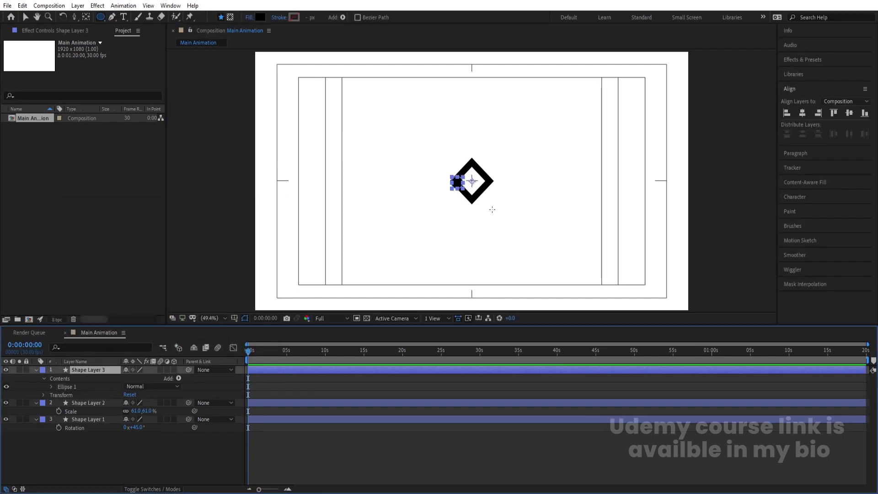
left_click(804, 114)
left_click(849, 113)
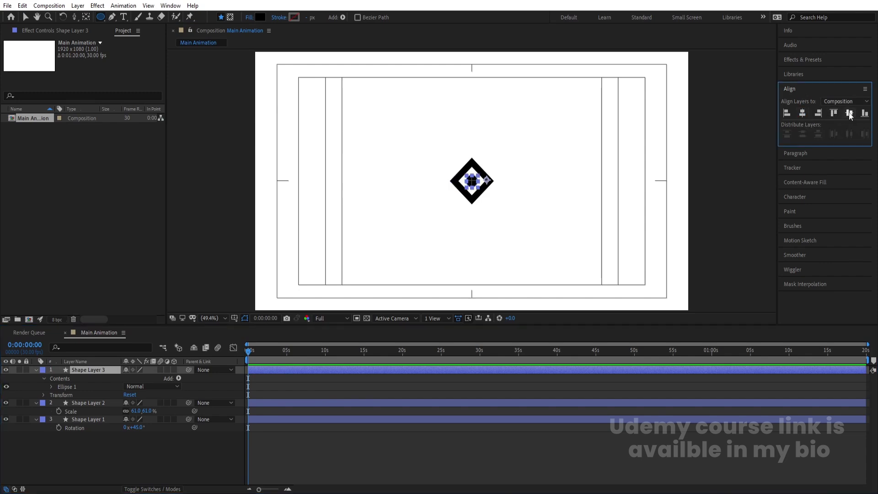
left_click(481, 350)
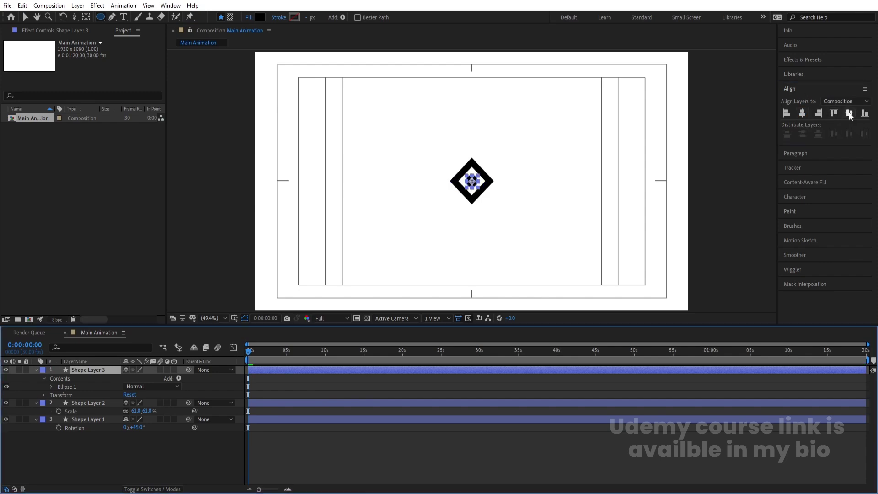
left_click(352, 391)
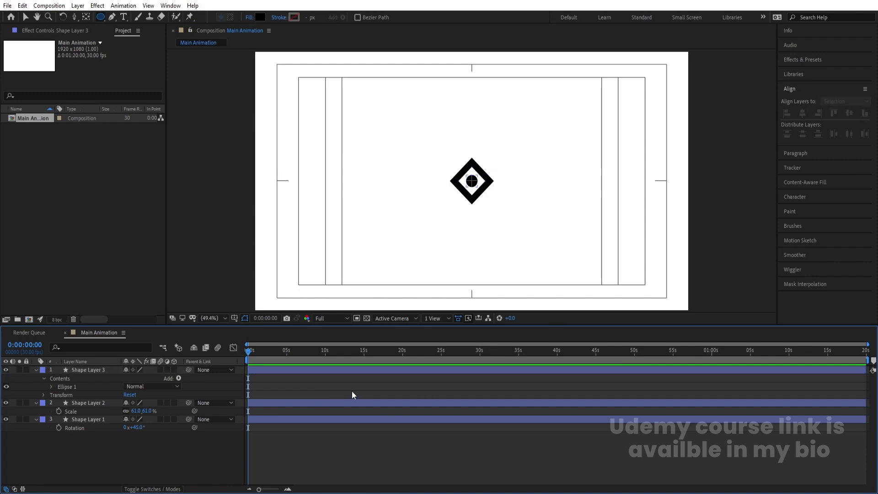
Collapse the layer properties, duplicate Shape Layer 1, and give the bottommost diamond no fill and a black stroke
key("u")
left_click(94, 386)
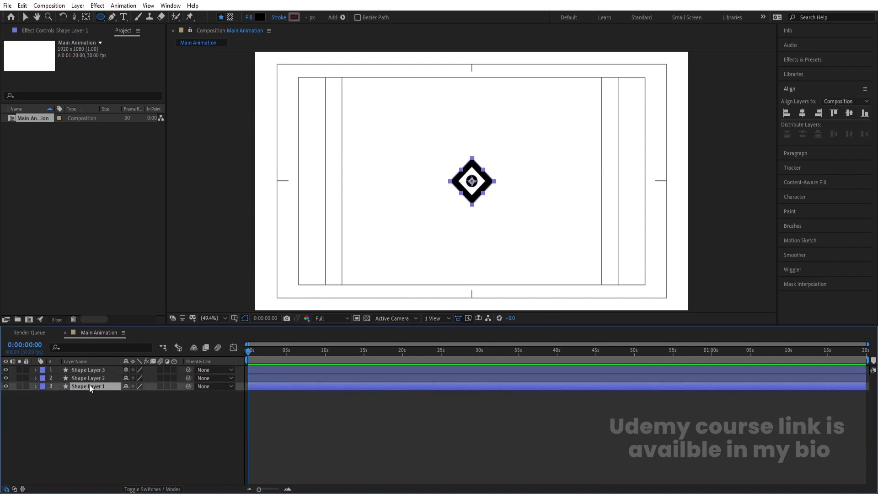
key("ctrl+d")
left_click(93, 395)
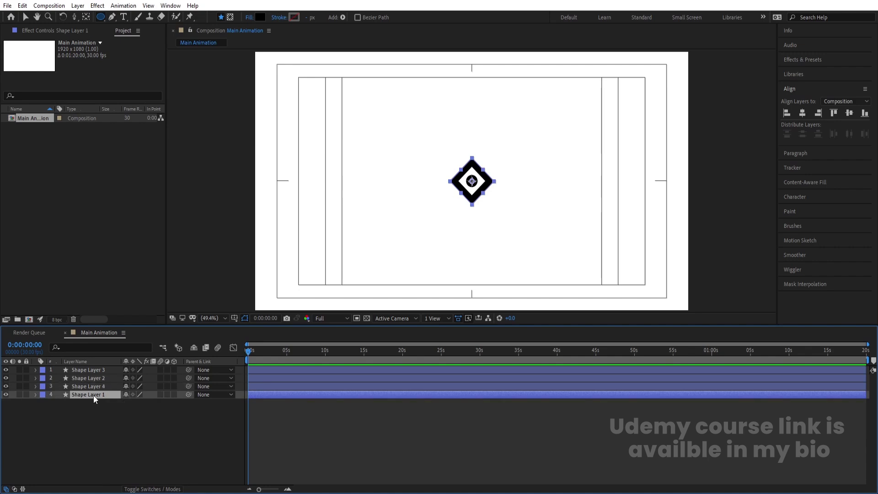
left_click(250, 18)
left_click(393, 219)
left_click(424, 274)
left_click(293, 18)
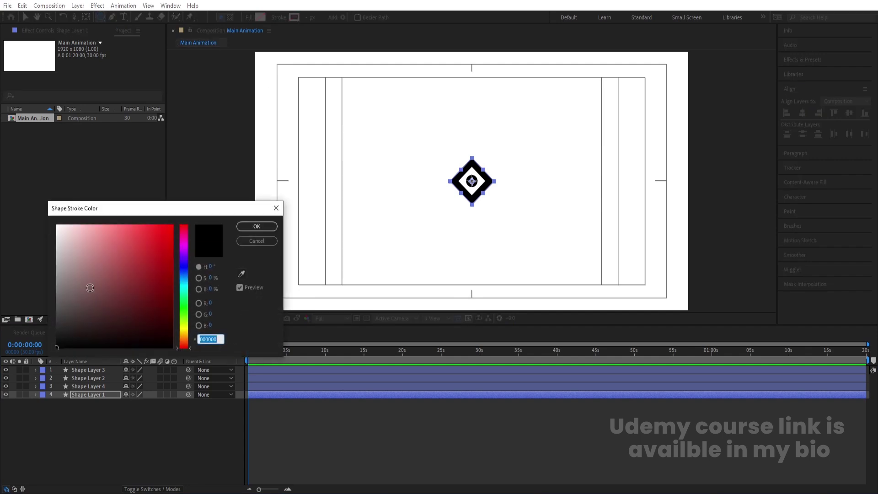
key("Return")
Scale the outlined Shape Layer 1 to 121% so it surrounds the black diamond
key("s")
left_click_drag(131, 404, 141, 400)
left_click(142, 408)
Duplicate the outlined diamond, then scale Shape Layer 1 to 180% with a 28 px stroke
left_click(100, 394)
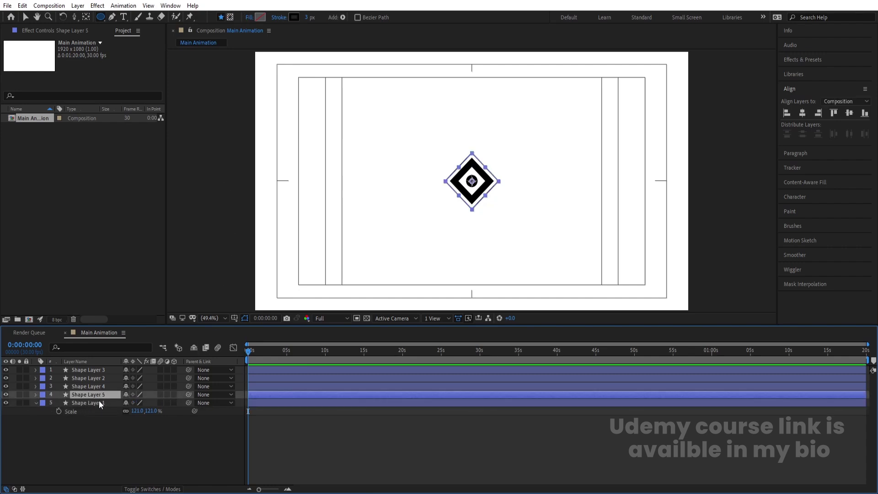
key("ctrl+d")
left_click_drag(139, 414, 157, 398)
left_click_drag(309, 17, 320, 17)
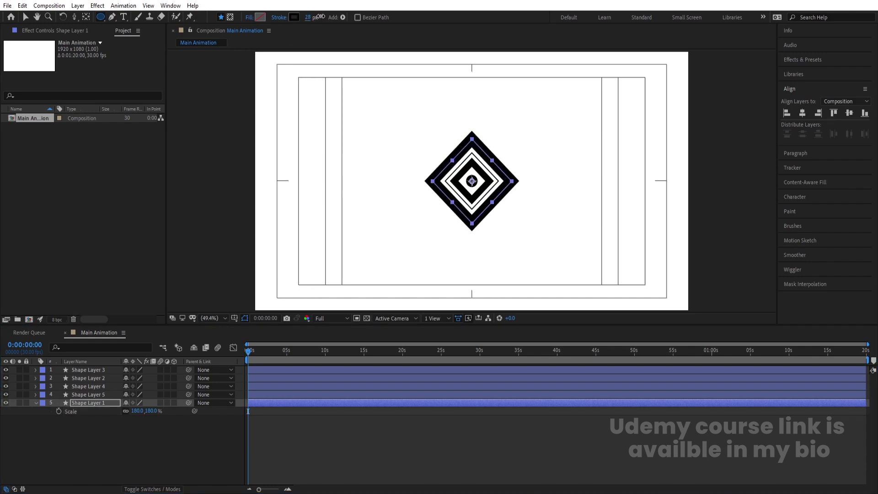
left_click(94, 432)
Duplicate the thick diamond outline and scale the bottommost Shape Layer 1 to 287%
left_click(76, 404)
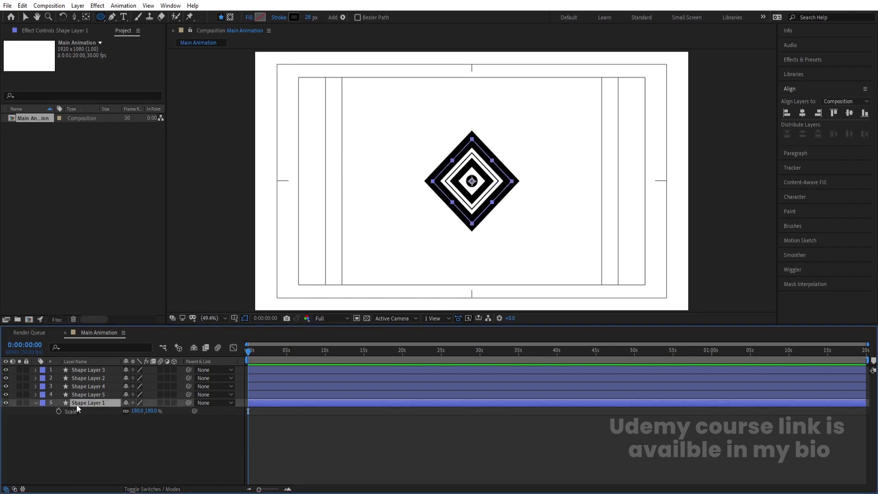
key("ctrl+d")
left_click(108, 412)
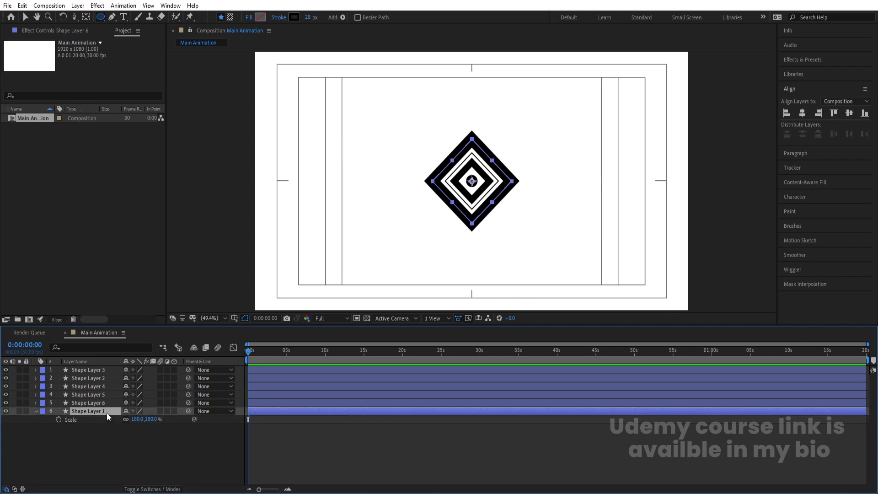
left_click_drag(135, 421, 172, 405)
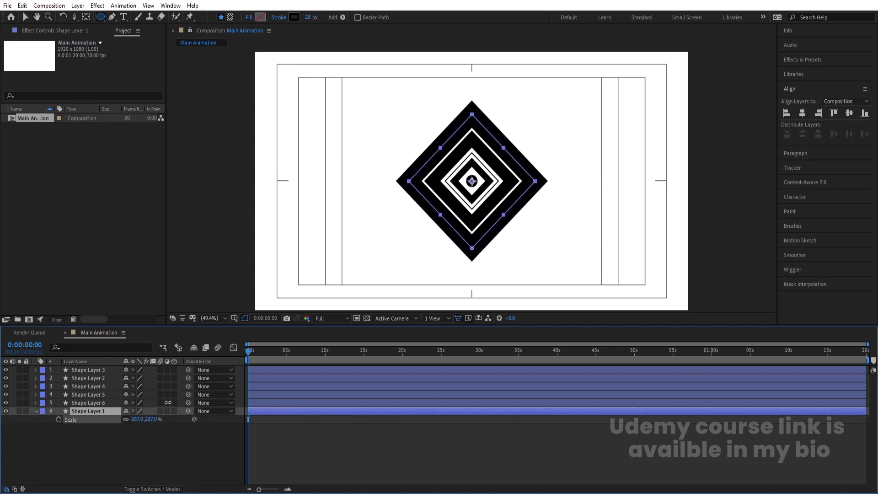
Set the stroke width of the outermost diamond, Shape Layer 1, to 2 px
left_click(310, 15)
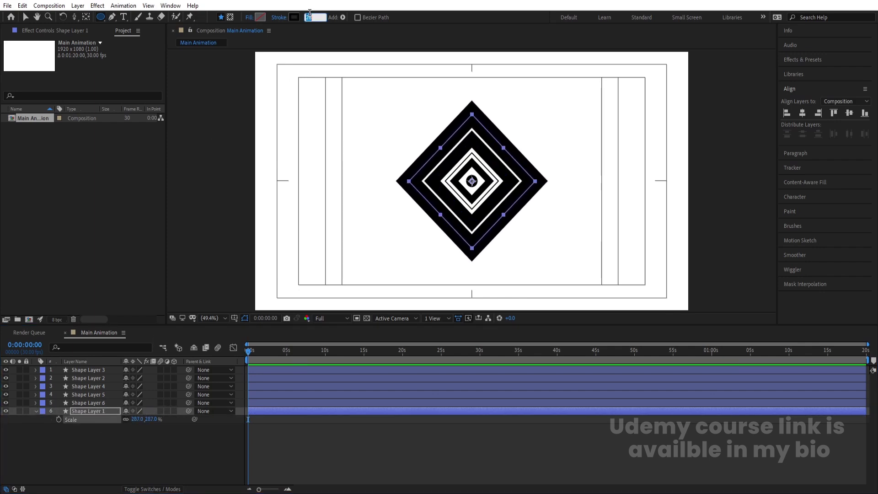
type("2")
key("Return")
left_click(90, 446)
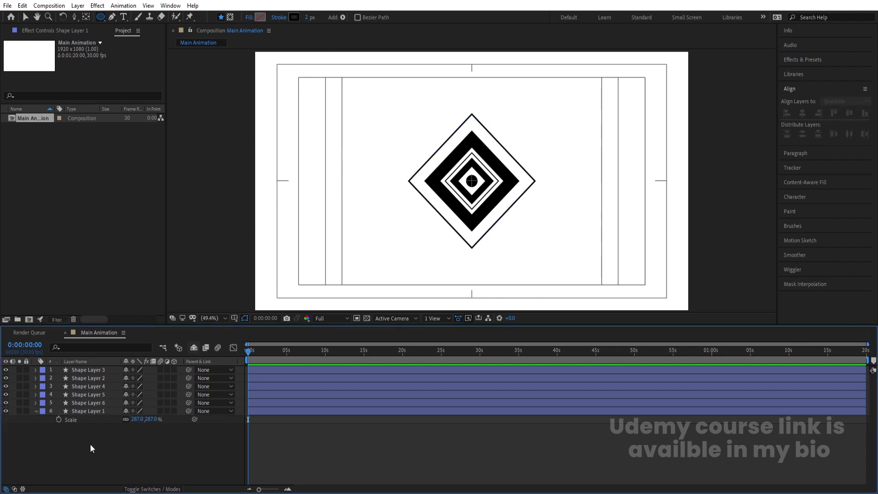
Duplicate the central circle, put the copy at the bottom of the layer stack, and give it no fill and a black stroke
left_click(84, 370)
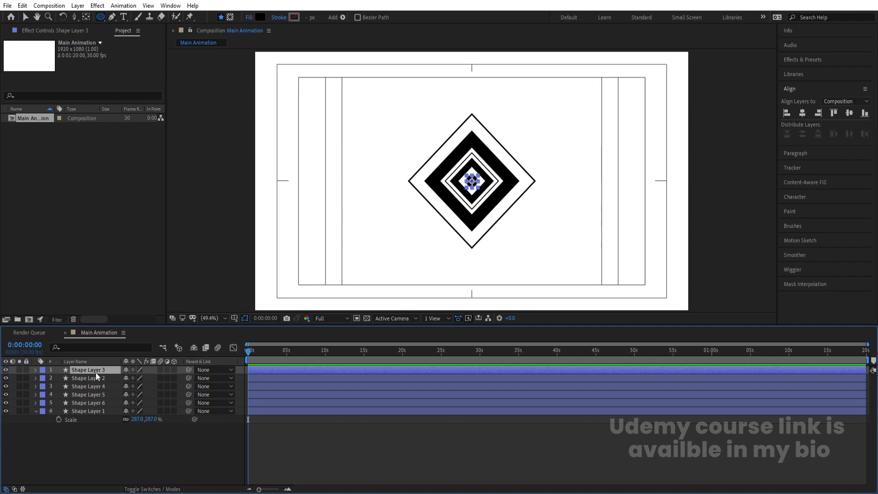
key("ctrl+d")
left_click_drag(90, 369, 109, 443)
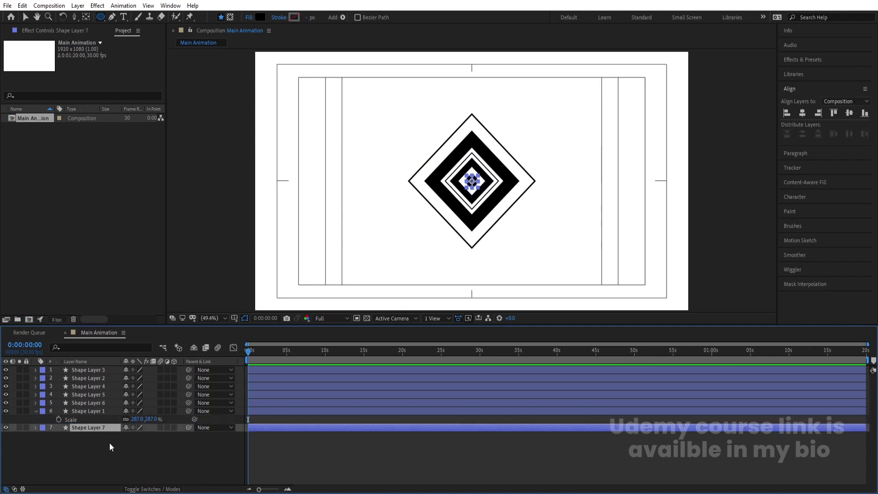
left_click(250, 18)
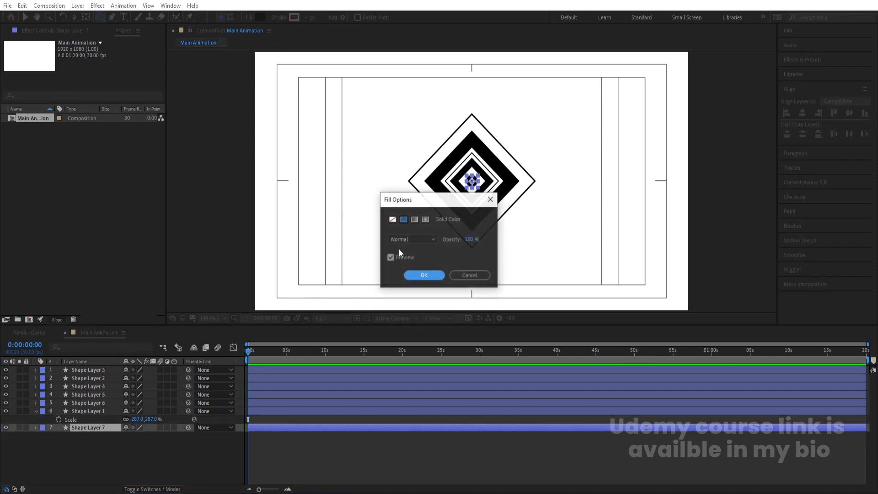
left_click(424, 274)
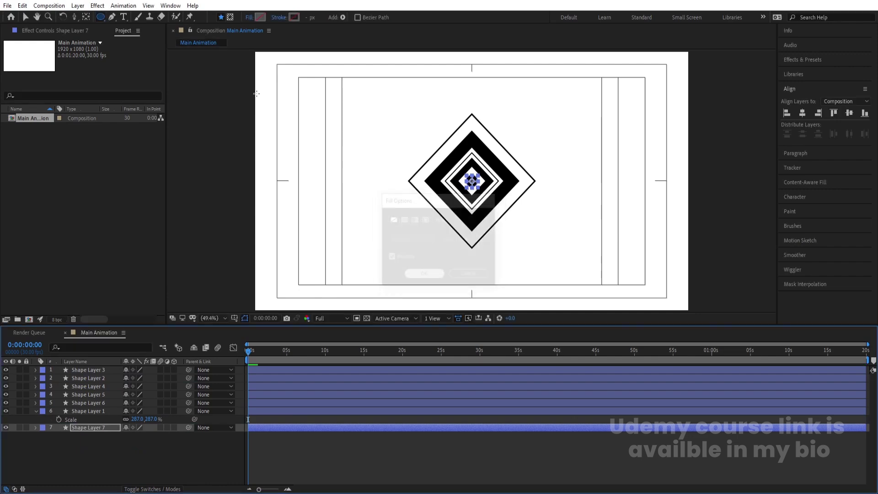
left_click(294, 18)
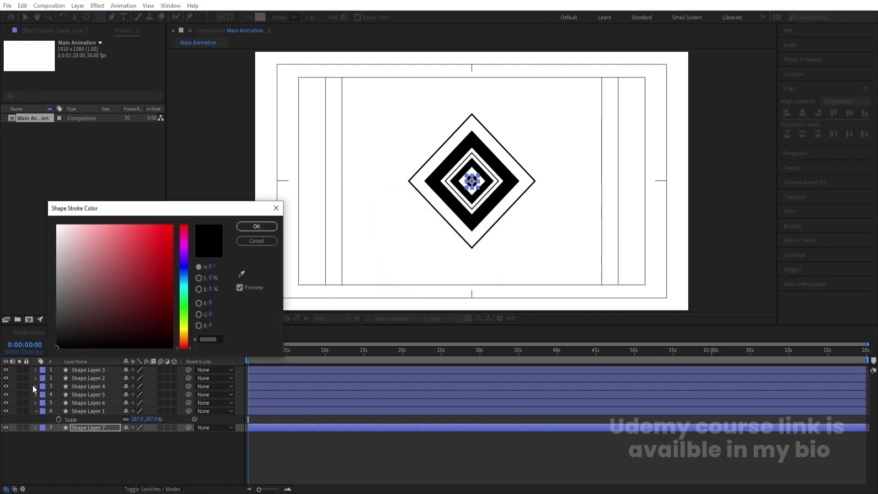
key("Return")
Scale the outlined circle, Shape Layer 7, to 1242% and set its stroke width to 0.2 px
key("s")
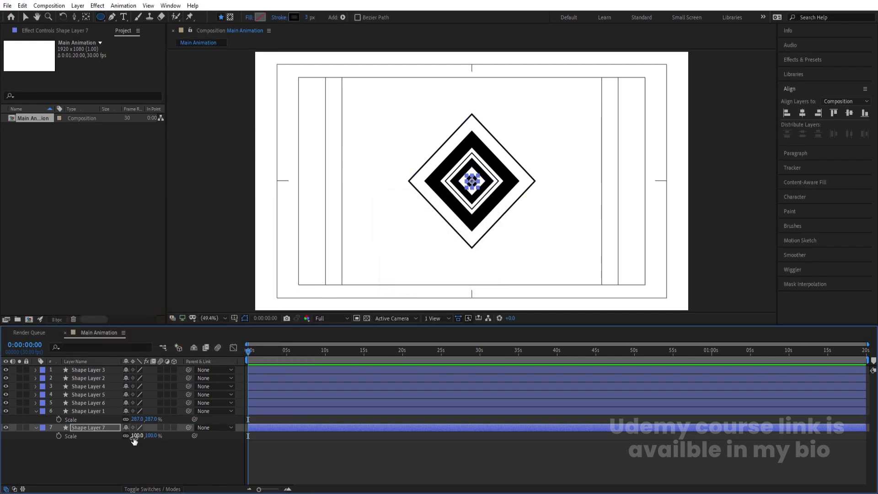
mouse_move(137, 436)
left_mouse_down()
mouse_move(395, 272)
mouse_move(476, 271)
left_mouse_up()
left_click(308, 17)
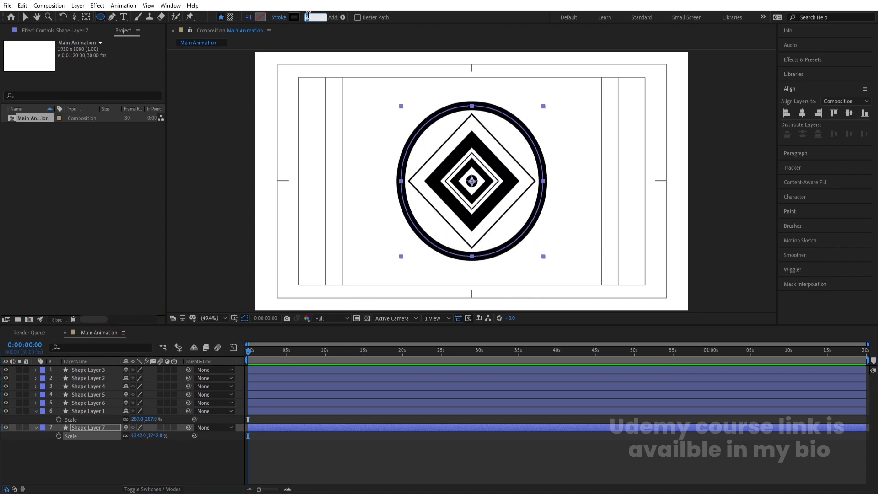
type("1")
key("Return")
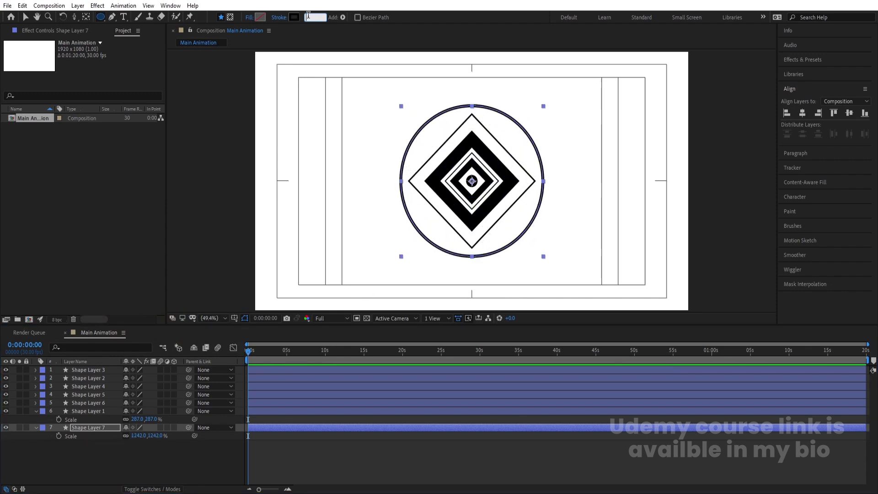
type("0.2")
key("Return")
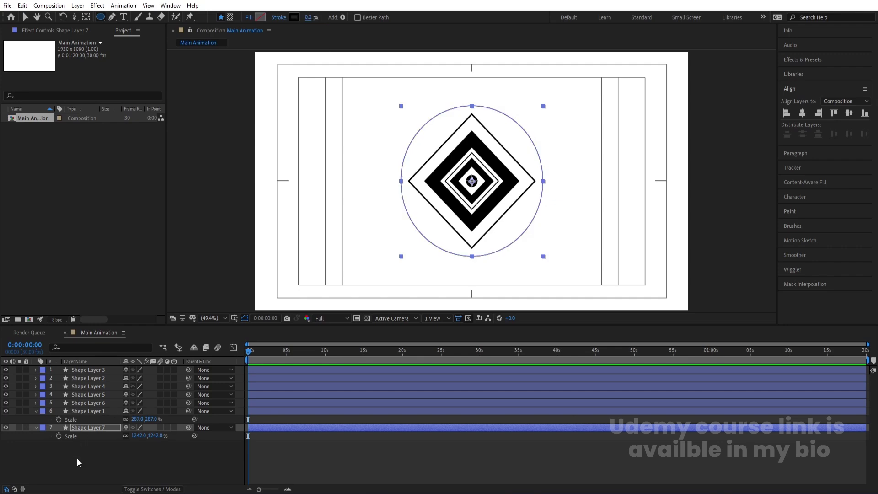
left_click(77, 457)
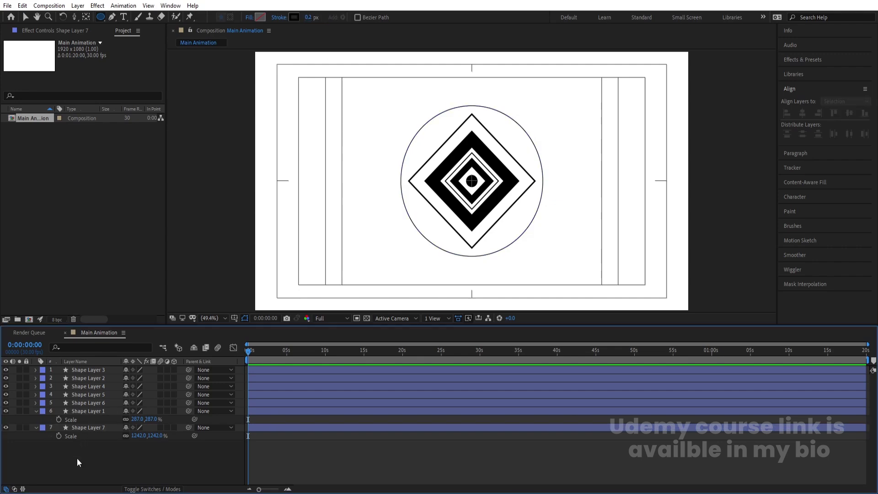
Duplicate the diamond outline of Shape Layer 1 to the bottom of the layer stack and scale the copy to 573%
left_click(85, 411)
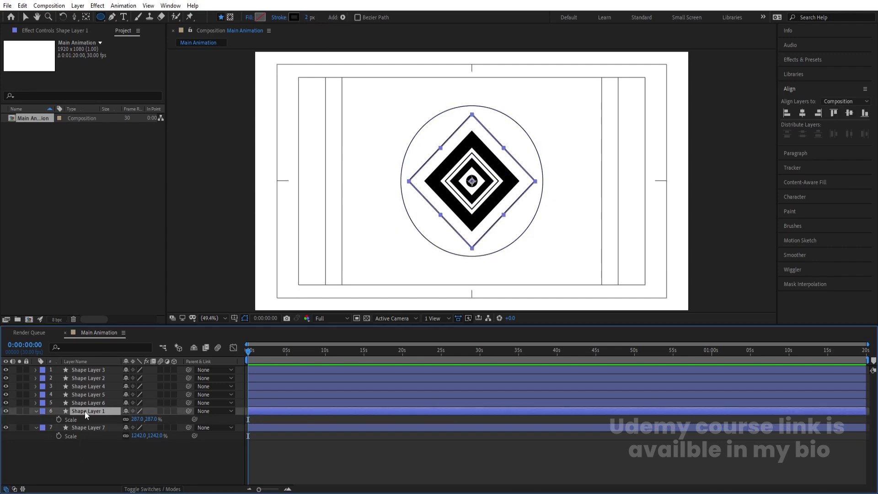
key("ctrl+d")
left_click_drag(84, 411, 239, 421)
key("s")
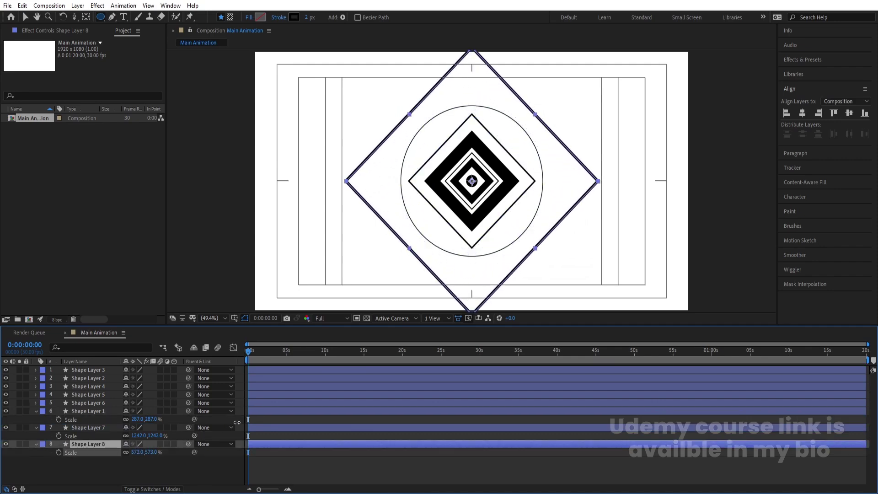
Set the stroke width of the large diamond outline, Shape Layer 8, to 0.2 px
left_click(307, 21)
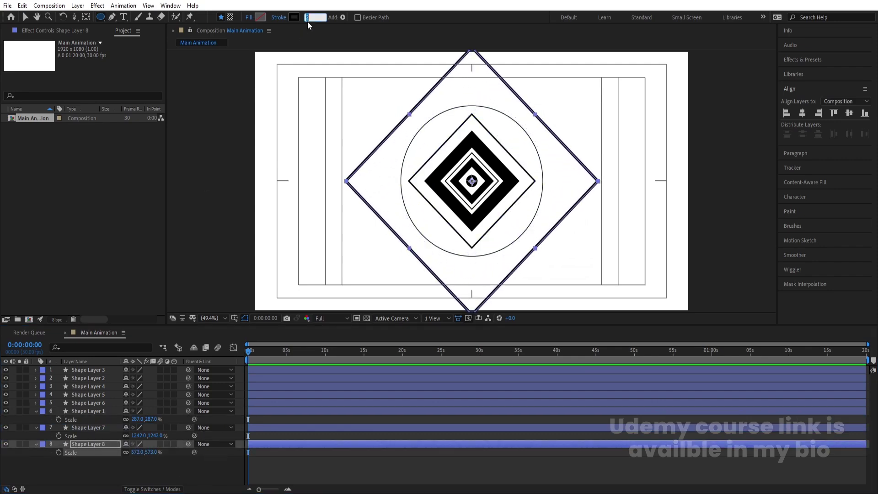
type("0.2")
key("Return")
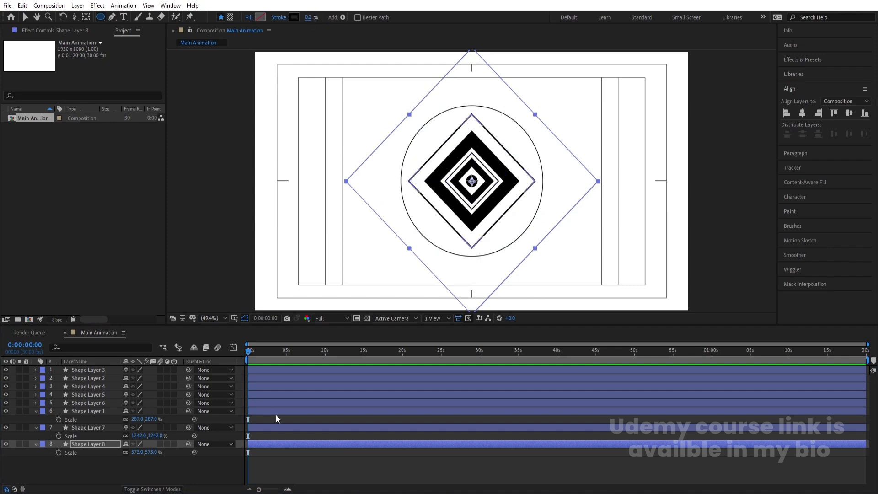
left_click(275, 417)
Duplicate the circle outline of Shape Layer 7 to the bottom of the layer stack and scale the copy to 2362%
left_click(92, 428)
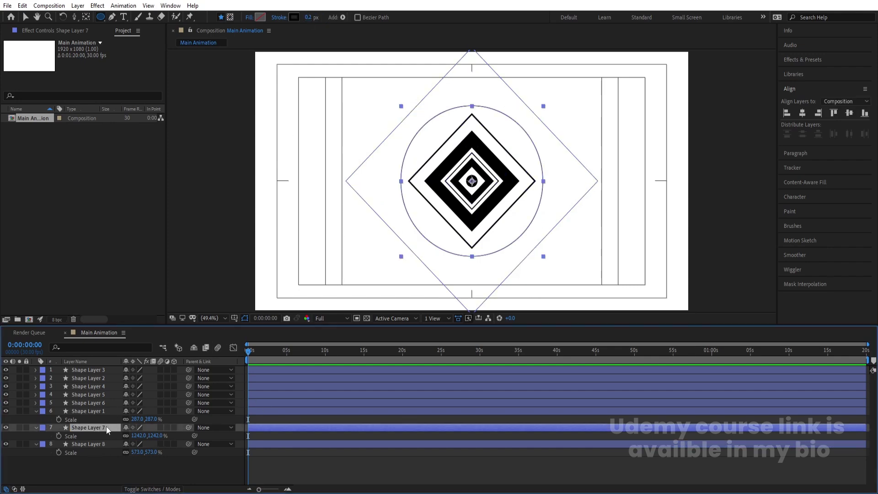
key("ctrl+d")
left_click_drag(106, 426, 485, 288)
key("s")
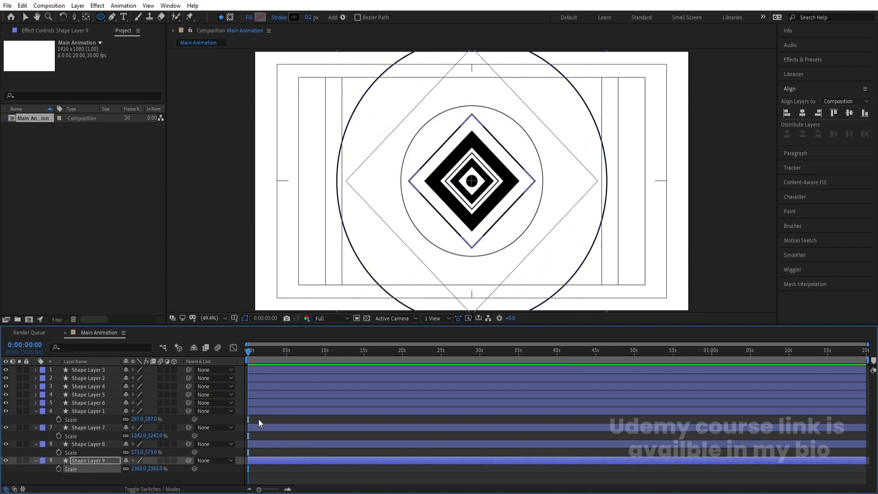
left_click(259, 419)
Set the stroke width of the largest circle, Shape Layer 9, to 0.1 px and collapse the open layer properties
key("Num_Lock")
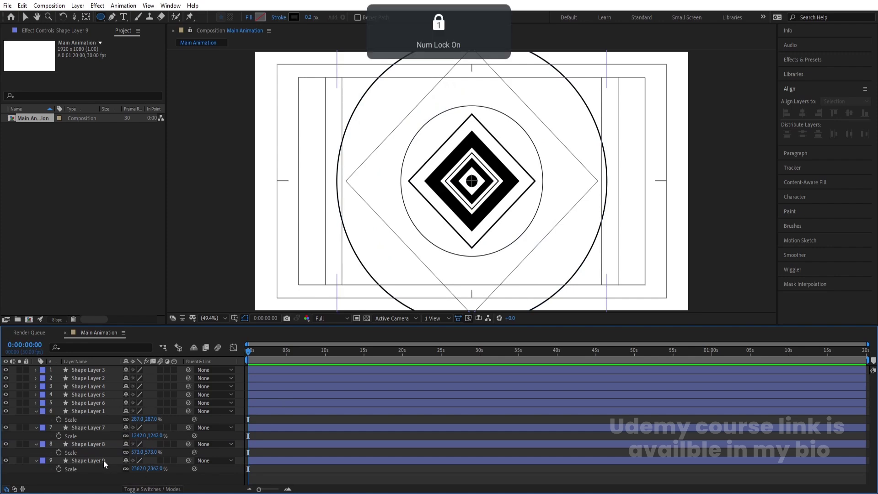
left_click(103, 460)
left_click(311, 17)
type("0.1")
key("Return")
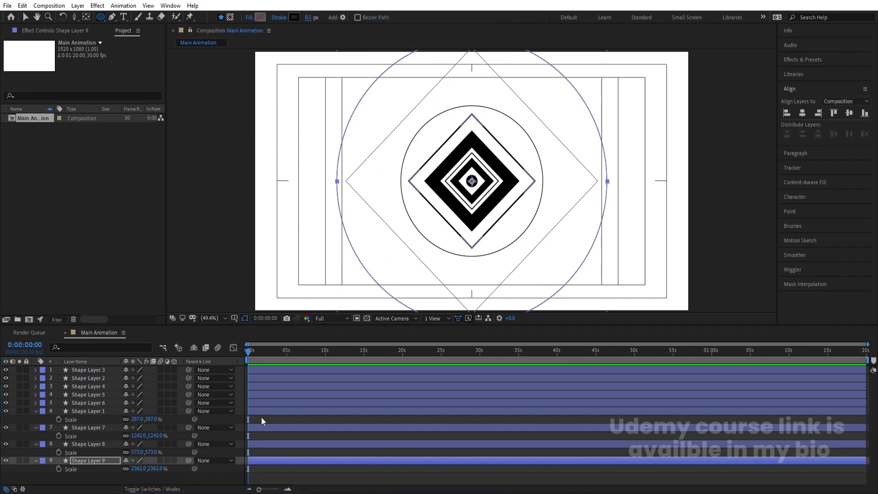
left_click(261, 416)
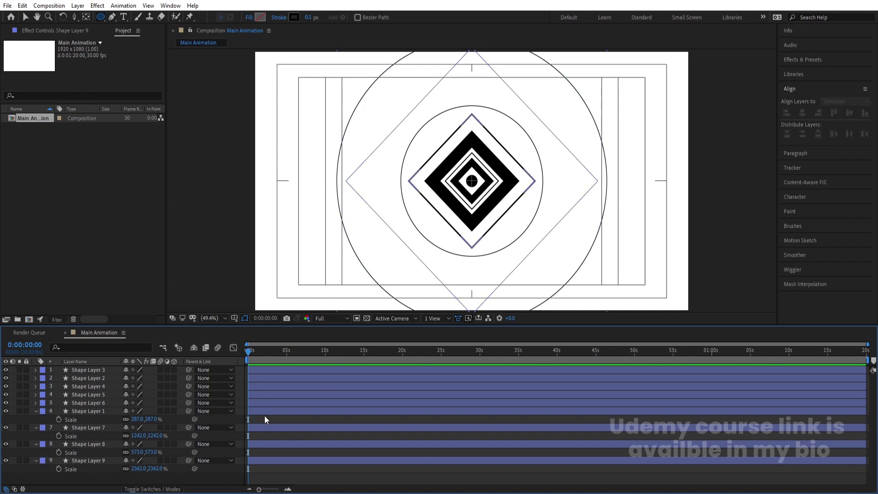
key("u")
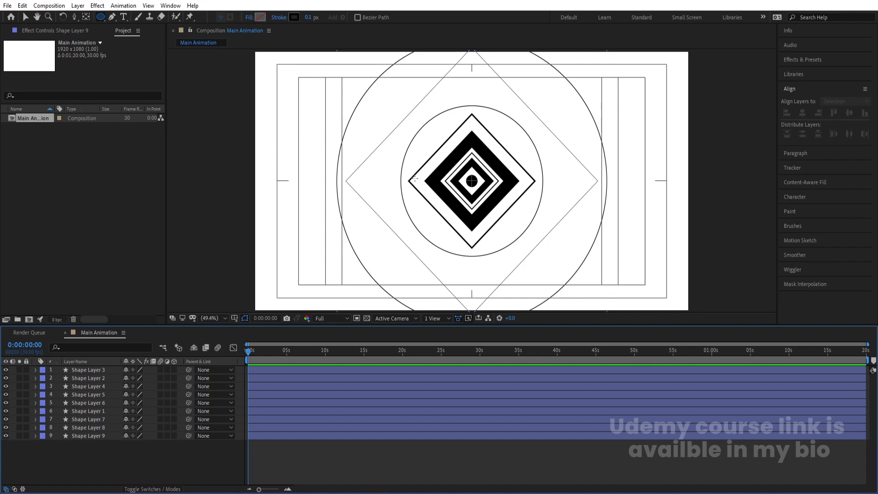
Duplicate the 2 px diamond outline, Shape Layer 1, to the top of the layer stack and give the copy a yellow label
key("v")
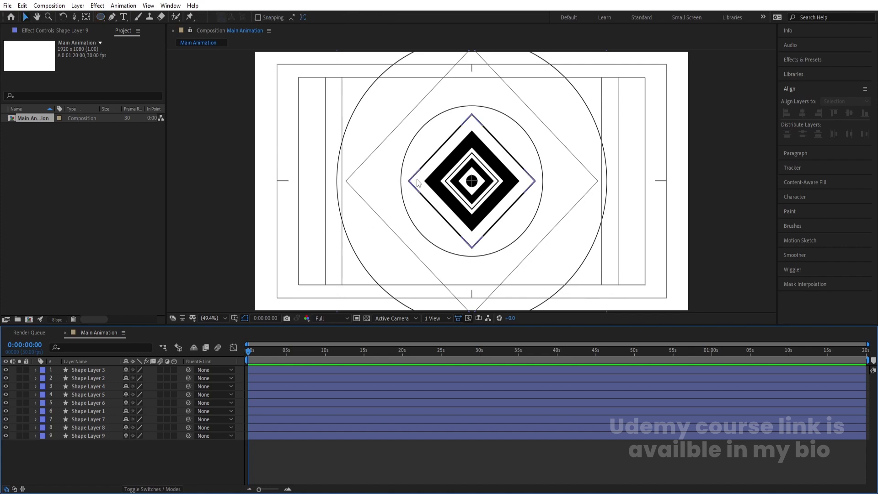
left_click(417, 183)
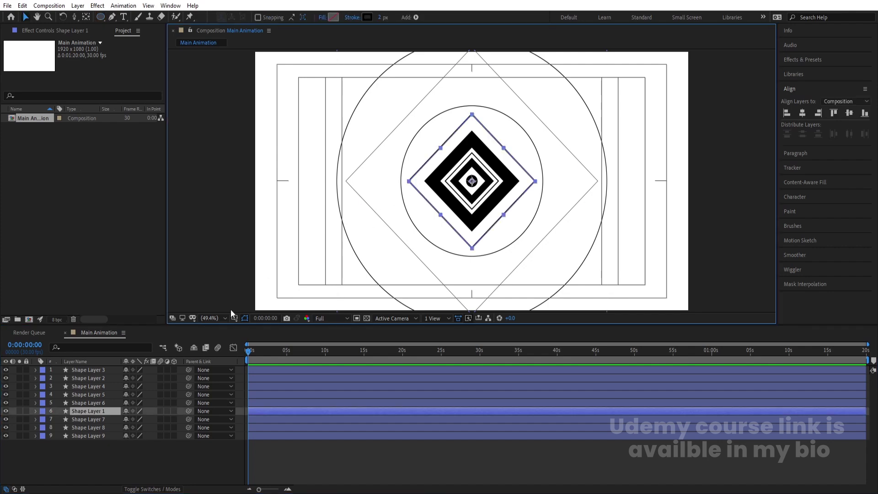
key("ctrl+d")
left_click_drag(103, 410, 98, 369)
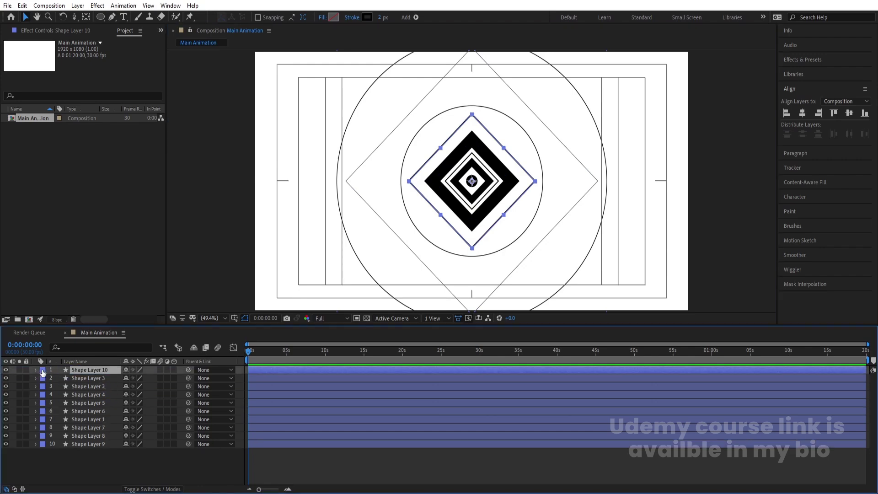
left_click(39, 371)
left_click(67, 219)
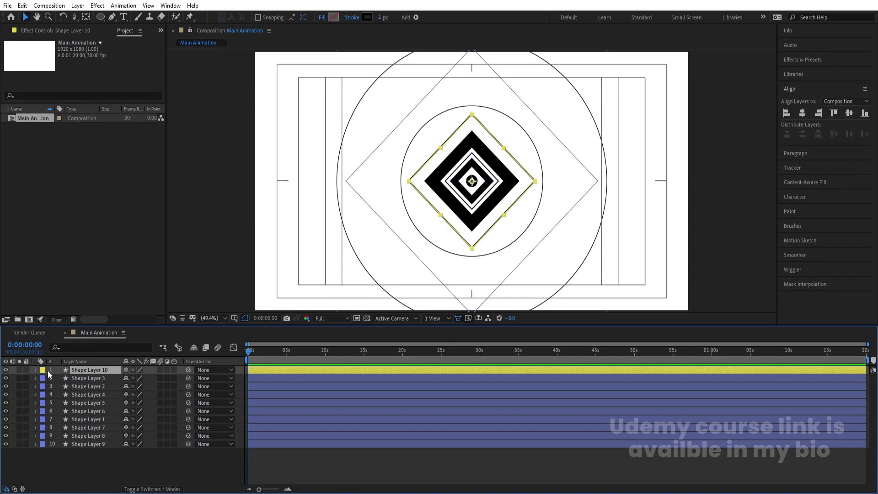
Scale the yellow-labelled diamond, Shape Layer 10, to 142% and give it a solid black fill
key("s")
left_click_drag(137, 378, 65, 379)
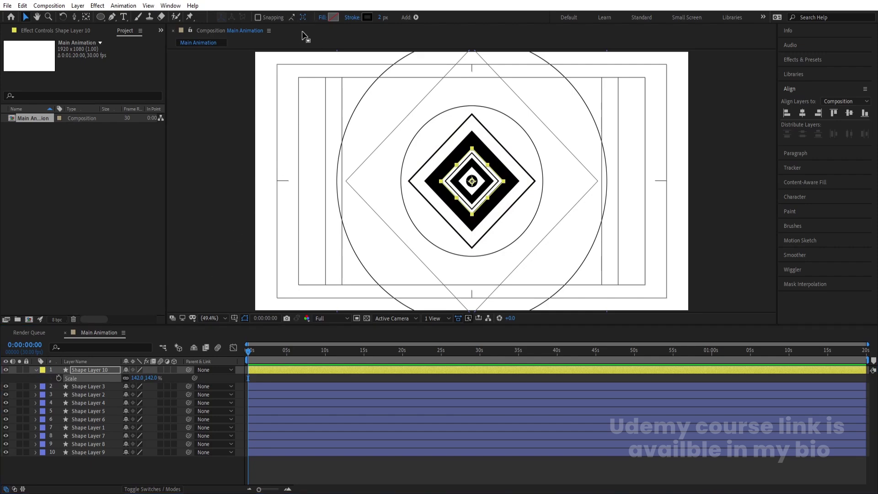
left_click(333, 17)
left_click(127, 264)
left_click(255, 227)
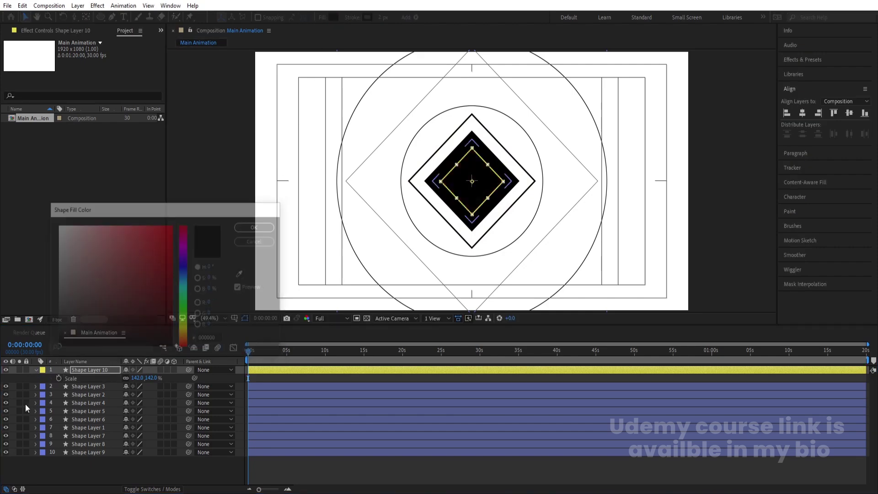
left_click(112, 369)
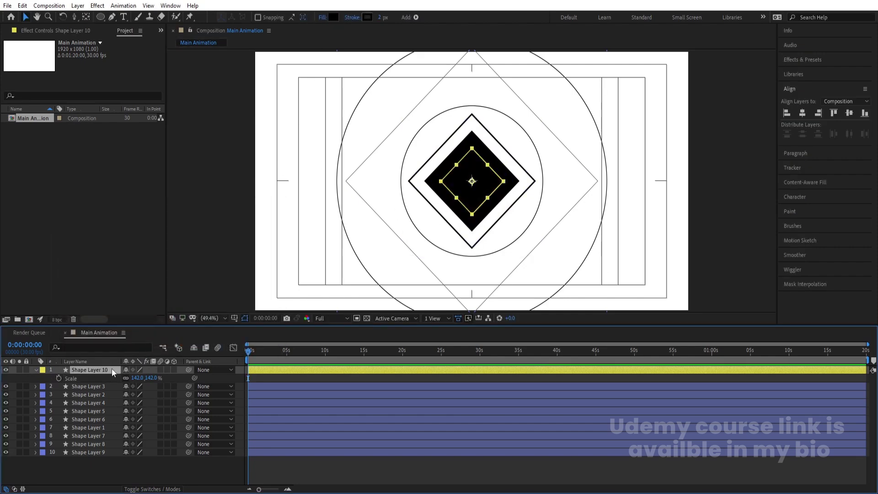
Move the solid black diamond straight up until its lower tip meets the top tip of the thick black diamond
left_click(473, 168)
left_click_drag(474, 168, 474, 92)
scroll(477, 114, "up", 6)
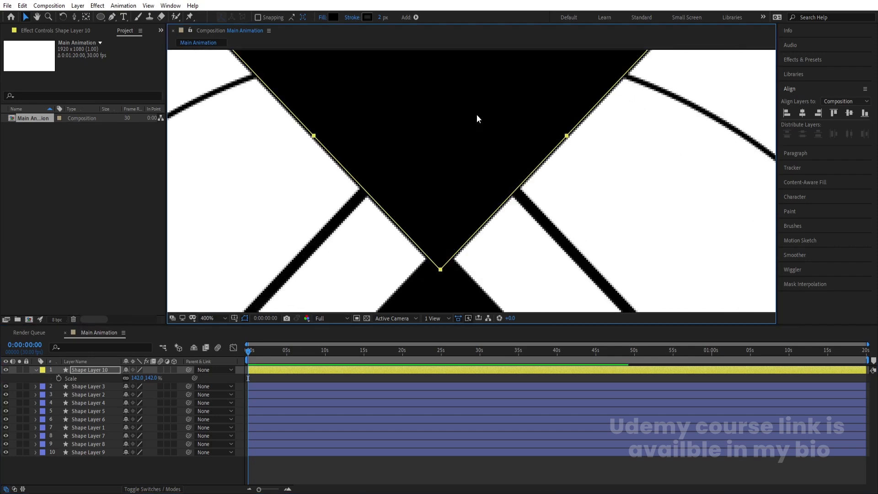
scroll(473, 154, "down", 2)
Move the anchor point of the solid black diamond from its center to its lower tip
key("y")
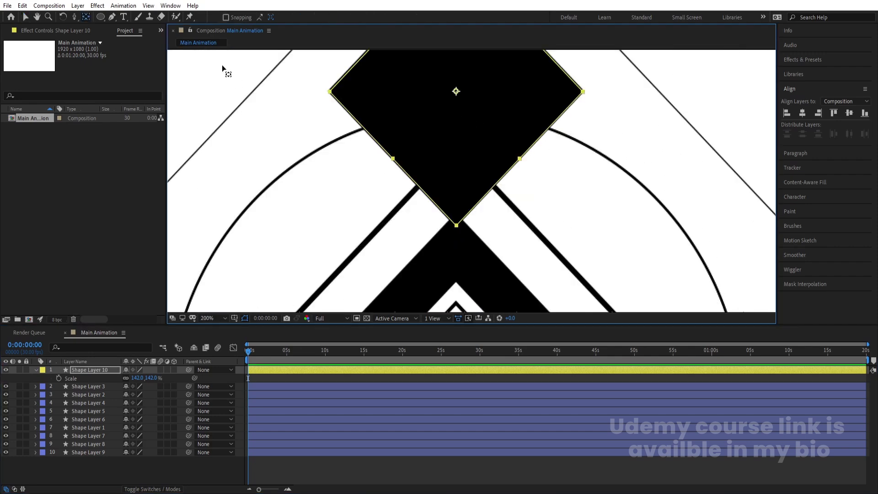
left_click_drag(456, 91, 459, 212)
key("v")
scroll(460, 213, "down", 2)
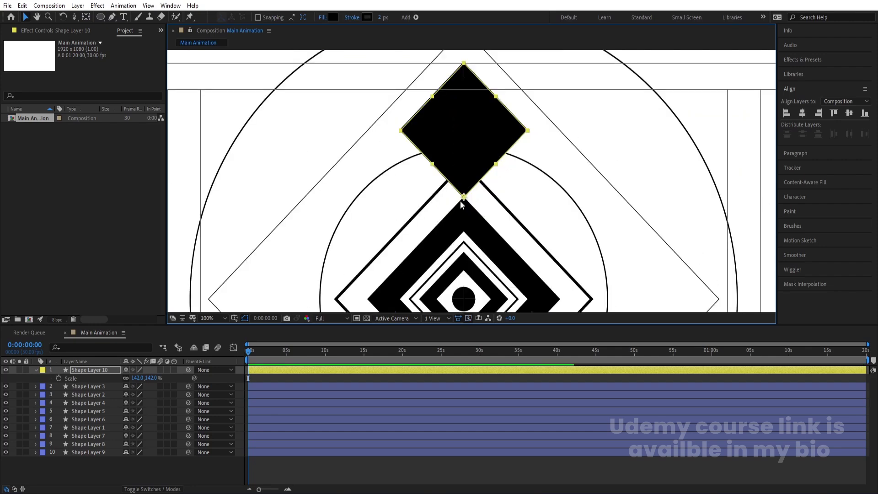
scroll(460, 201, "down", 1)
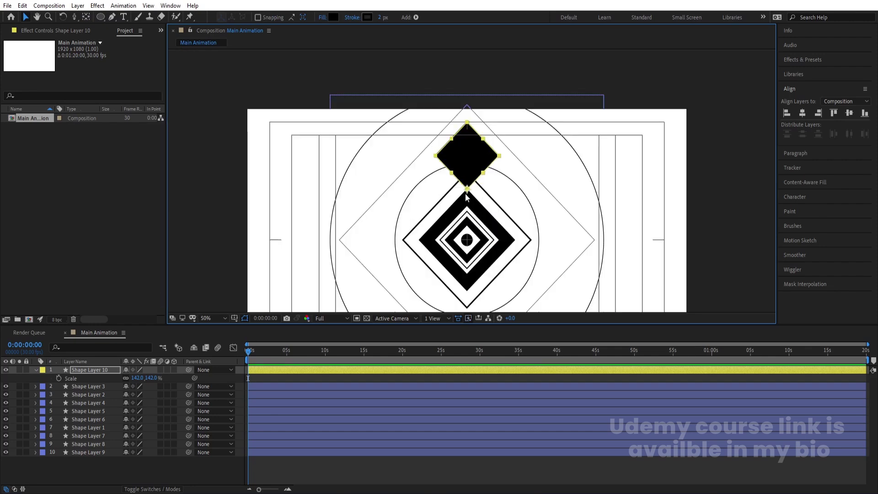
scroll(480, 182, "down", 1)
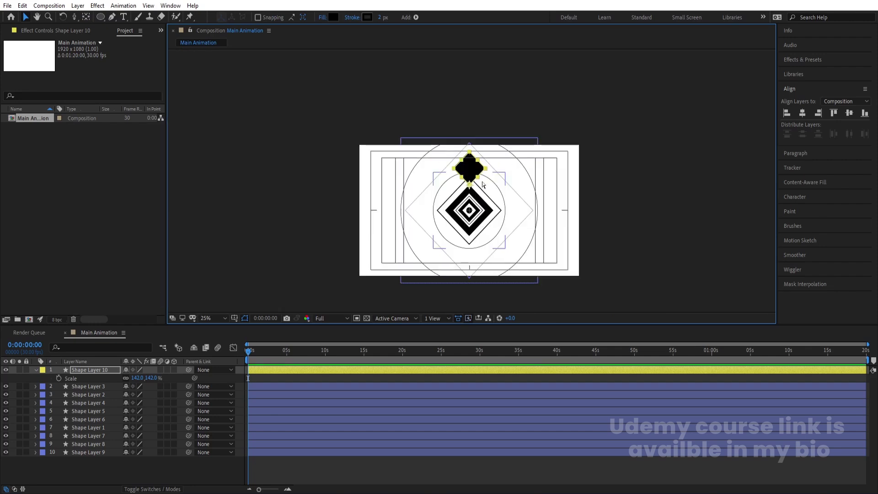
Duplicate the solid black diamond and place the copy beside the right tip of the 2 px diamond outline
key("ctrl+d")
left_click_drag(470, 170, 506, 203)
scroll(517, 212, "up", 2)
Move the right solid diamond's anchor point to its inner tip and bring that tip against the outline diamond's right tip
key("y")
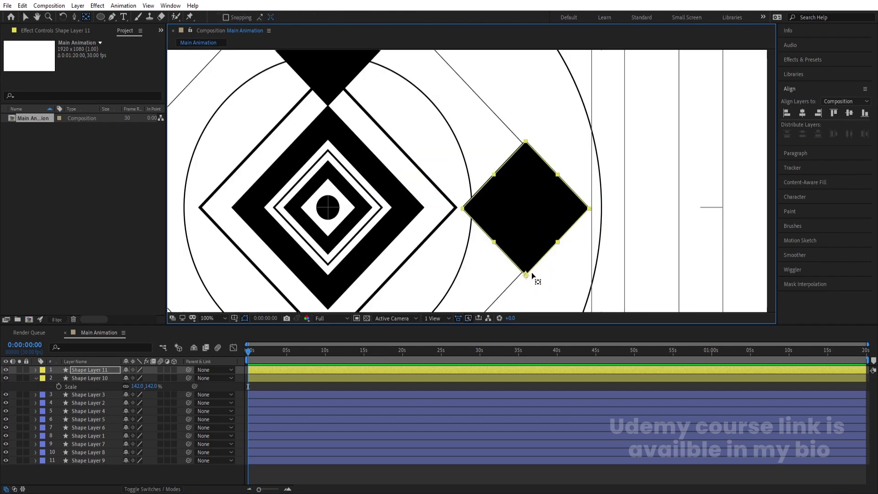
left_click_drag(525, 273, 466, 212)
key("v")
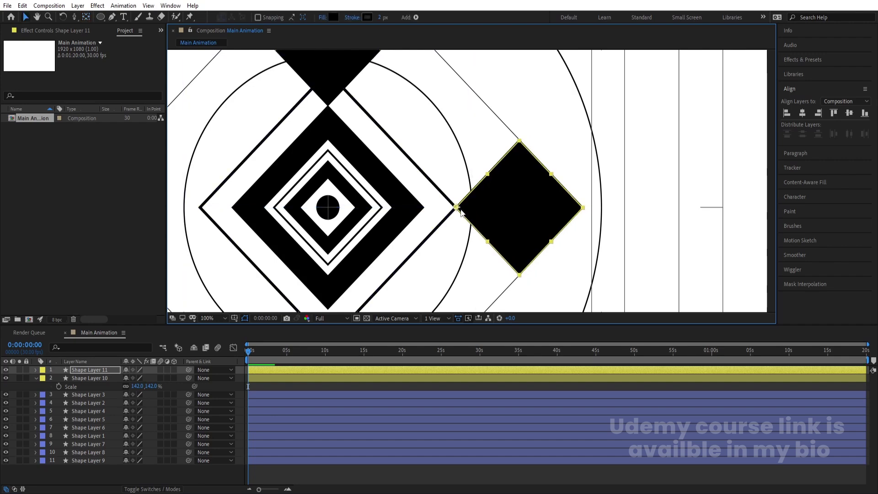
Duplicate the upper solid black diamond and move the copy straight down below the thick black diamond
scroll(466, 212, "down", 2)
left_click(403, 106)
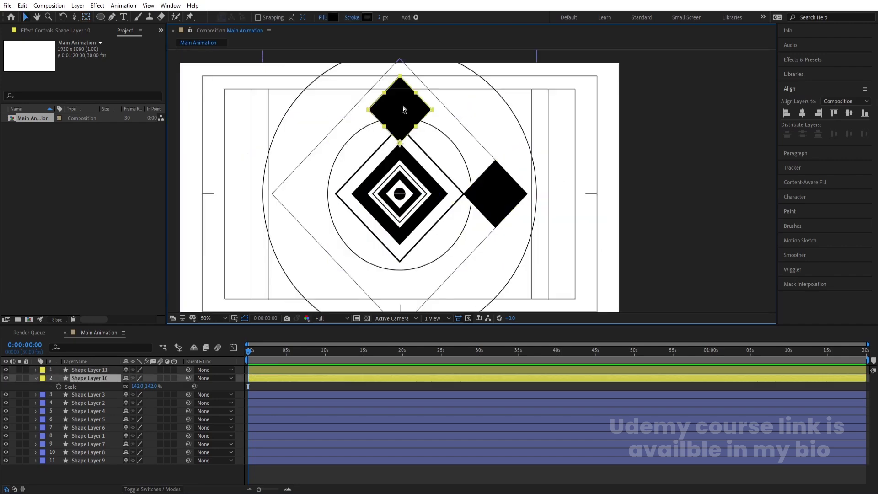
key("ctrl+d")
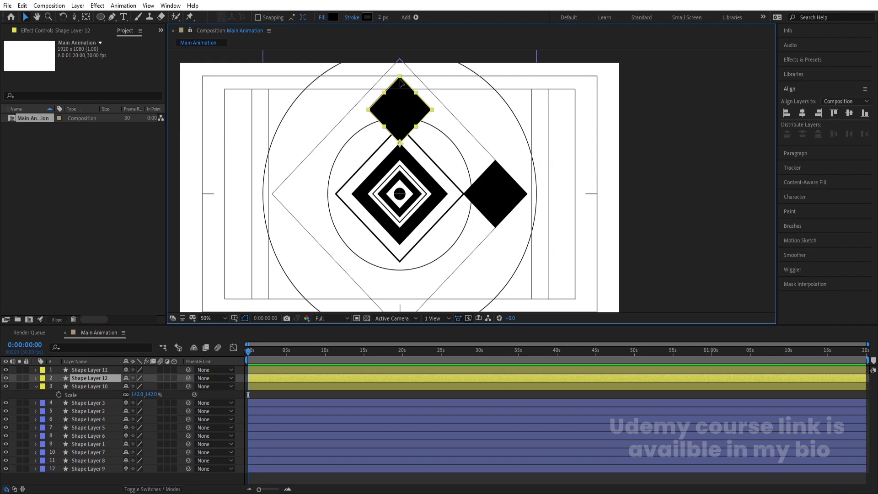
left_click_drag(400, 82, 399, 253)
scroll(399, 253, "up", 4)
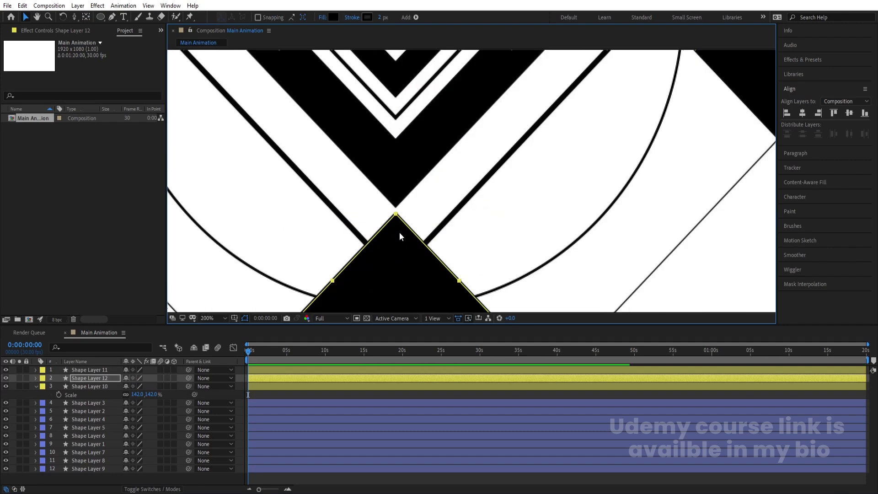
scroll(397, 221, "down", 4)
Move the lower copy's anchor point to its upper tip and lower it to the bottom tip of the 2 px diamond outline
key("y")
left_click_drag(452, 219, 453, 189)
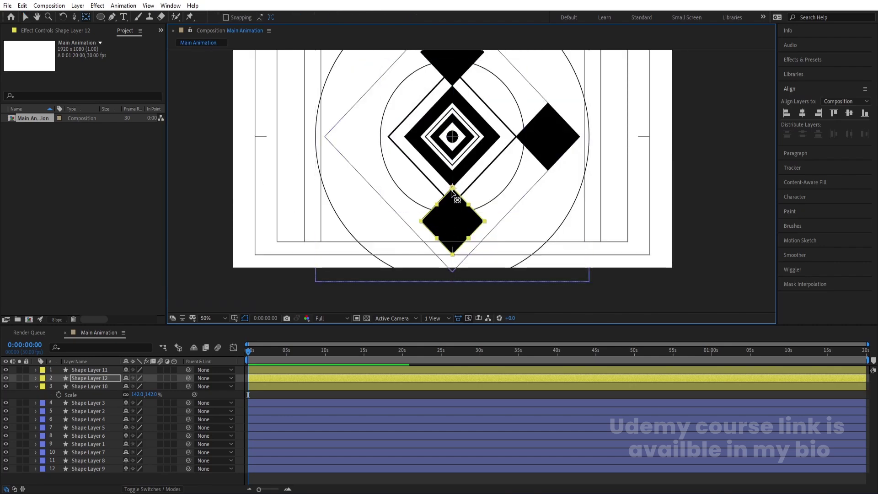
scroll(453, 189, "up", 4)
key("v")
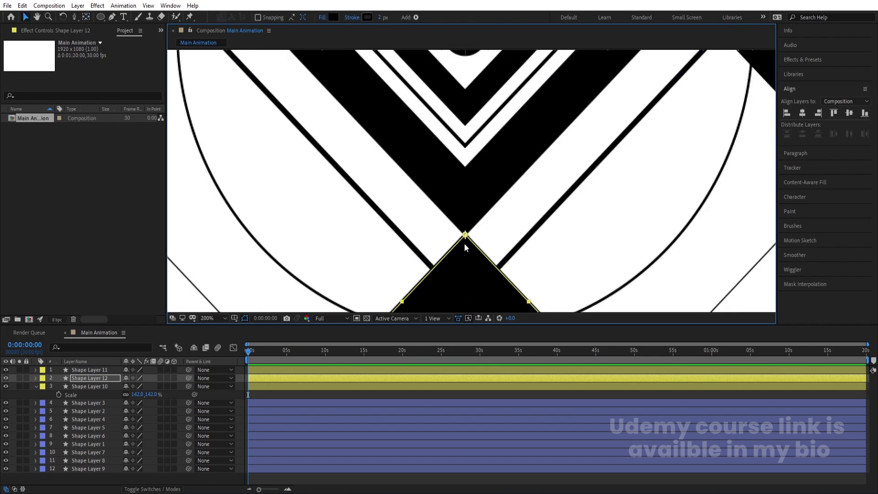
left_click_drag(465, 243, 460, 196)
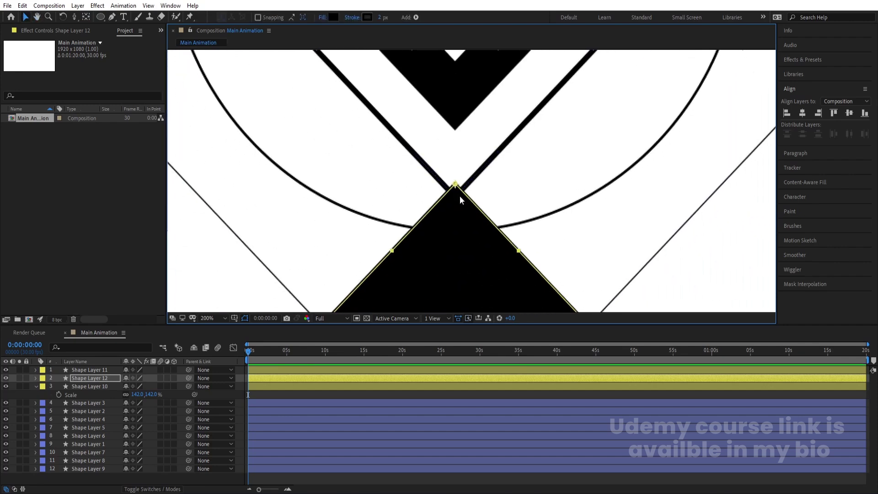
scroll(458, 211, "down", 7)
scroll(458, 211, "up", 4)
scroll(458, 211, "down", 2)
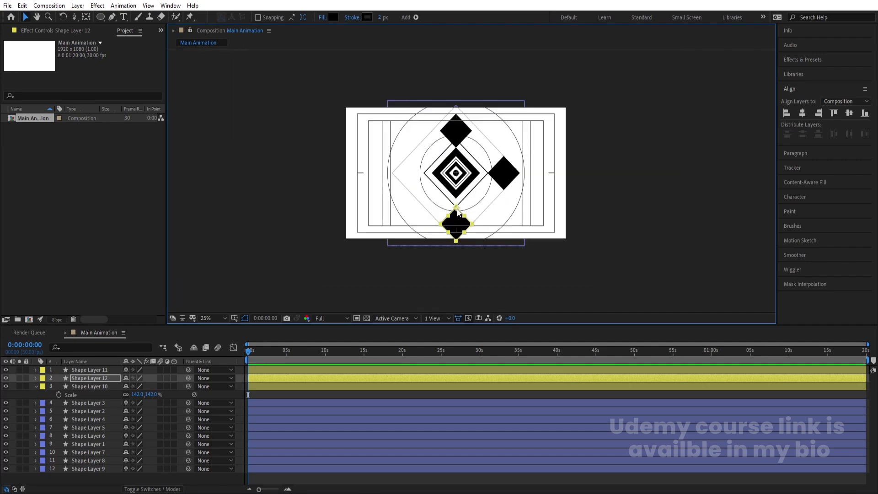
Move the lower solid diamond back up until its upper tip meets the bottom tip of the thick black diamond
left_click(273, 400)
scroll(497, 158, "up", 2)
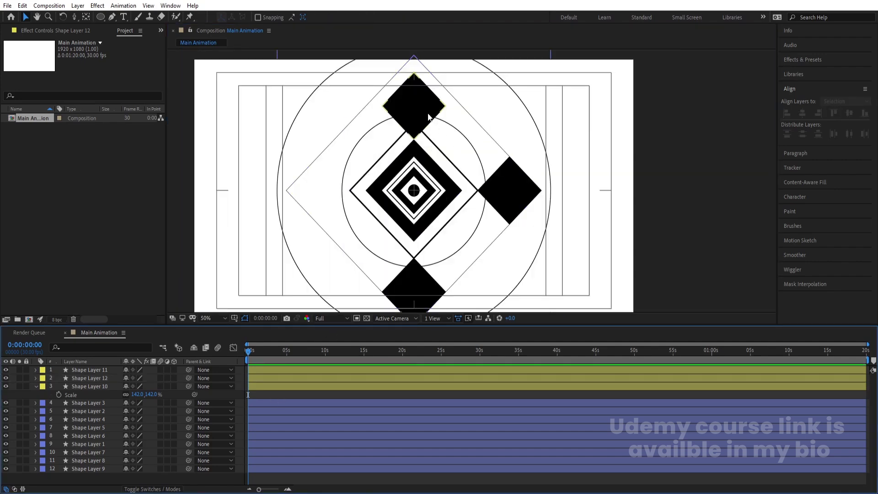
left_click(411, 272)
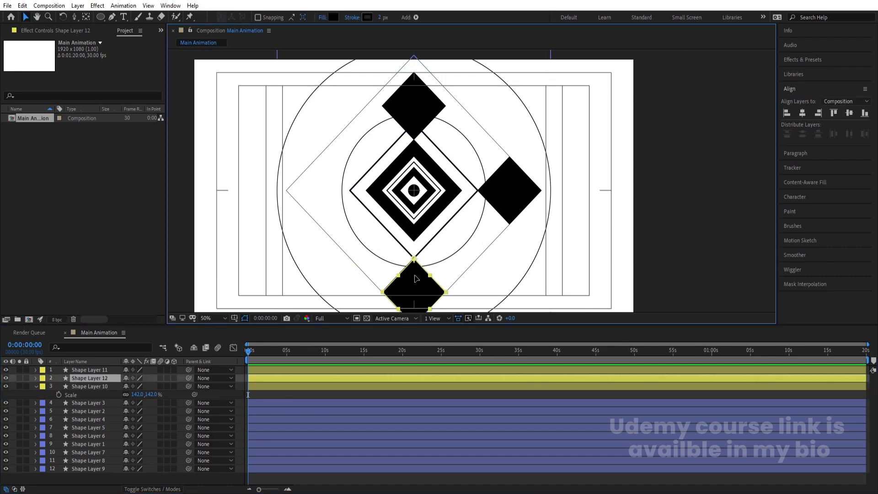
scroll(415, 263, "up", 4)
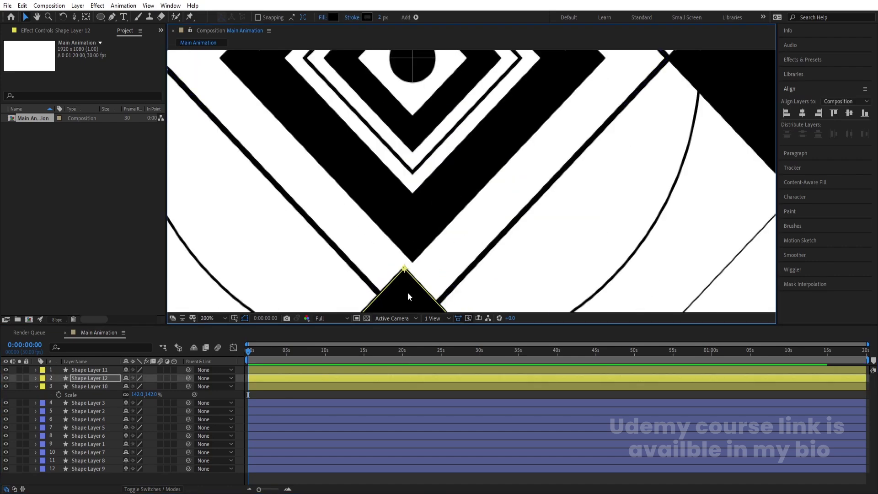
scroll(415, 241, "down", 4)
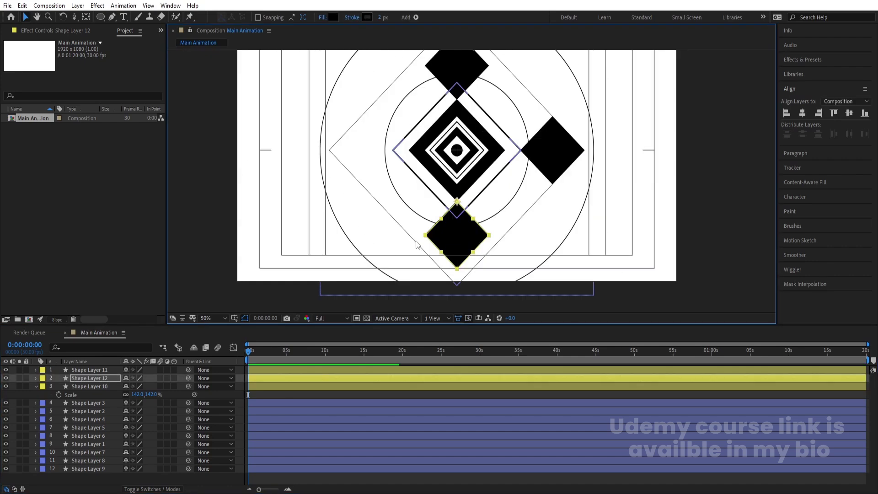
Duplicate the right solid diamond and place the copy at the outline diamond's left tip, with its anchor point on its inner tip
left_click(547, 144)
left_click_drag(547, 144, 418, 199)
key("ctrl+d")
key("y")
key("ctrl+alt+Home")
key("v")
scroll(396, 203, "up", 2)
scroll(412, 208, "down", 2)
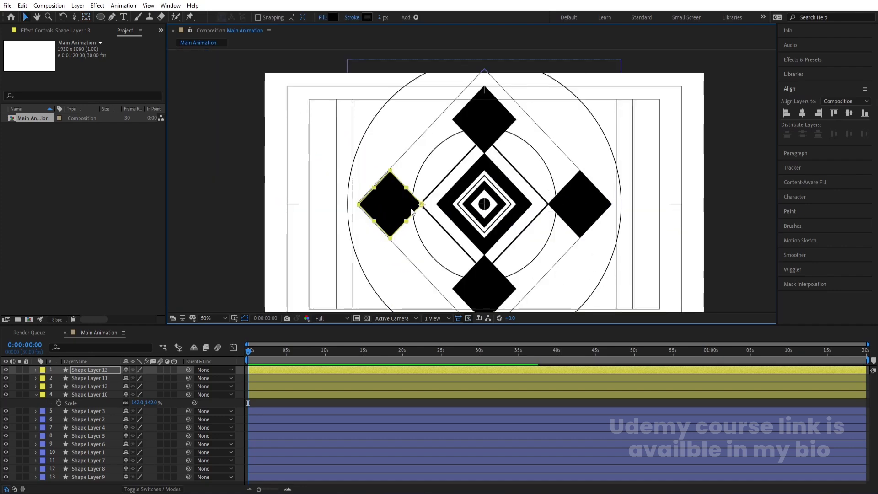
Examine where the left solid diamond meets the outline diamond and fit the whole composition in the viewer
left_click(270, 405)
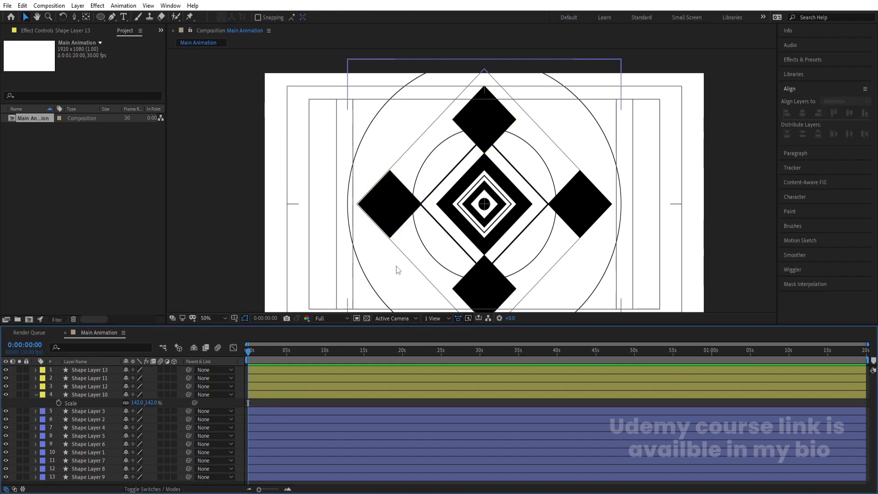
left_click(402, 198)
scroll(420, 183, "up", 4)
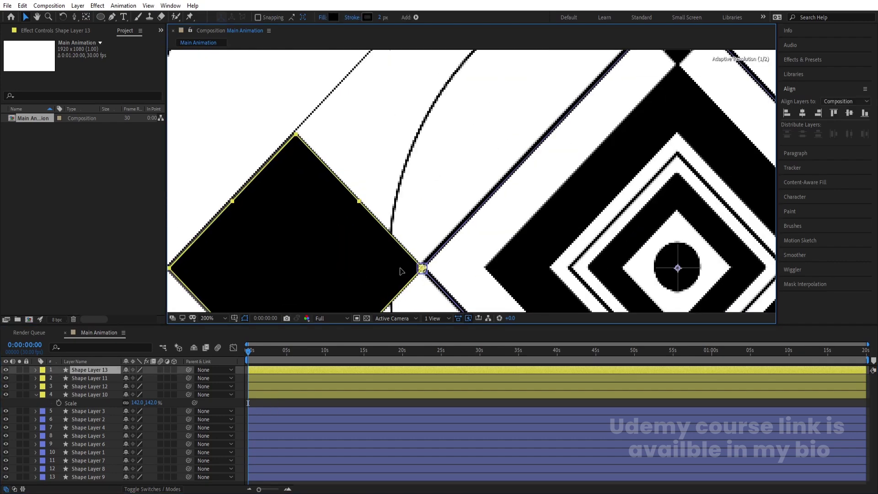
left_click(208, 318)
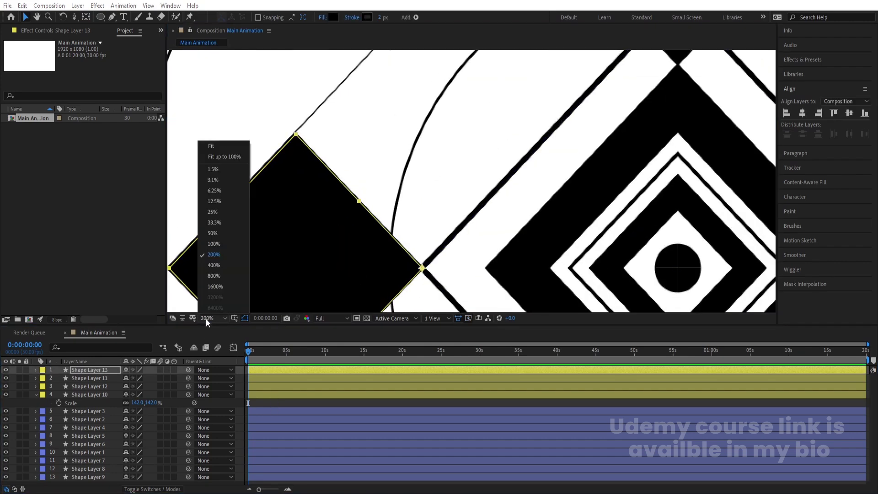
left_click(224, 147)
left_click(281, 403)
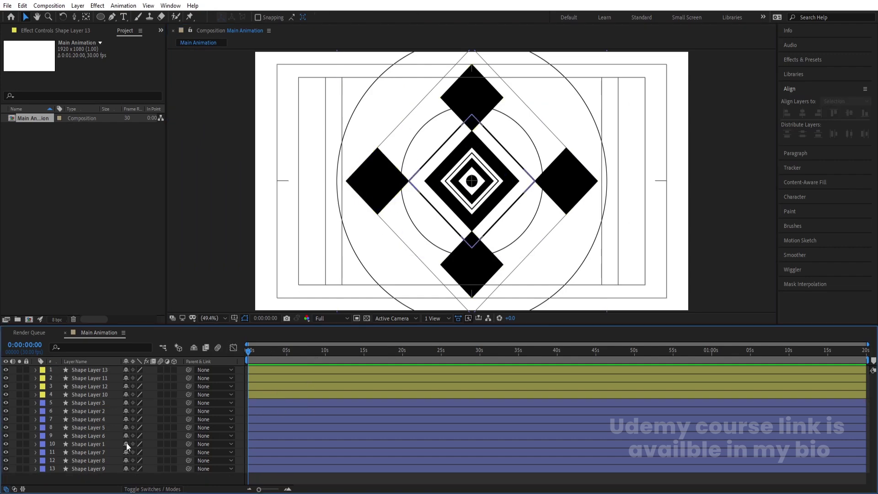
Create a white solid and place it beneath all the shape layers as the background
key("ctrl+y")
key("Return")
left_click_drag(92, 374, 114, 485)
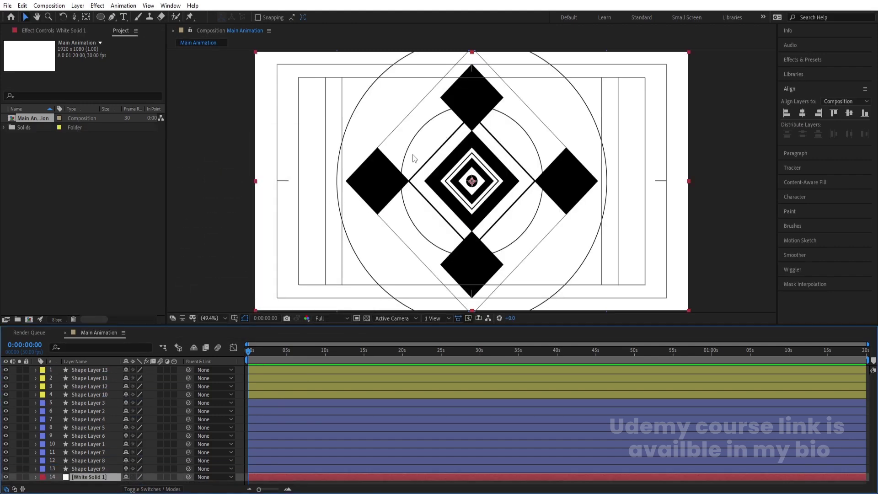
left_click(385, 180)
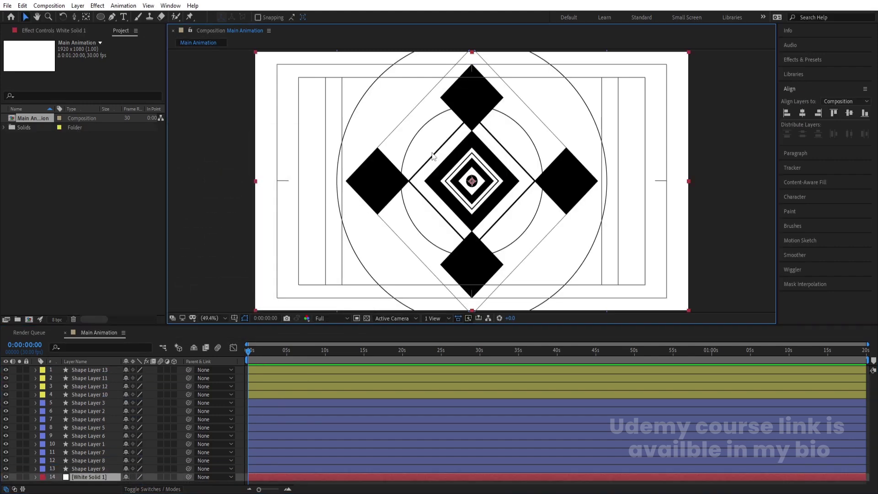
Set the fill of the four yellow-labelled diamonds, Shape Layers 10 to 13, to white (FFFFFF)
left_click(81, 394)
left_click(81, 371, "shift")
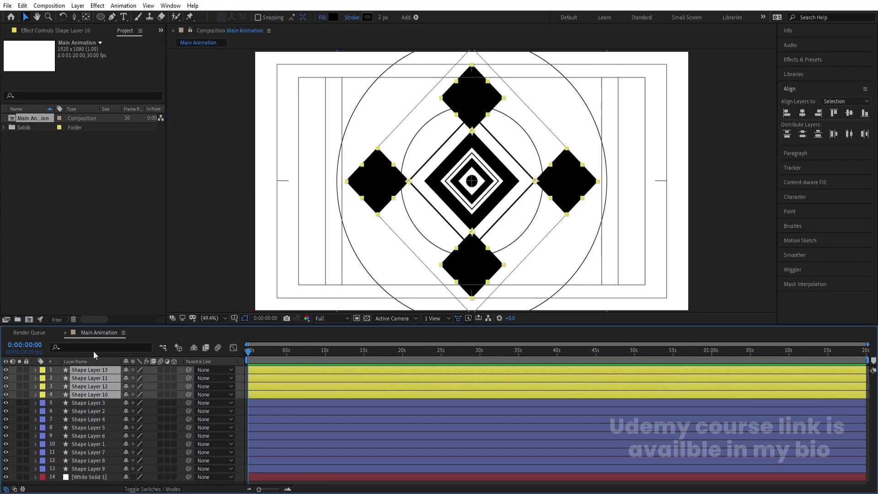
left_click(333, 17)
left_click_drag(113, 278, 24, 197)
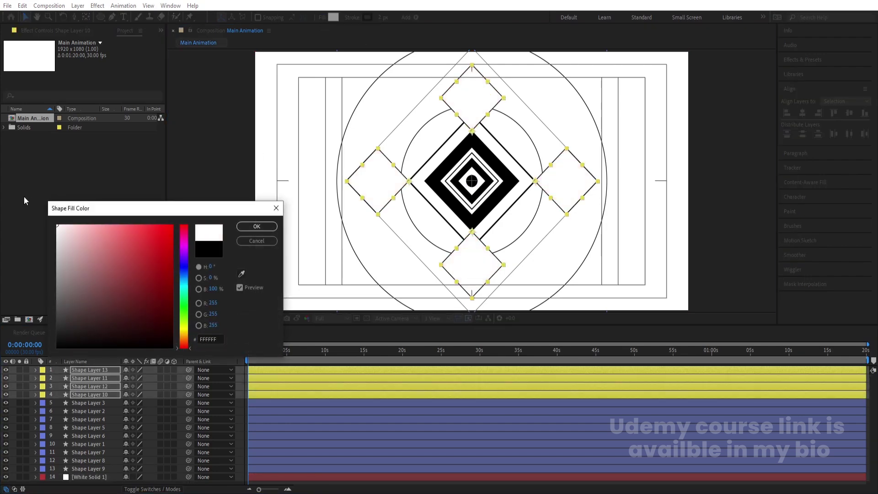
key("Return")
left_click(240, 383)
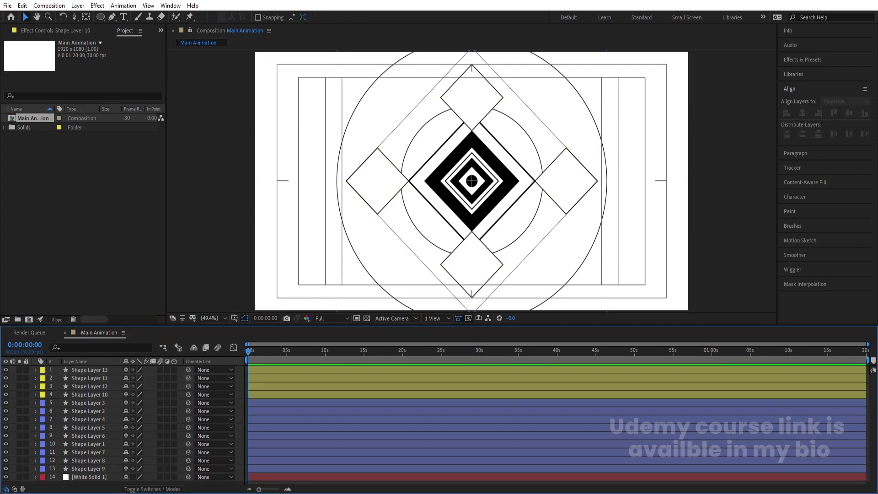
Set the fill of the left and right diamonds, Shape Layers 13 and 11, to black
left_click(364, 183)
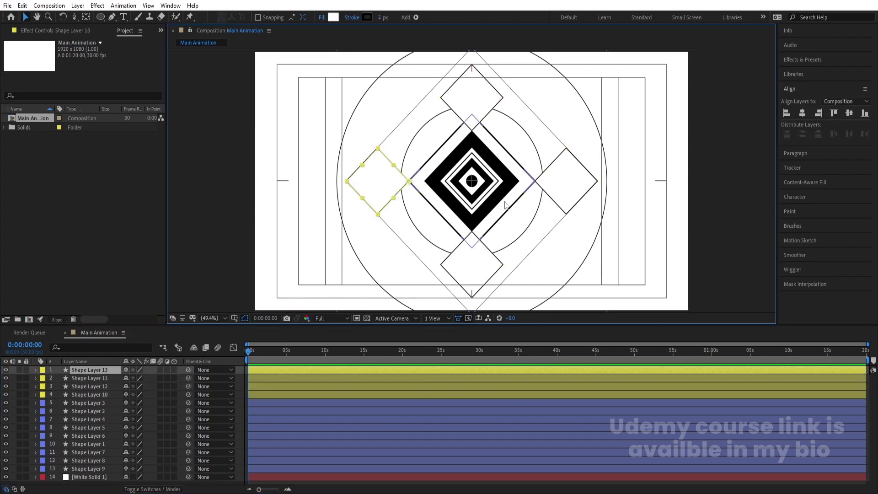
left_click(558, 196, "shift")
left_click(333, 17)
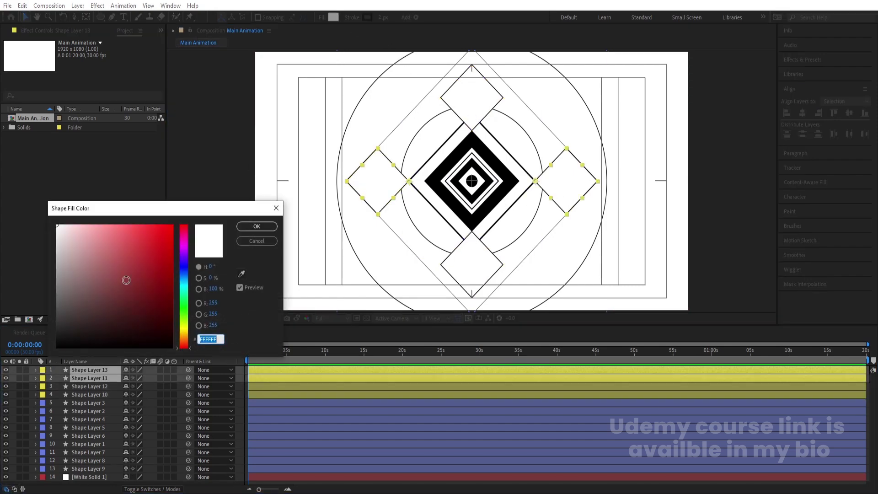
left_click_drag(126, 279, 1, 391)
key("Return")
left_click(235, 374)
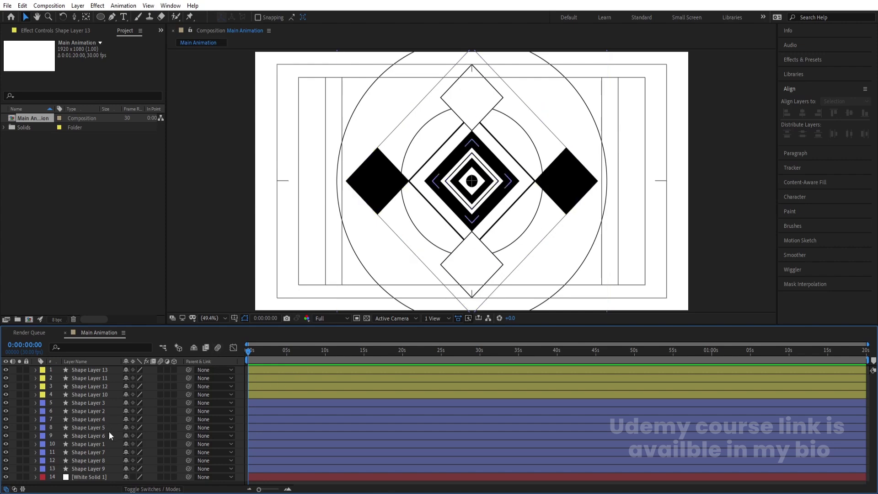
Pre-compose all layers into a new composition named Shapes and hide its layer in Main Animation
key("ctrl+a")
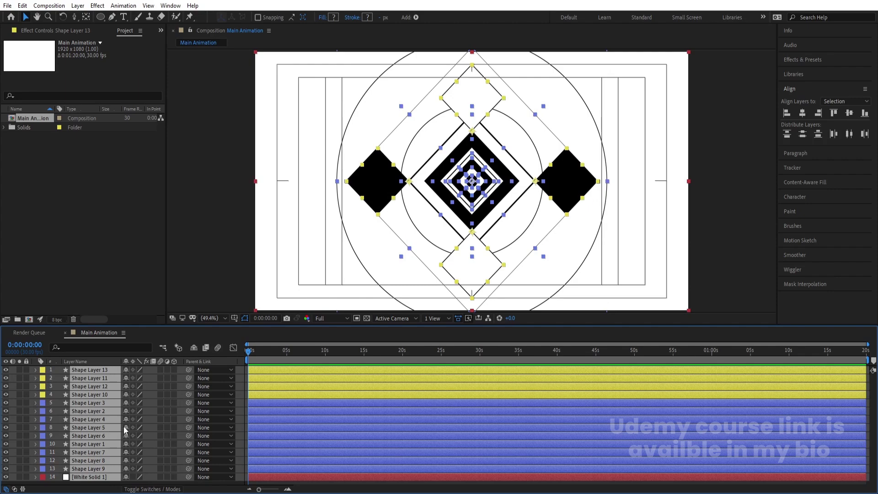
key("ctrl+shift+c")
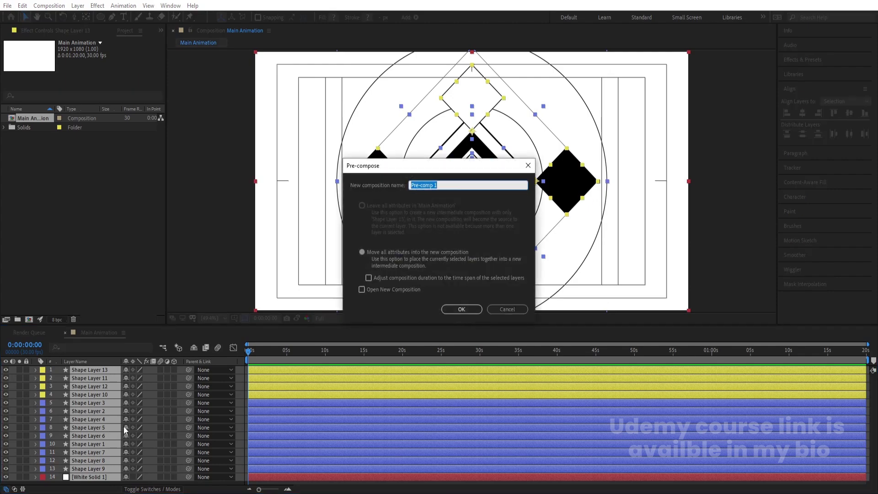
type("Shapes")
key("Return")
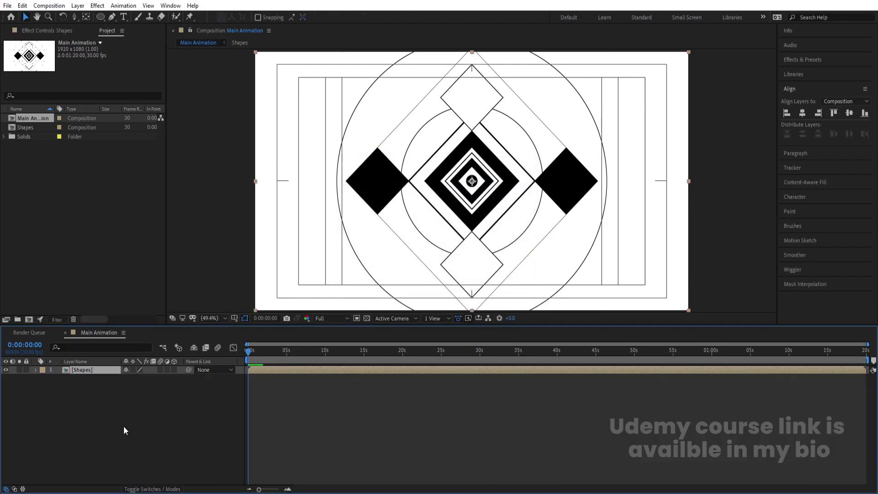
left_click(6, 369)
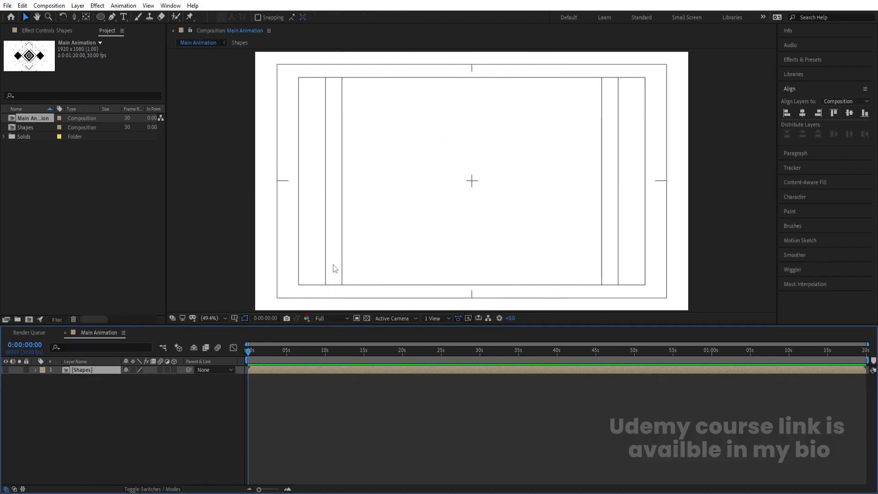
key("g")
left_click(398, 182)
left_click(561, 183)
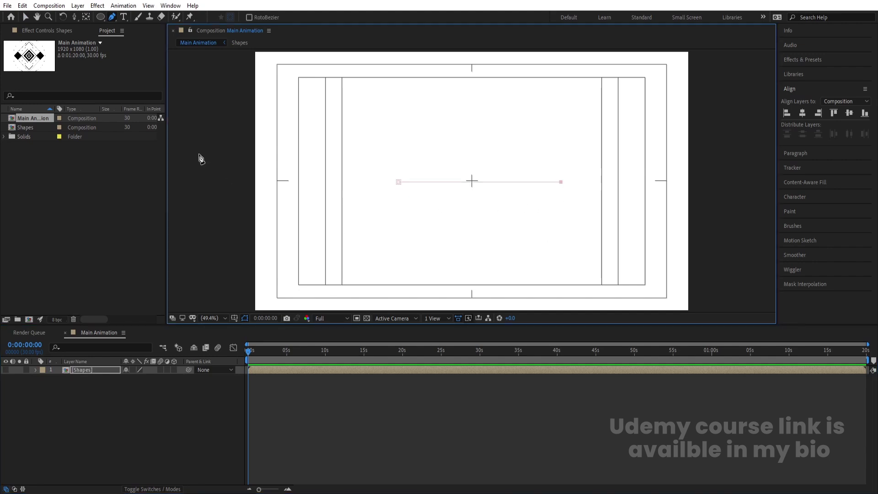
key("ctrl+z")
key("ctrl+z")
Draw a straight horizontal line across the middle of the composition as a new Pen tool shape layer and set its fill to None
left_click(117, 406)
left_click(387, 178)
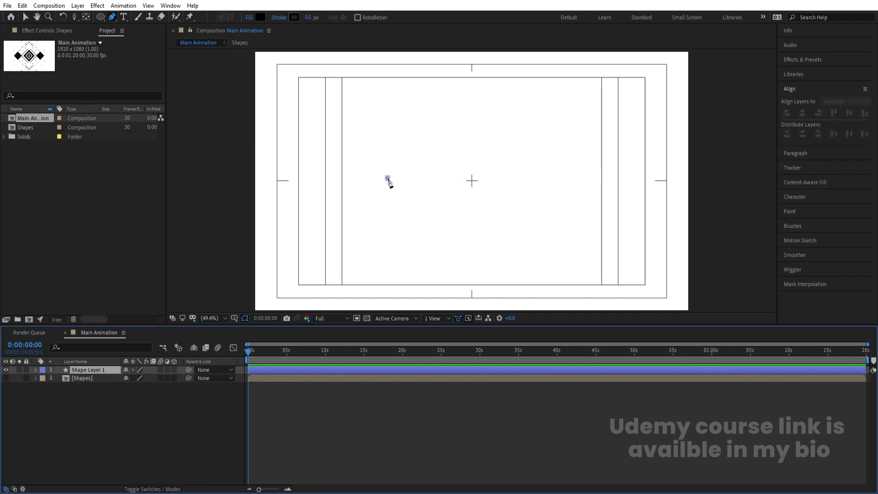
left_click(558, 178)
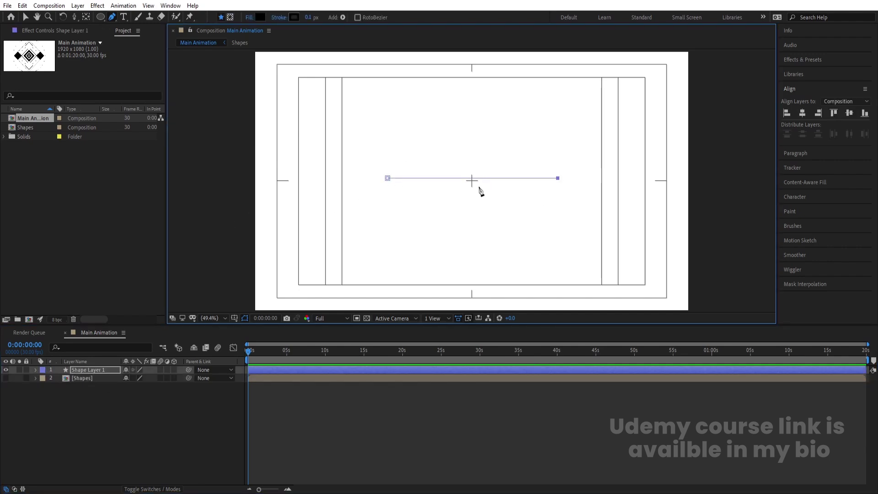
left_click(251, 19)
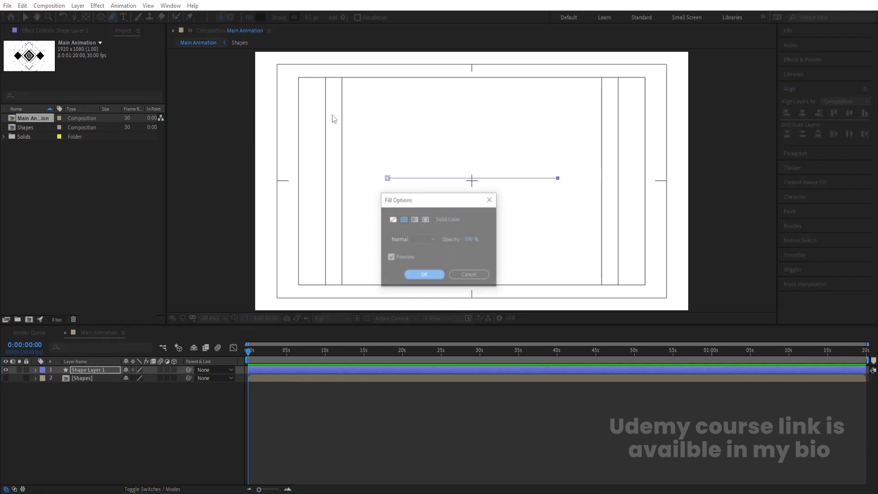
left_click(393, 219)
left_click(423, 273)
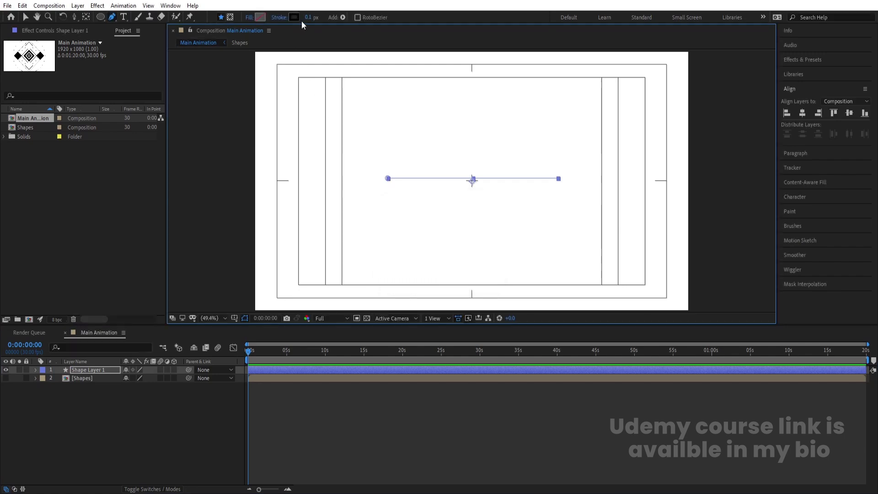
Give the horizontal line a black (000000) stroke with a width of 42 px
left_click(295, 17)
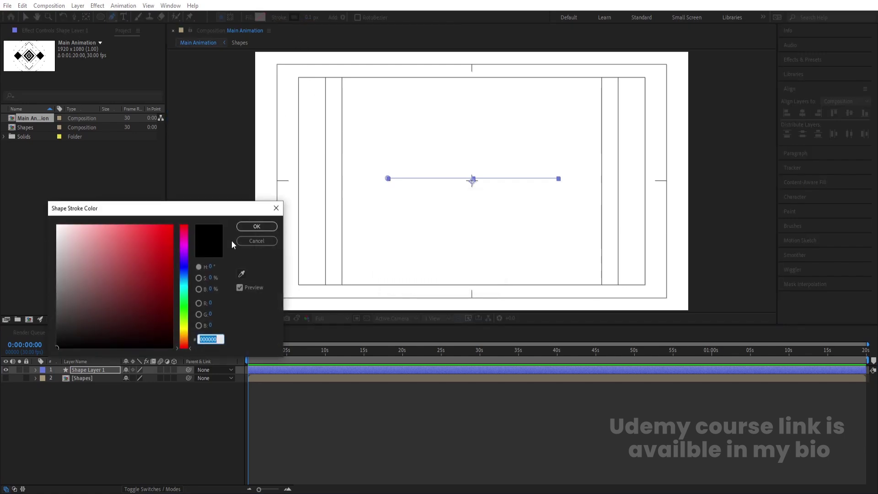
left_click(257, 226)
left_click(314, 17)
type("1")
key("Return")
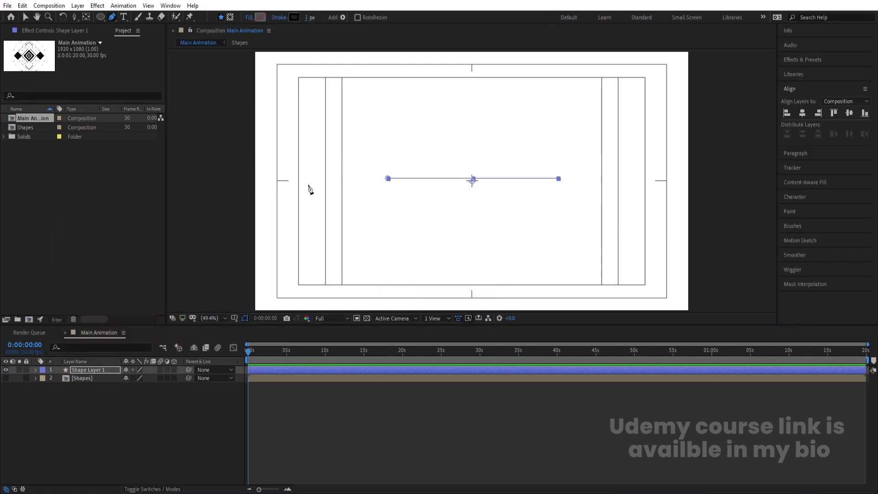
left_click(136, 414)
left_click(92, 369)
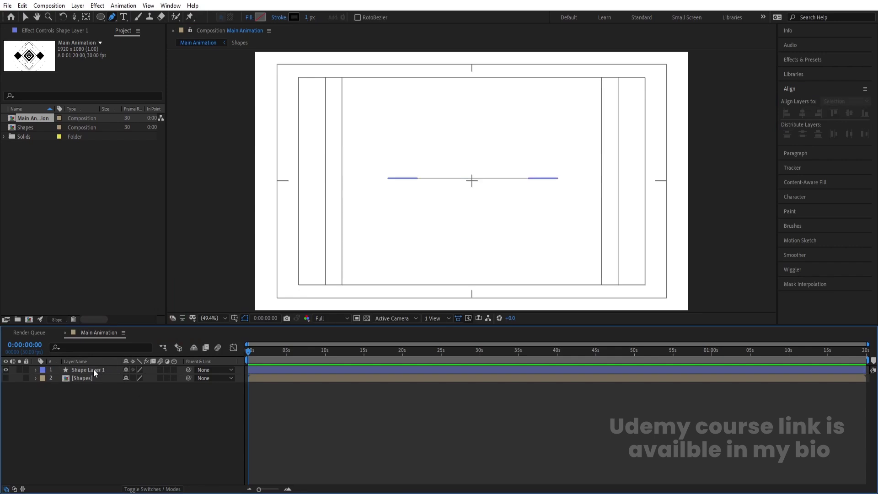
left_click(311, 17)
type("5")
key("Return")
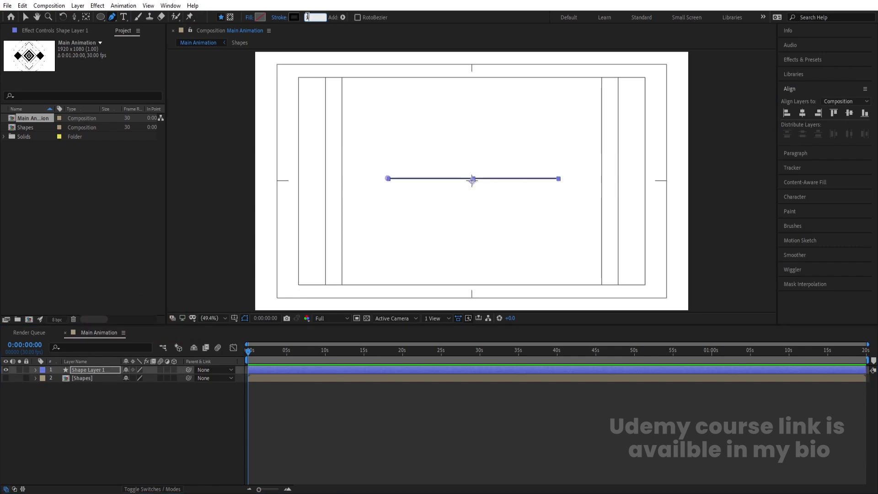
left_click_drag(306, 21, 322, 21)
left_click(106, 398)
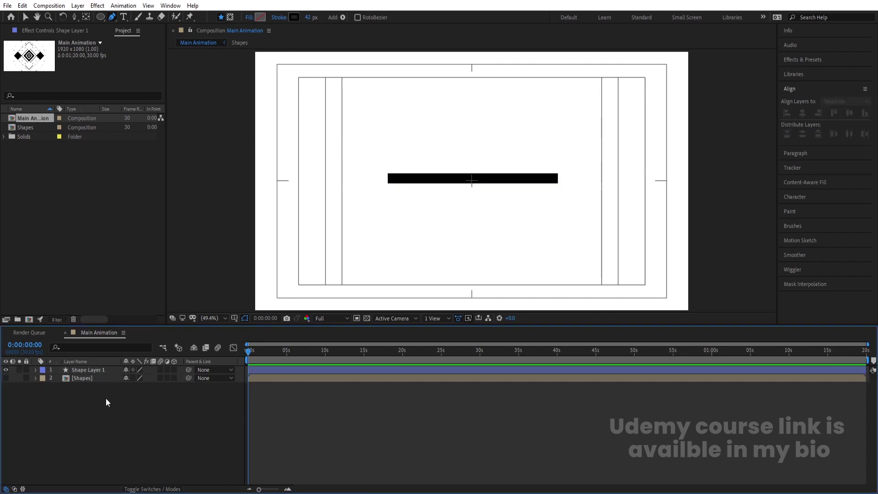
Add Trim Paths to the line's shape layer and set its End value to 0%
left_click(96, 370)
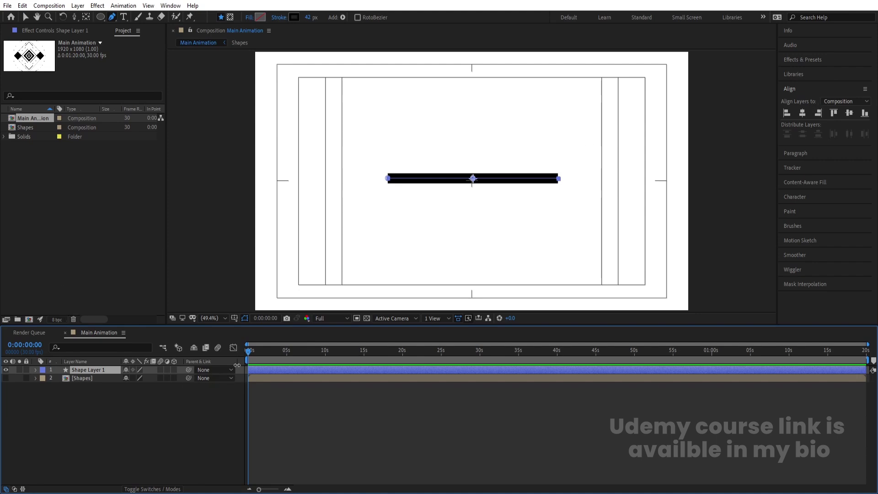
left_click(35, 370)
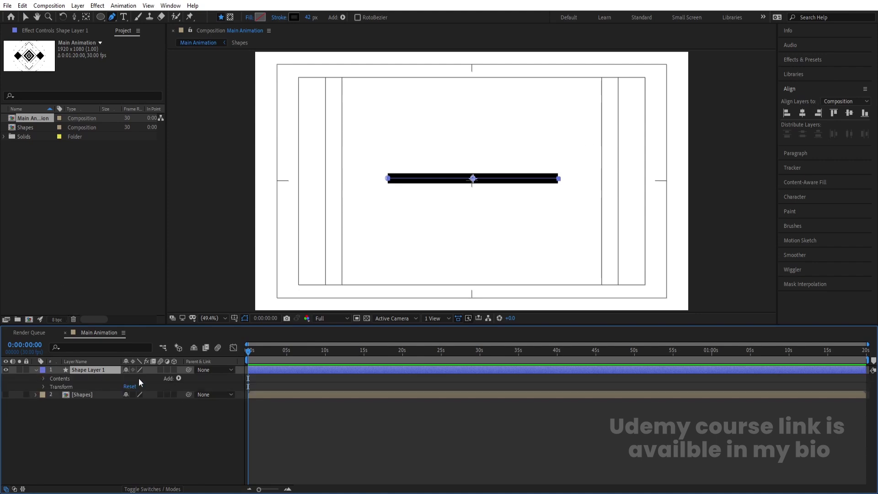
left_click(178, 379)
left_click(210, 326)
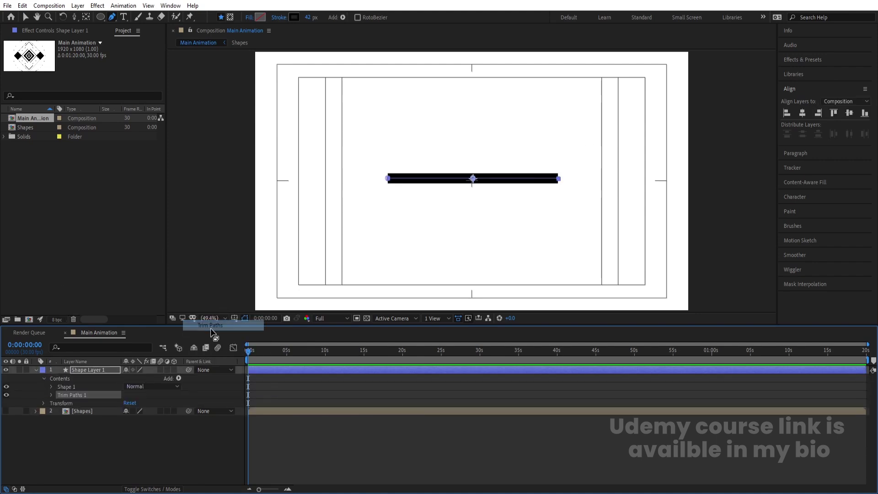
left_click(51, 395)
left_click(128, 411)
key("Return")
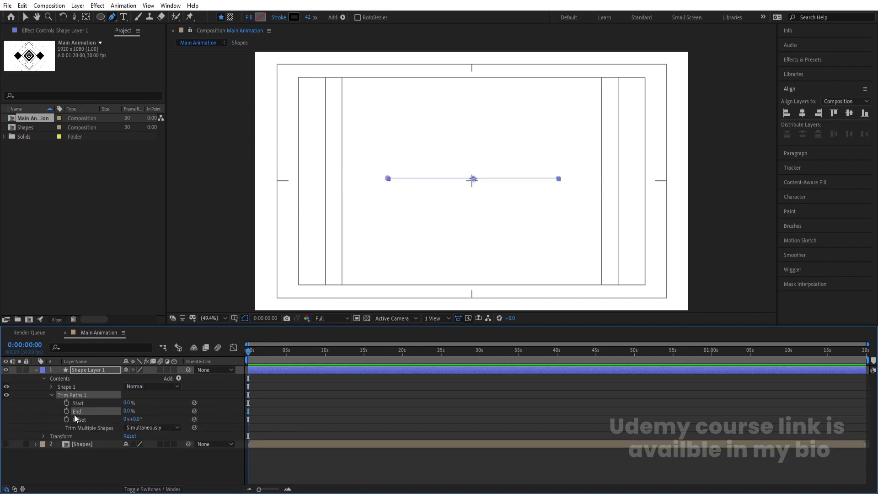
Keyframe the Trim Paths Start and End from 0% at the first frame to 100% at 0:00:01:10
left_click(67, 403)
key("equal")
key("equal")
key("equal")
key("equal")
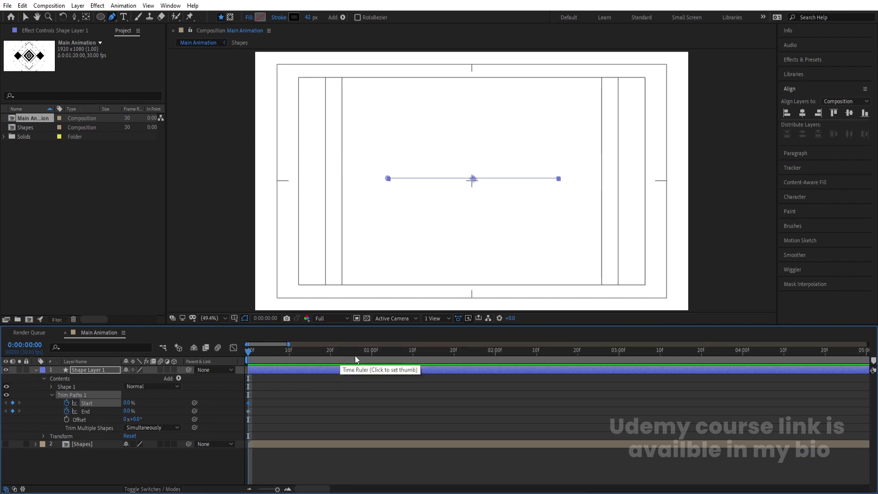
left_click(412, 353)
left_click(352, 389)
left_click_drag(123, 404, 221, 415)
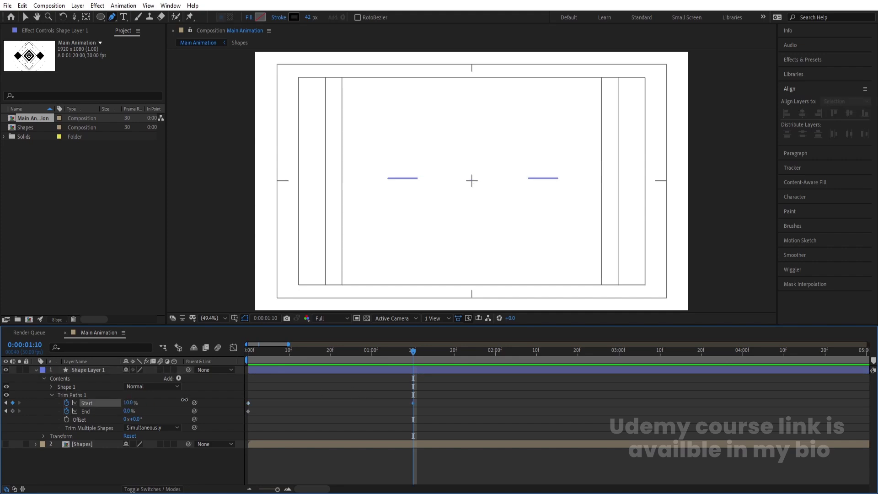
mouse_move(133, 413)
left_mouse_down()
mouse_move(421, 414)
mouse_move(224, 421)
mouse_move(303, 408)
left_mouse_up()
left_click(304, 386)
Offset the End animation to run from 0:00:00:13 to 0:00:01:23, adding an End keyframe at the first frame and a Start keyframe at 0:00:01:23
left_click(251, 353)
key("space")
key("space")
left_click(13, 411)
left_click(467, 352)
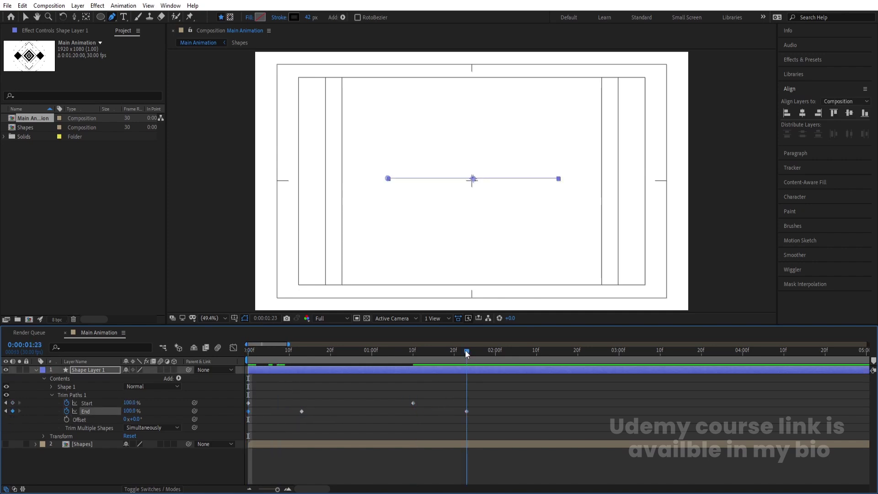
left_click(12, 403)
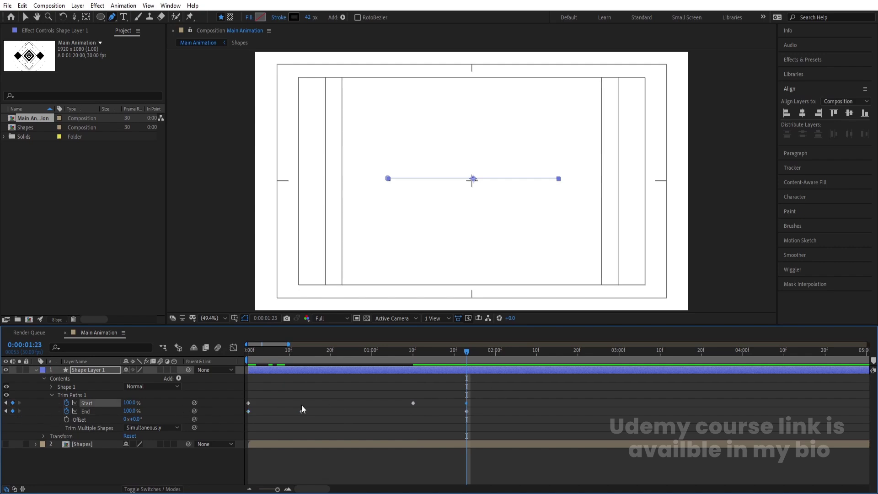
left_click_drag(376, 352, 248, 352)
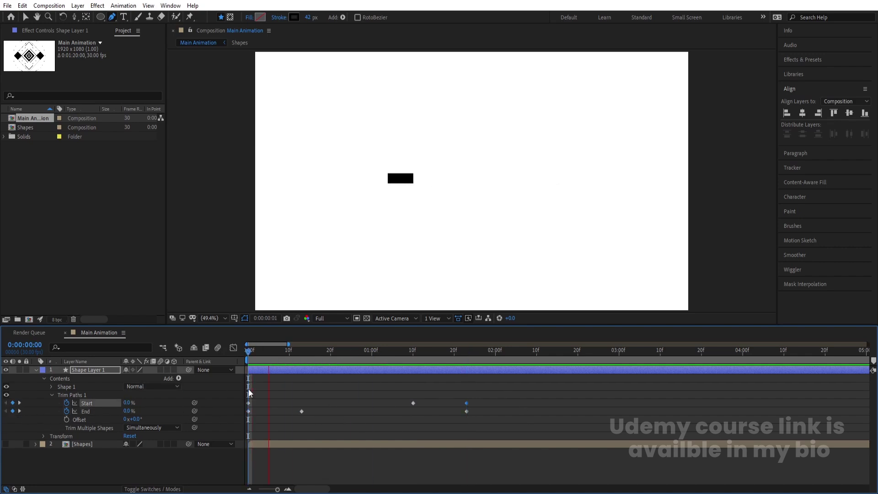
key("space")
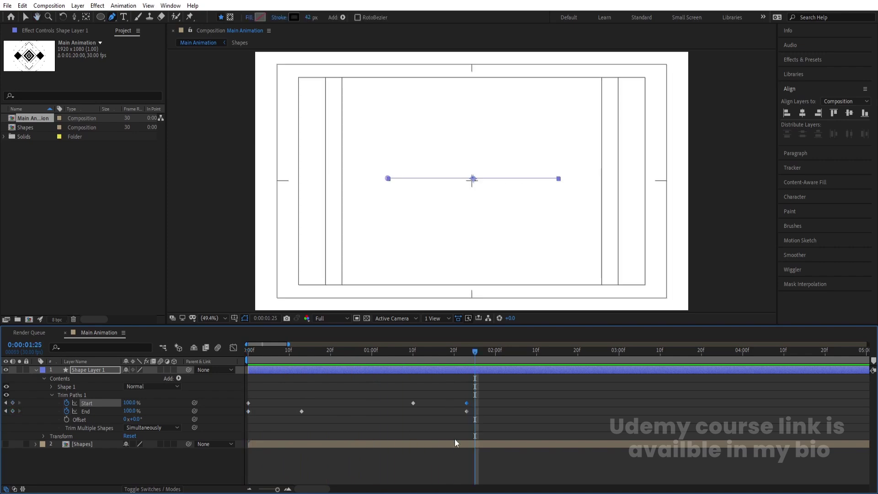
Easy-ease all Start and End keyframes, sharpen their speed graph curves into steep central peaks, and preview the motion
left_click_drag(525, 392, 240, 418)
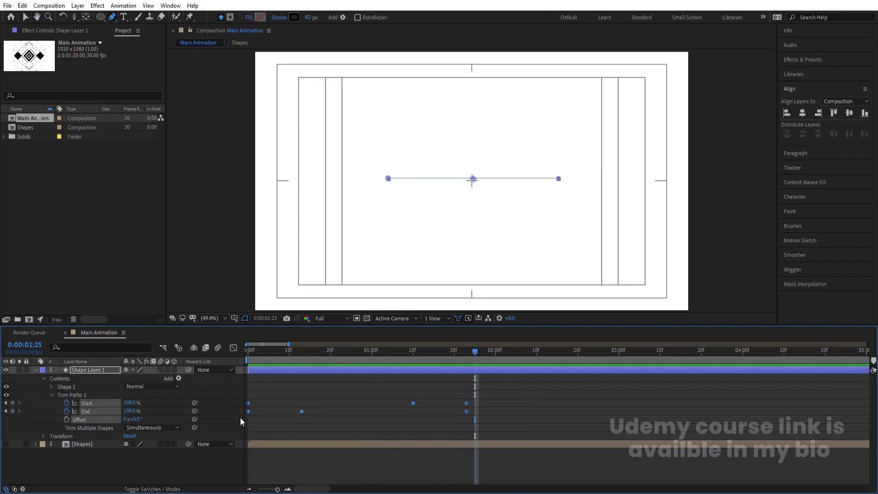
left_click(233, 348)
right_click(367, 406)
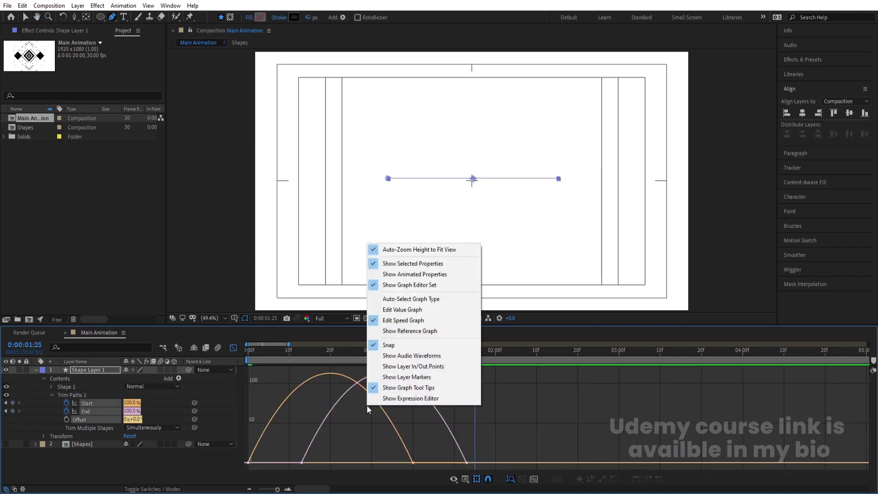
left_click(391, 320)
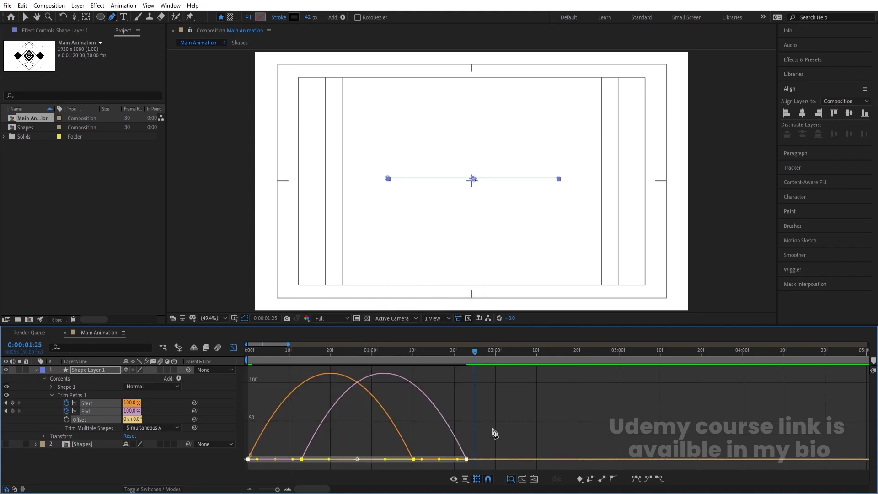
key("v")
left_click_drag(438, 460, 311, 460)
key("ctrl+z")
left_click(257, 359)
left_click(248, 359)
key("space")
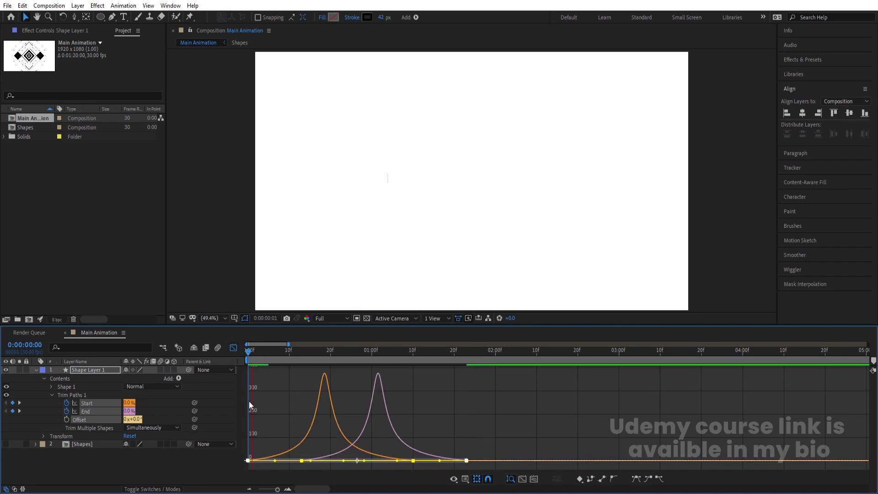
left_click(234, 349)
key("space")
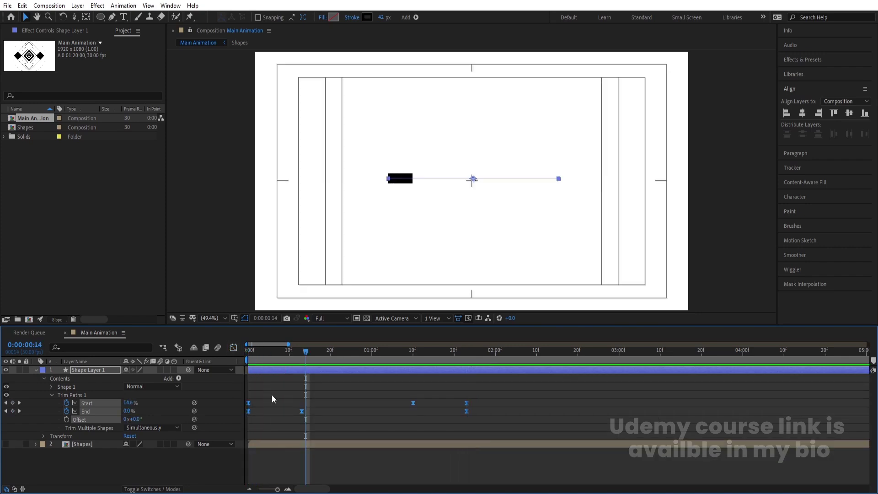
Add the expression loopOut() to the End property of Trim Paths
left_click(66, 411, "alt")
type("loo")
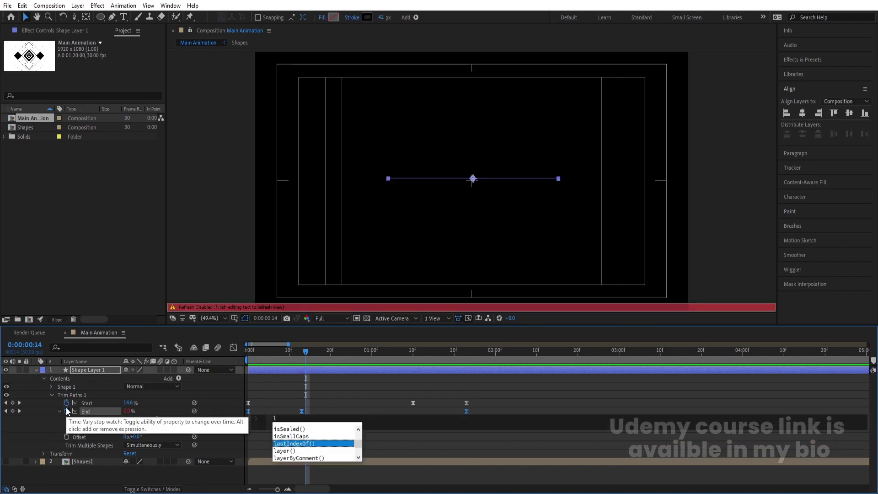
key("Down")
key("Down")
key("Return")
key("ctrl+a")
type("loo")
key("Down")
key("Down")
key("Down")
key("Return")
key("ctrl+a")
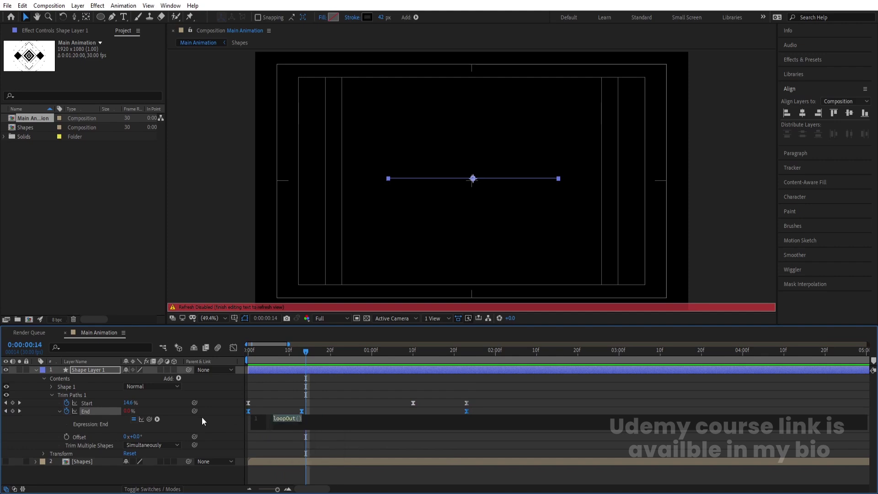
Add the same loopOut() expression to the Trim Paths Start property and preview the looping line
left_click(66, 402, "alt")
left_click(303, 391)
key("space")
left_click(305, 369)
left_click_drag(383, 354, 361, 355)
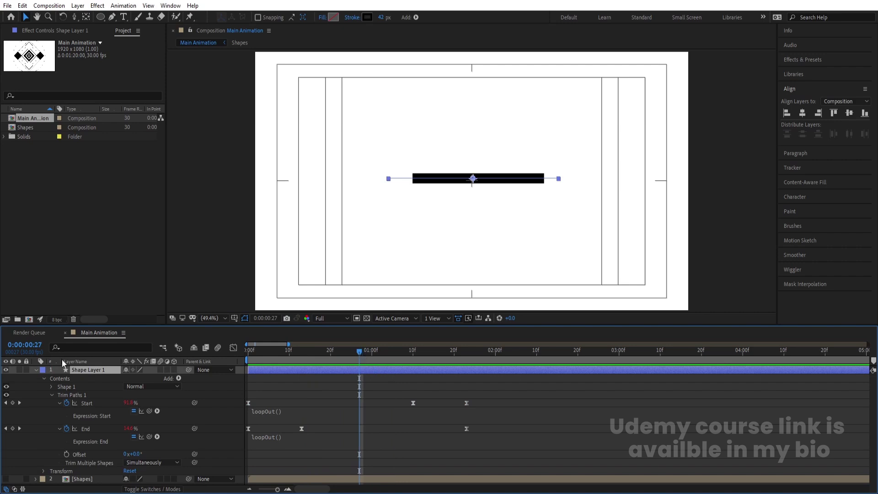
Duplicate the animated line layer eight times and scatter the nine lines across the composition, some extending past its edges
left_click(36, 370)
left_click_drag(475, 182, 683, 311)
key("ctrl+d")
key("ctrl+d")
key("ctrl+d")
key("ctrl+d")
key("ctrl+d")
key("ctrl+d")
key("ctrl+d")
key("ctrl+d")
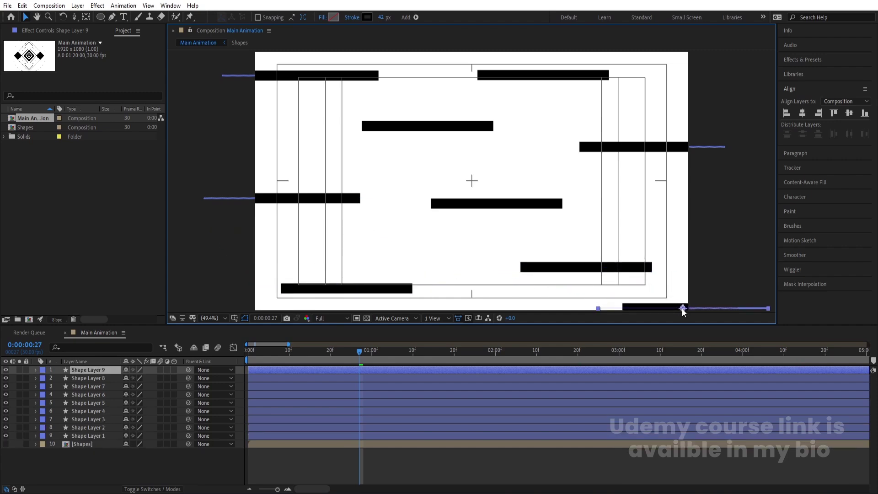
Trim the out points of Shape Layers 1 to 9 at 0:00:00:03
left_click(260, 375)
key("Home")
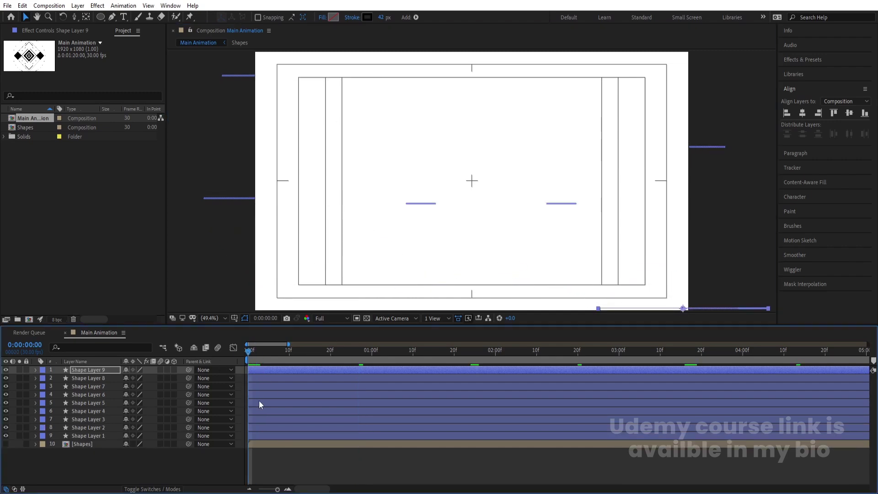
key("equal")
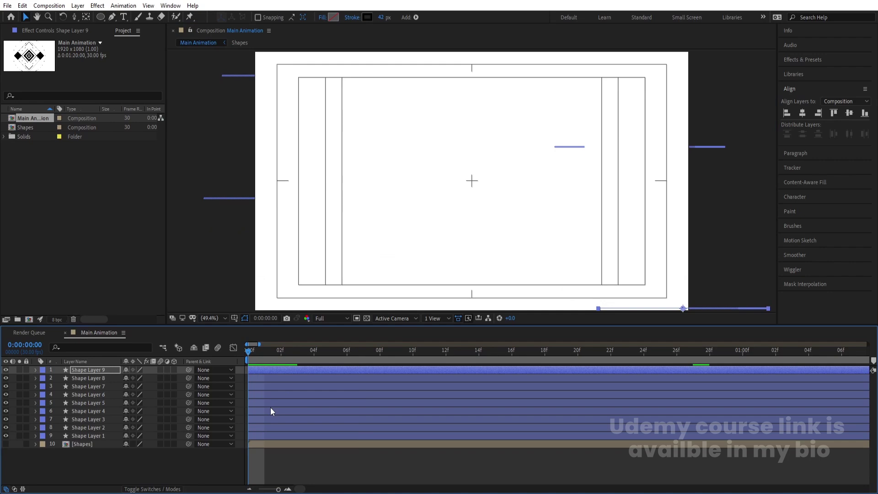
key("space")
left_click(288, 436)
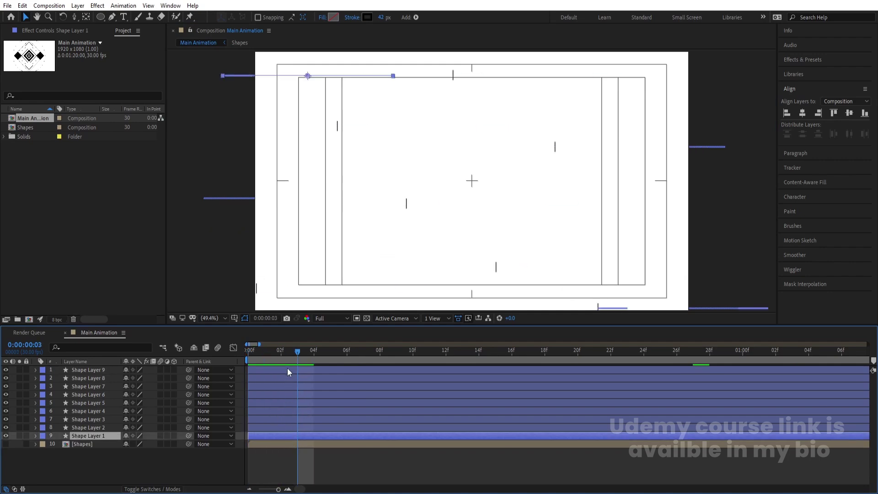
left_click(287, 369, "shift")
key("alt+bracketright")
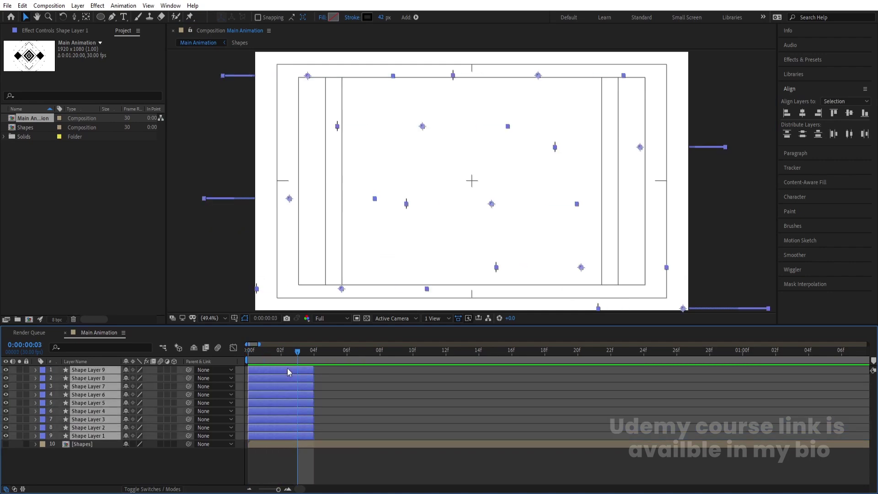
Sequence the nine trimmed line layers without overlap, starting with Shape Layer 1 and ending with Shape Layer 9
right_click(288, 371)
mouse_move(333, 259)
left_click(439, 338)
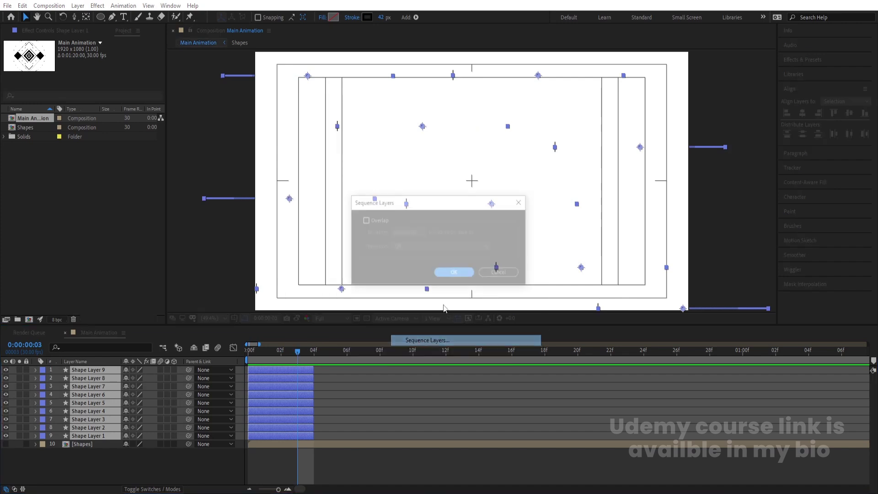
left_click(446, 273)
key("minus")
key("minus")
key("minus")
key("minus")
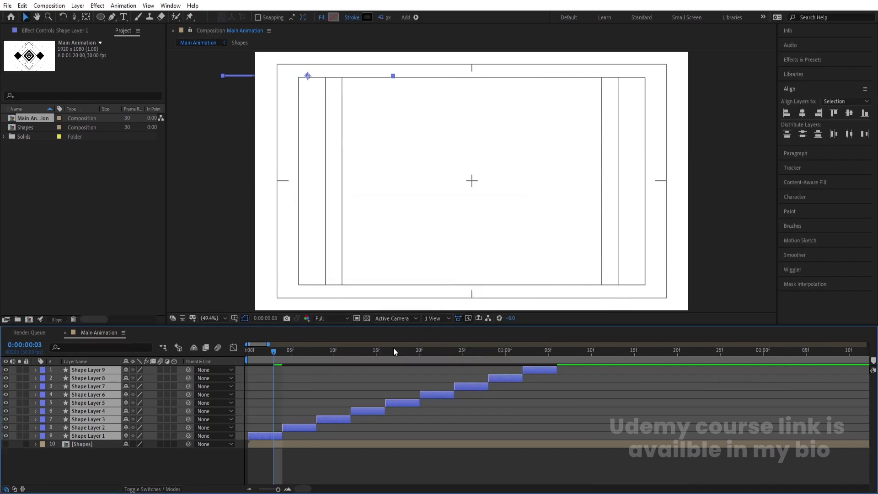
Extend the out points of all nine staggered line layers to about 20–21 seconds and preview the animation
left_click_drag(290, 373, 874, 373)
key("space")
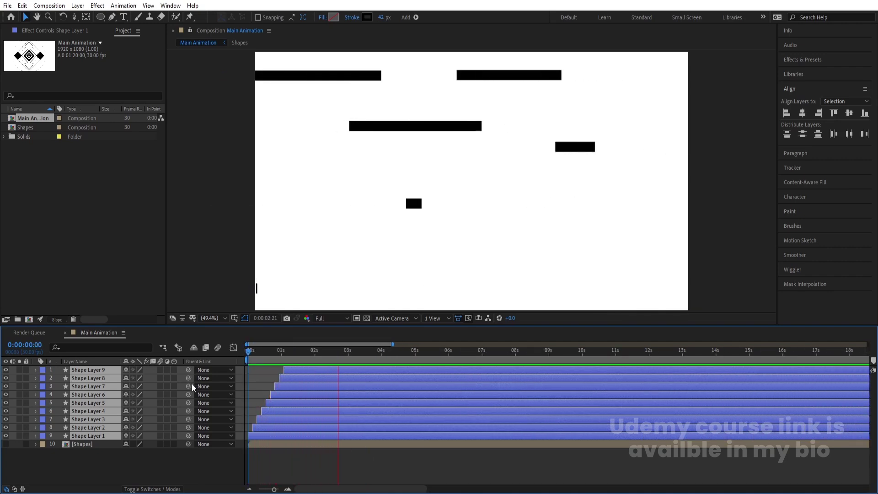
key("space")
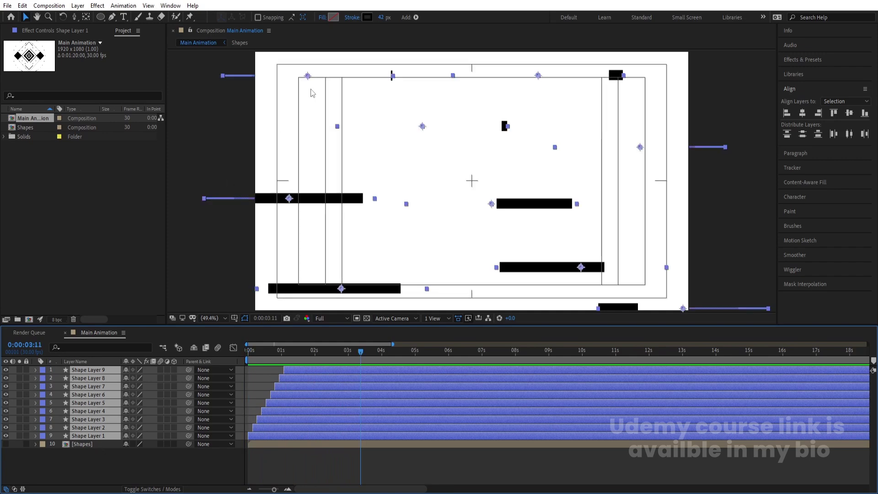
Set the stroke width of all nine line layers to 2 px
key("Num_Lock")
key("minus")
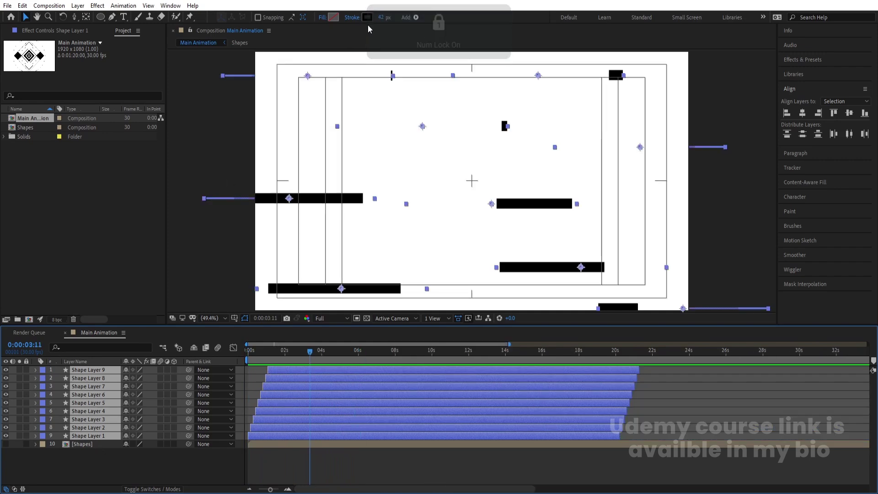
left_click(382, 18)
type("2")
left_click(253, 392)
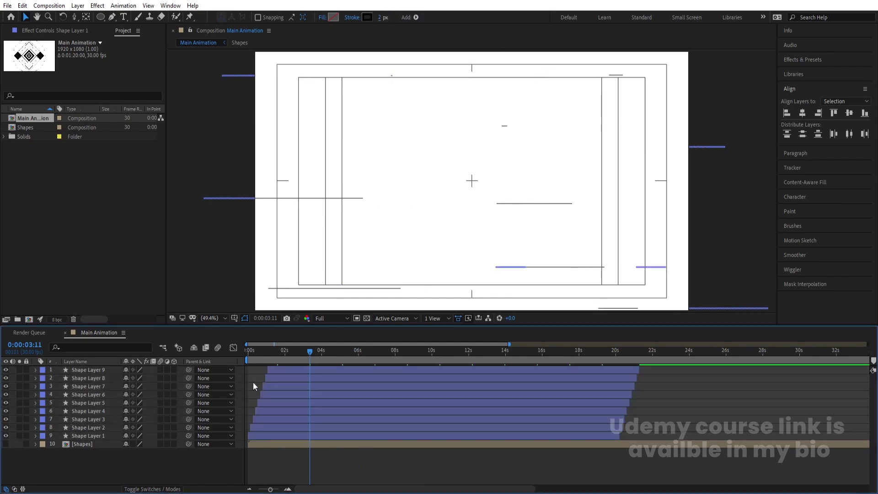
Set the stroke width of Shape Layers 2, 4, 7 and 9 to 12 px and preview the line animation
left_click(264, 426)
left_click(267, 410, "ctrl")
left_click(276, 386, "ctrl")
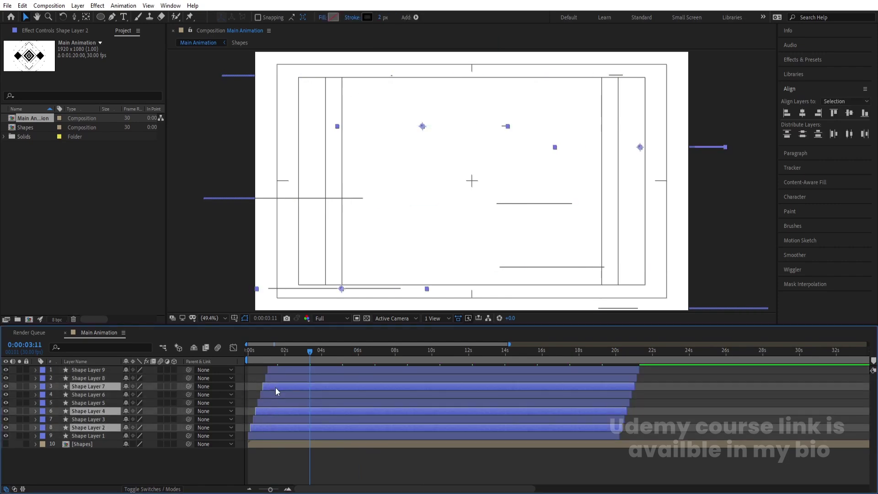
left_click(284, 371, "ctrl")
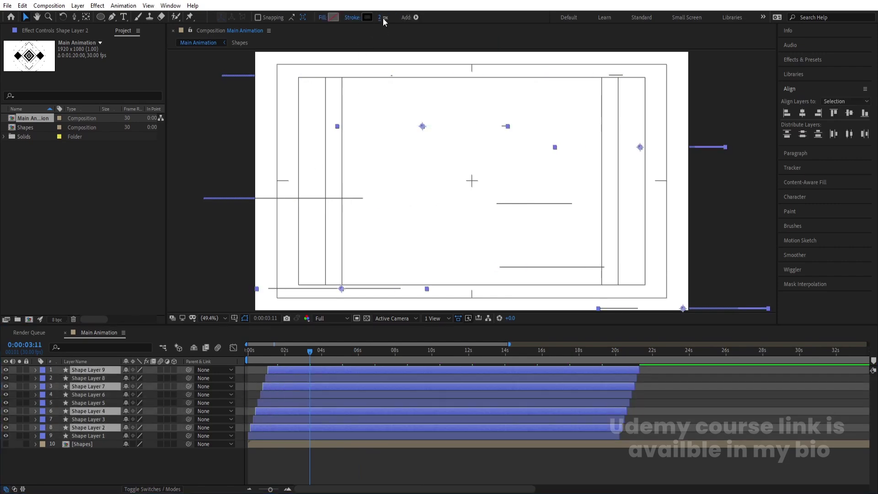
left_click_drag(383, 17, 398, 18)
key("space")
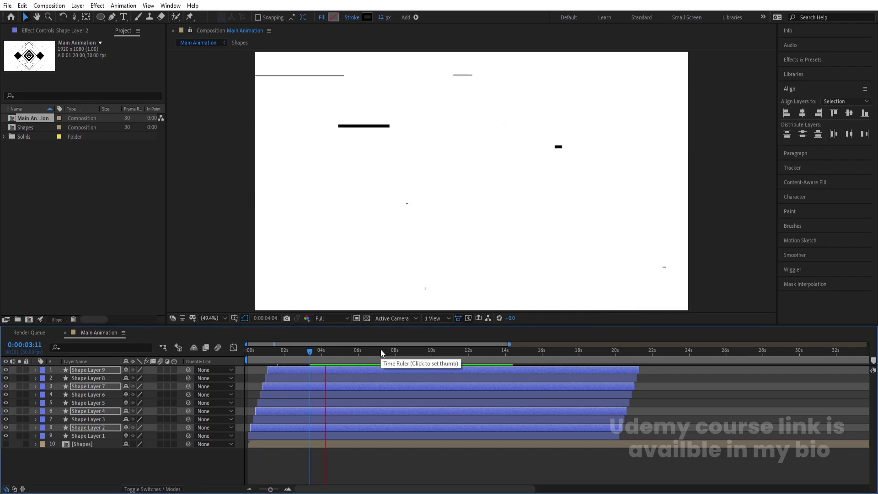
key("space")
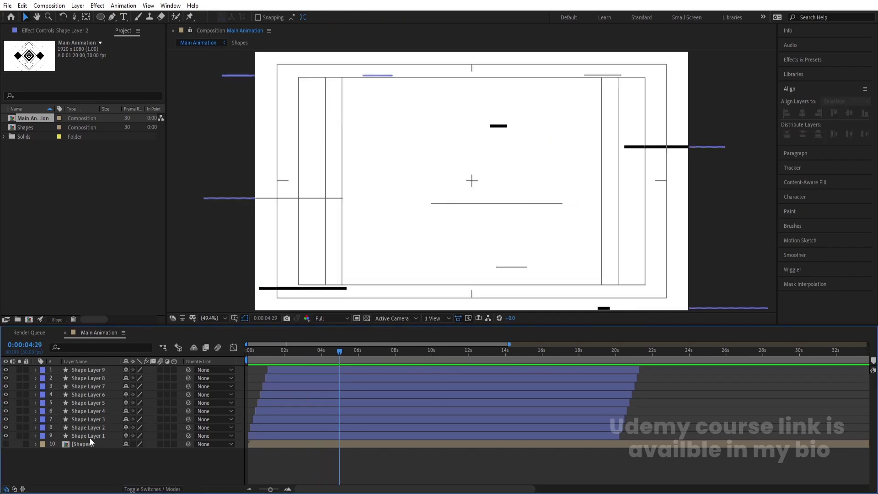
Pre-compose all nine line layers, Shape Layers 1 to 9, into a composition named Strokes
left_click(89, 435)
left_click(87, 371, "shift")
key("ctrl+shift+c")
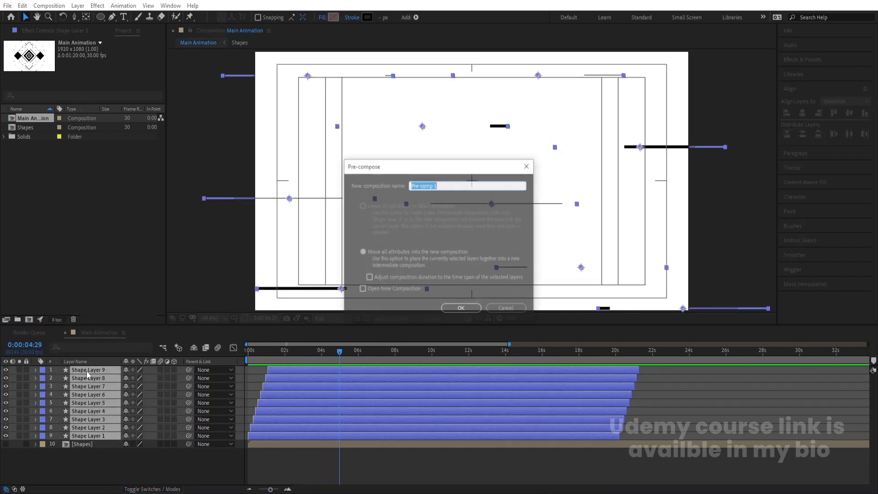
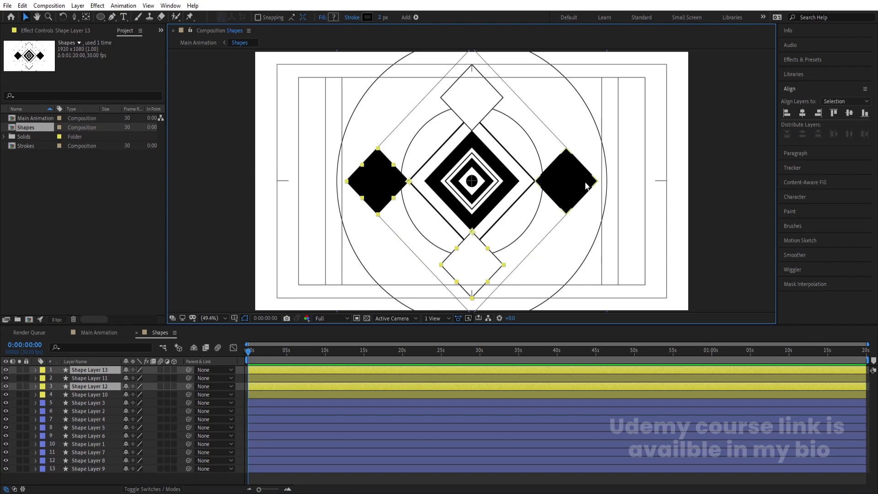
Try keyframing the four small outer diamonds' Position and Scale at 0:00:00:00, with further Scale keyframes at 0:00:02:00
left_click(462, 94, "shift")
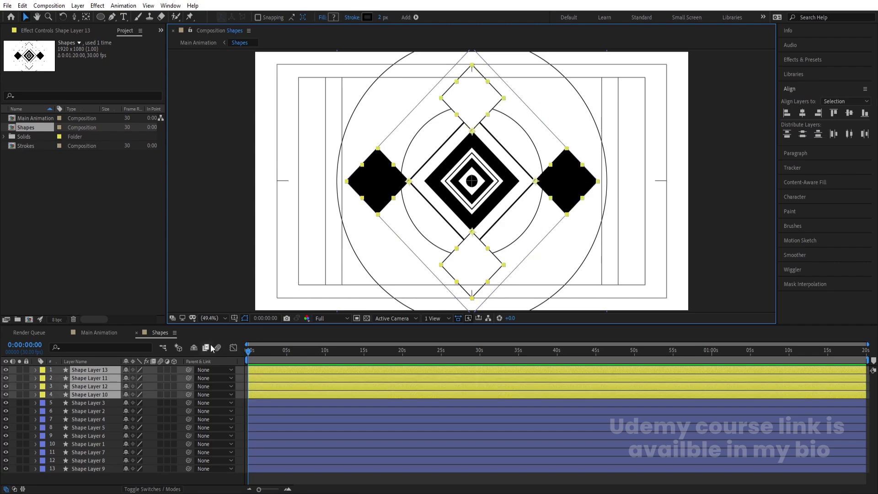
key("p")
left_click(58, 379)
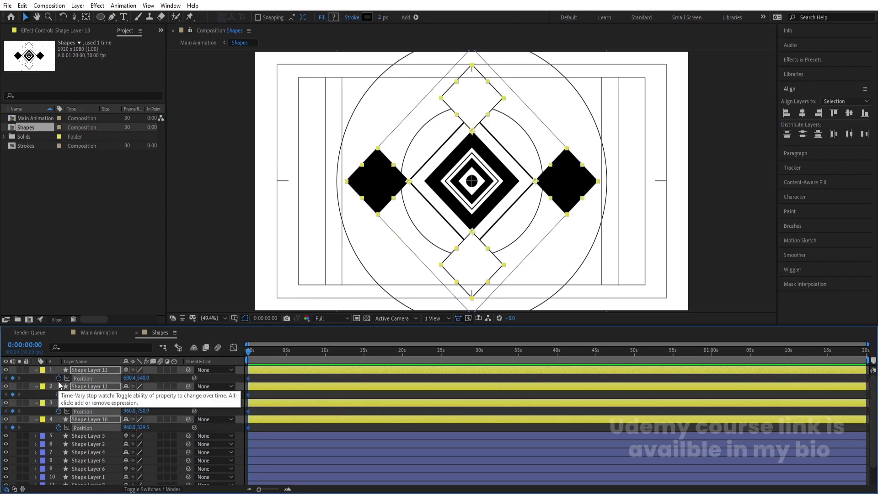
key("s")
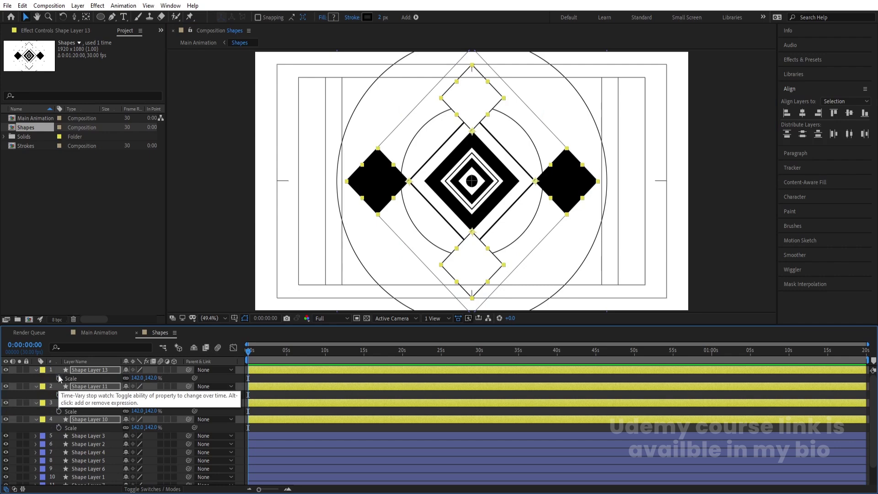
left_click(58, 378)
key("equal")
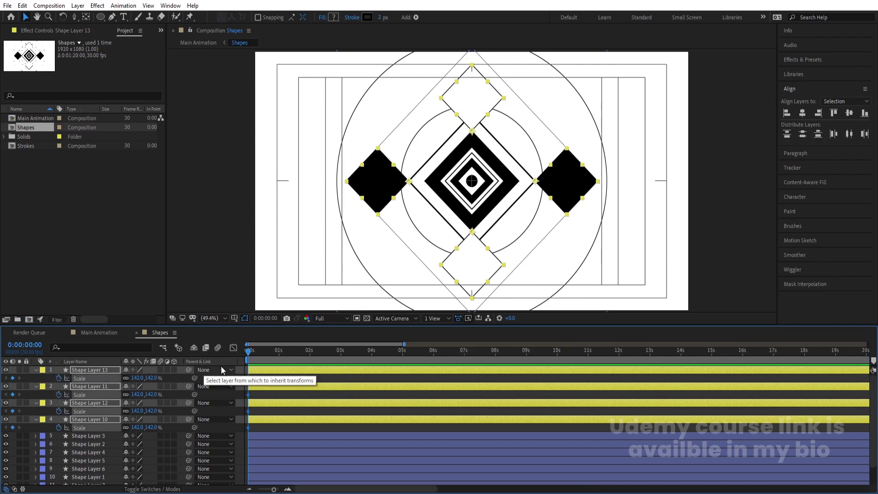
key("equal")
left_click(372, 361)
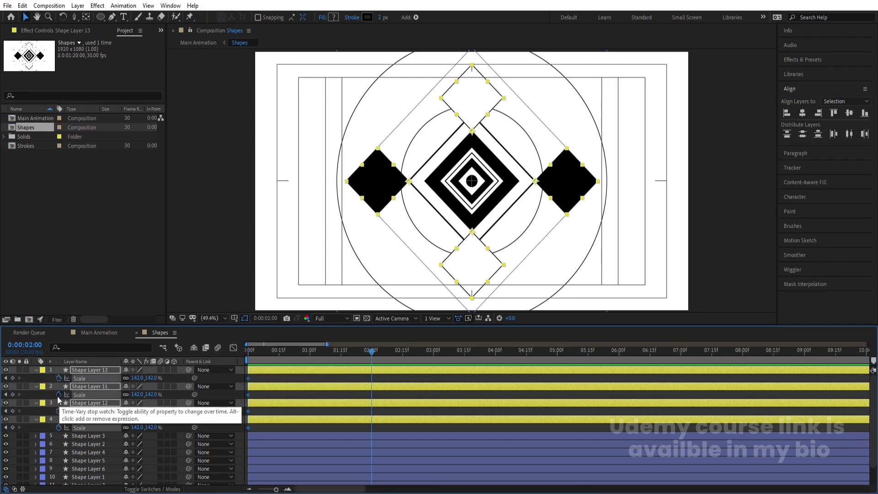
left_click(13, 378)
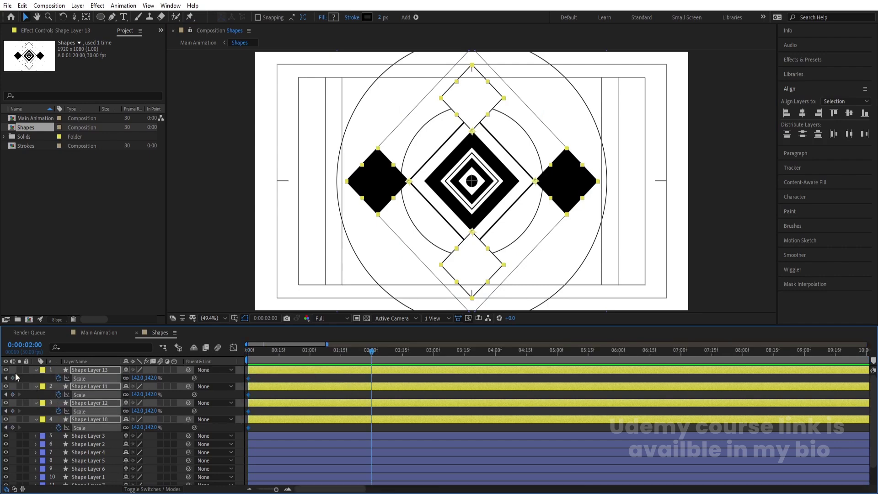
Try aligning the four small diamonds to their shared horizontal and vertical center at 0:00:00:00
left_click(249, 361)
left_click(802, 114)
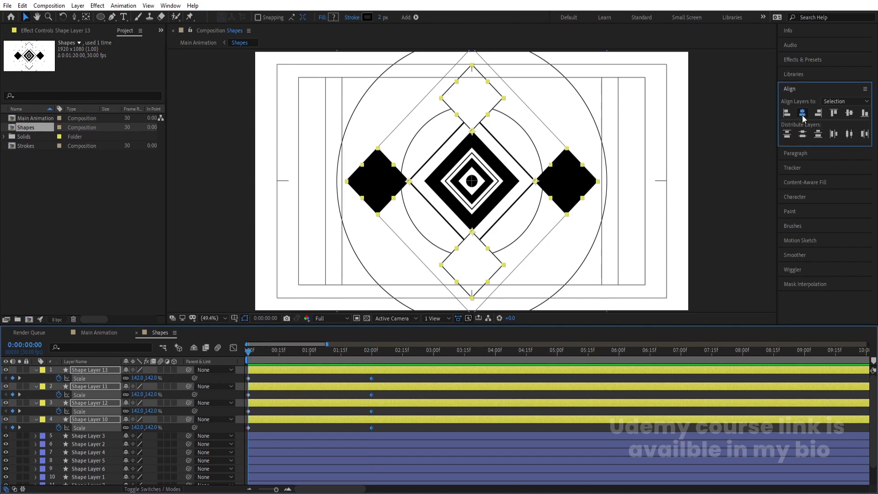
left_click(849, 113)
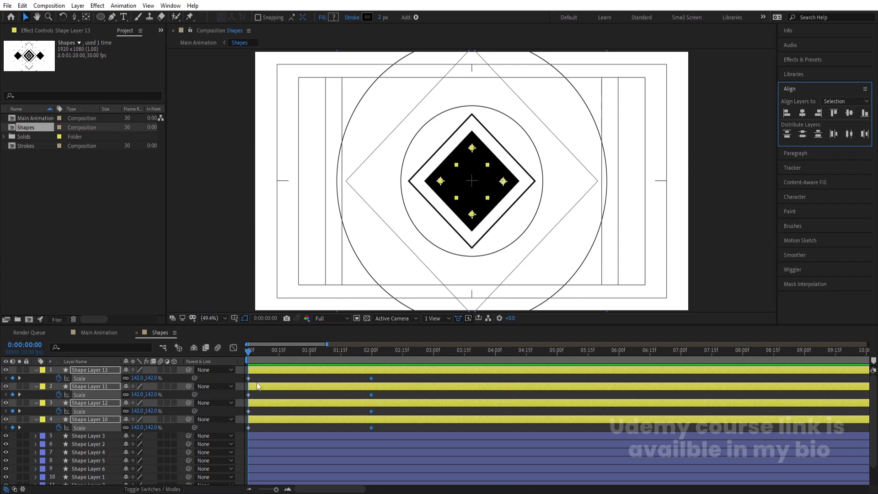
Undo the alignment and the Position and Scale keyframes on the four small diamonds
left_click(314, 382)
key("k")
key("ctrl+z")
key("Home")
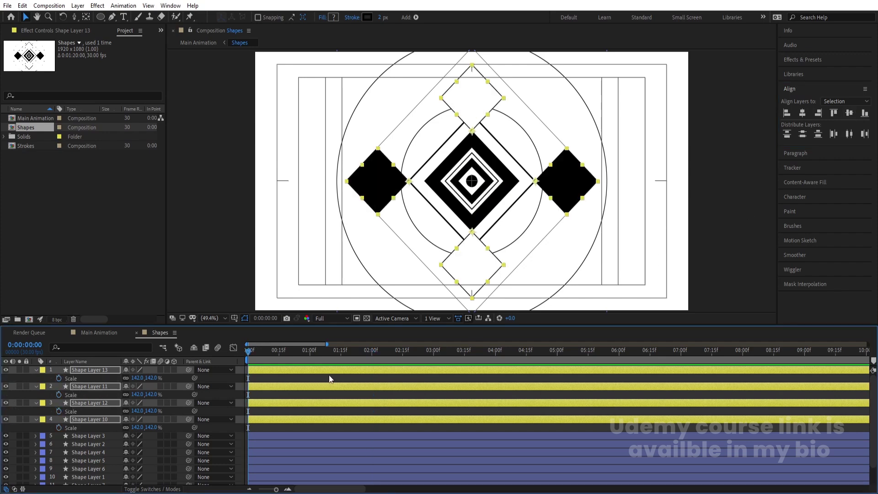
key("p")
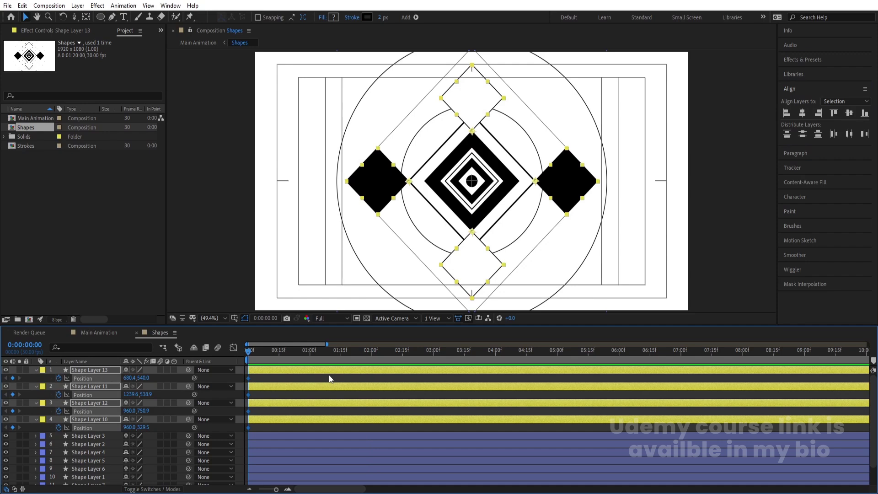
key("ctrl+z")
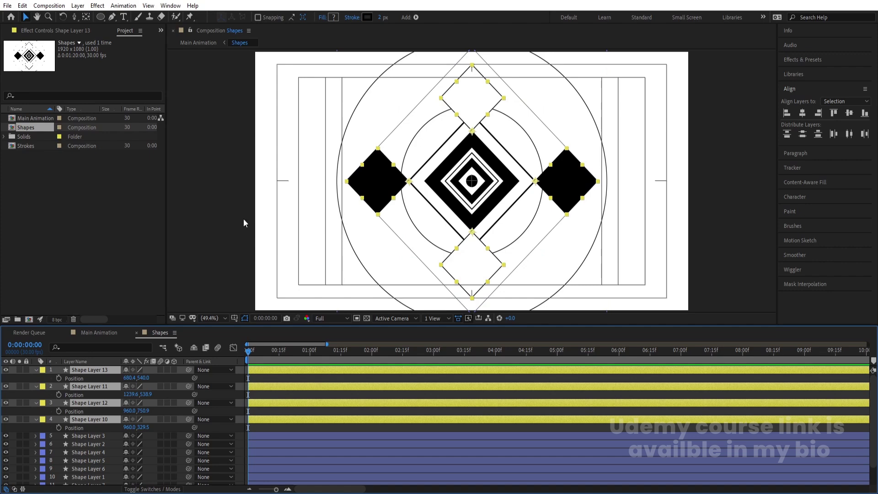
Center the anchor points of the four small outer diamonds and add Position and Scale keyframes at 0:00:00:00
key("ctrl+alt+Home")
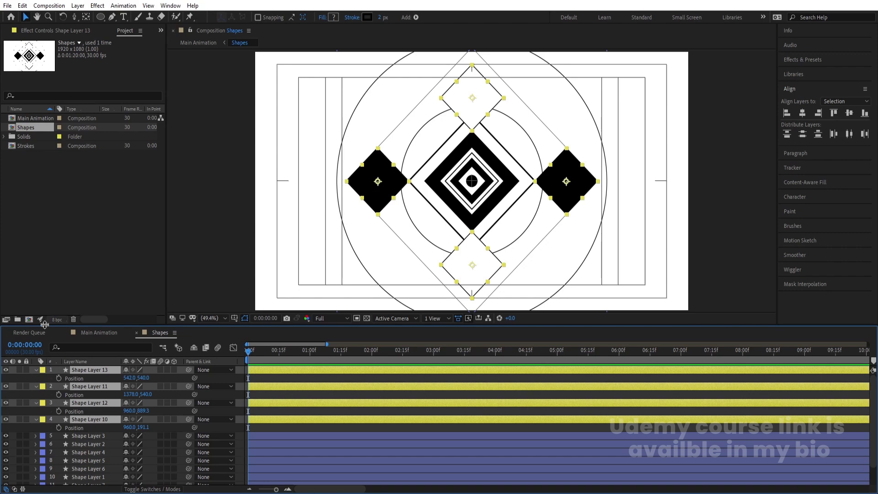
left_click(59, 378)
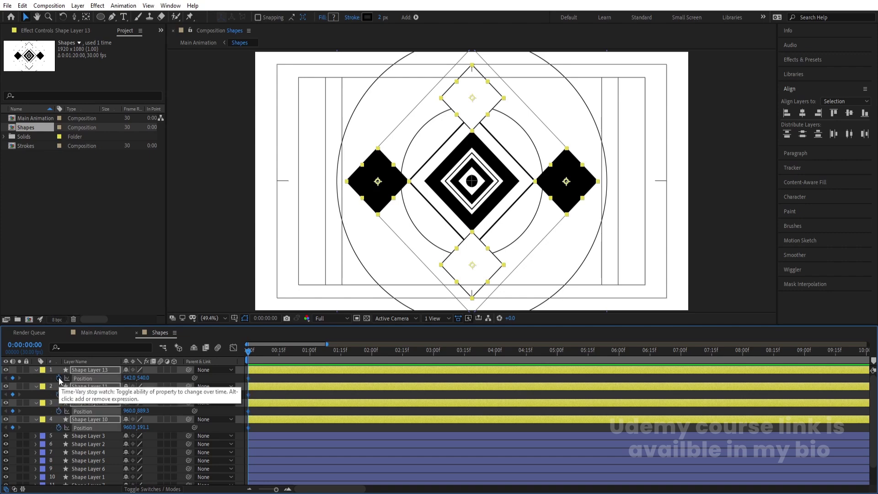
key("s")
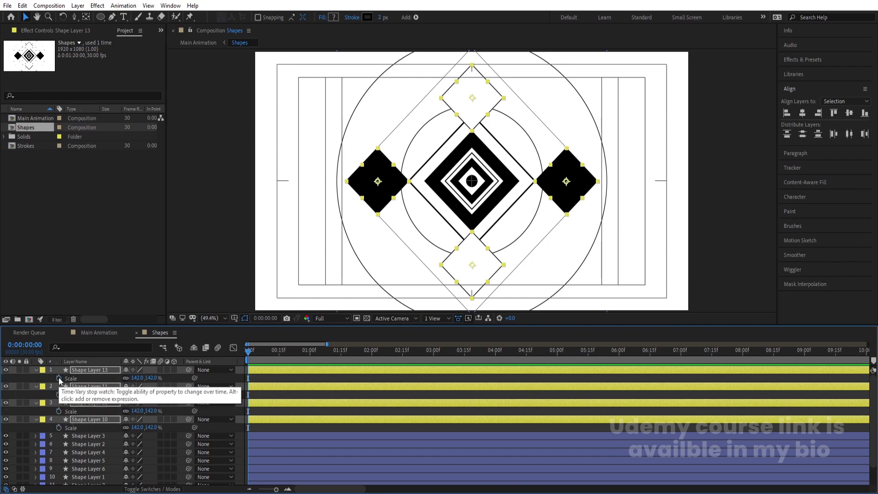
left_click(59, 378)
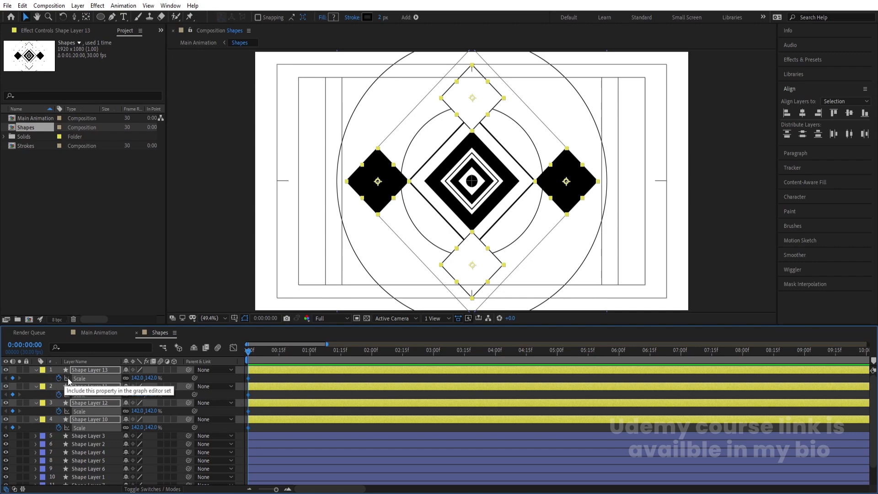
key("u")
Add Position and Scale keyframes at 0:00:02:00 to Shape Layers 10 to 13, keeping their current values
left_click(371, 349)
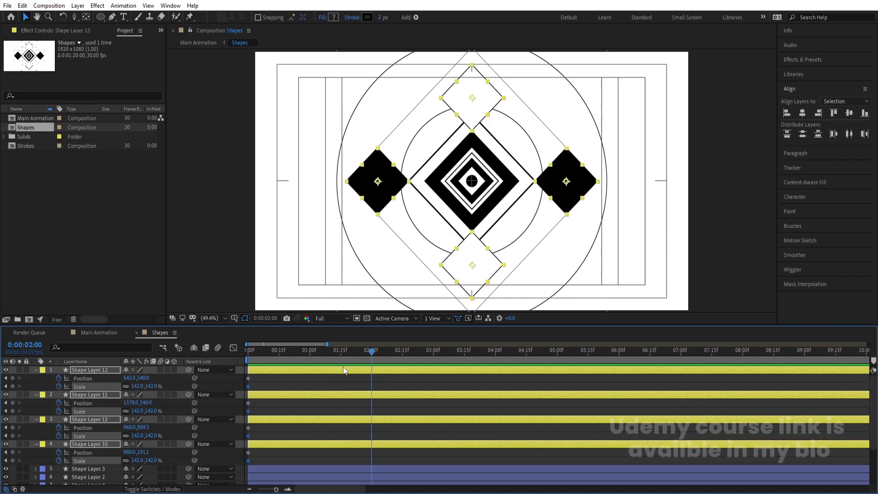
left_click(13, 379)
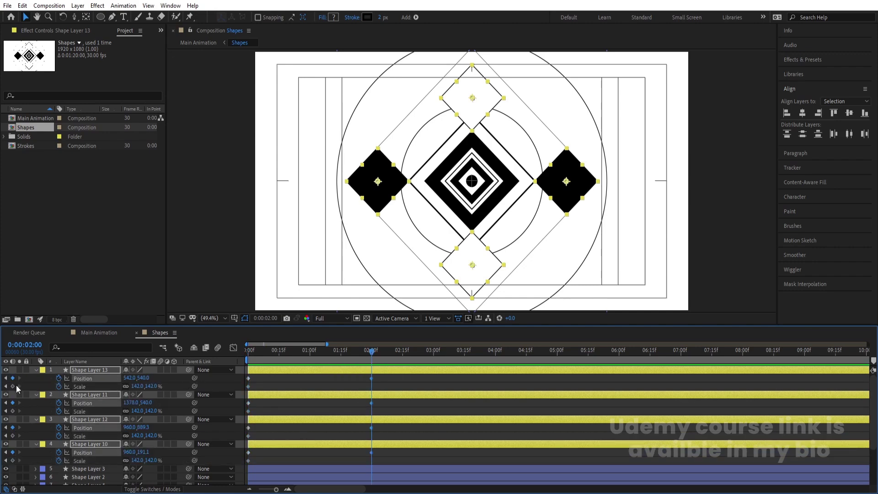
key("F2")
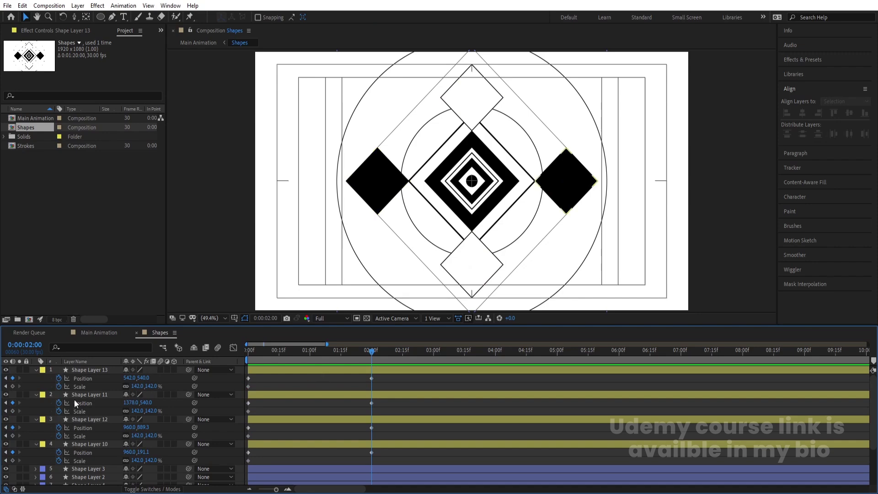
left_click(13, 387)
left_click(12, 411)
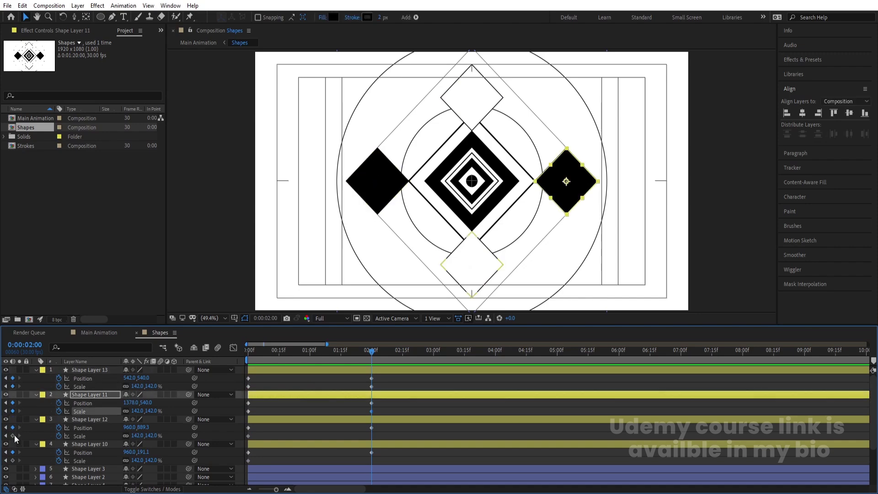
left_click(12, 435)
key("F2")
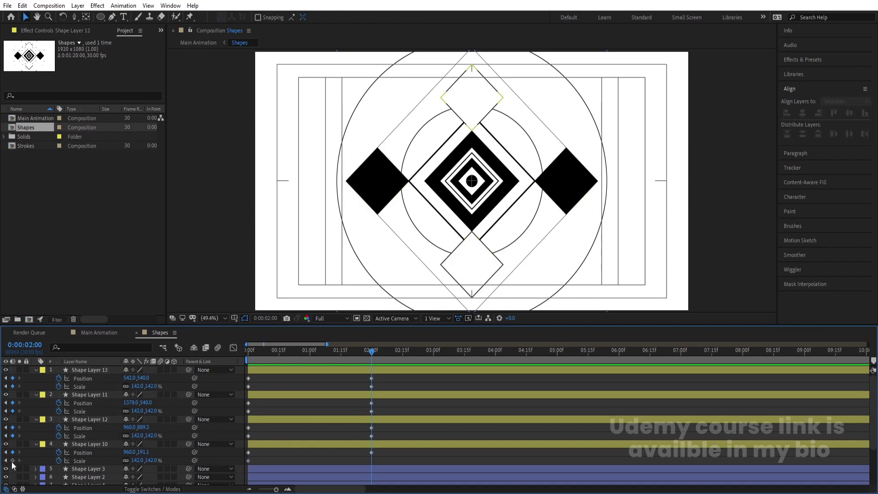
left_click(12, 461)
key("F2")
Align Shape Layers 10 to 13 horizontally and vertically at the pattern's center at 0:00:00:00
left_click(285, 444)
left_click(275, 370, "shift")
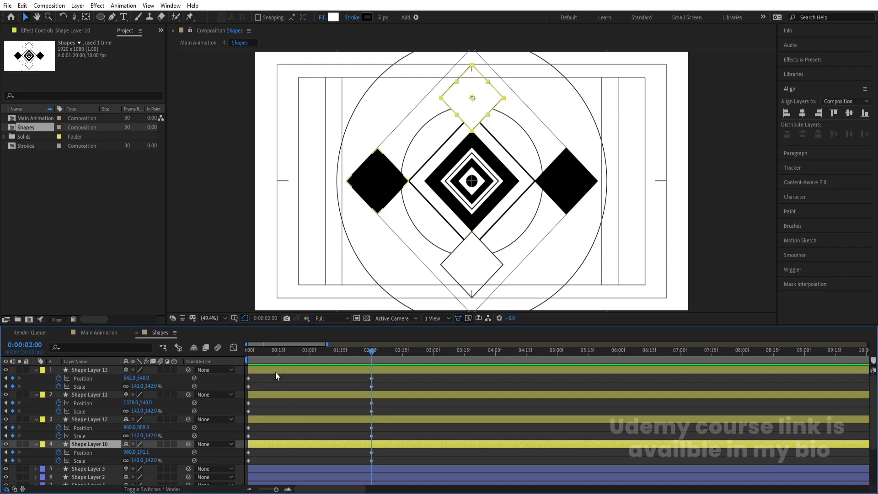
key("Home")
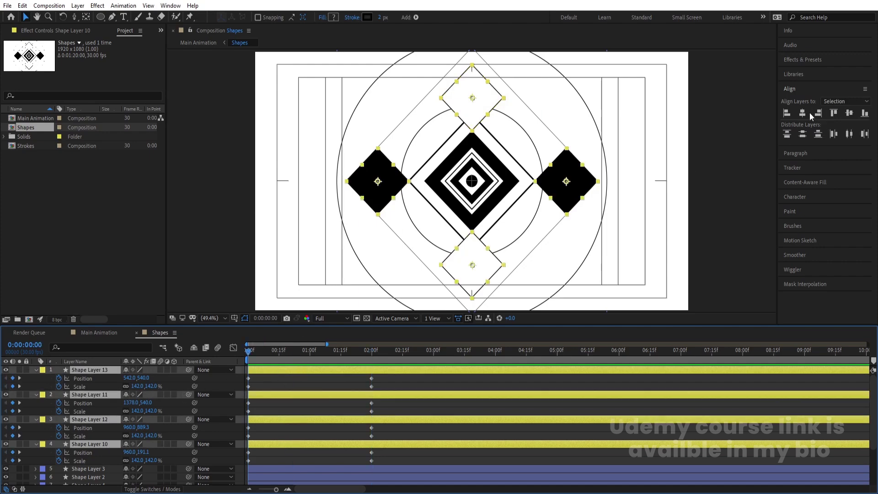
left_click(802, 113)
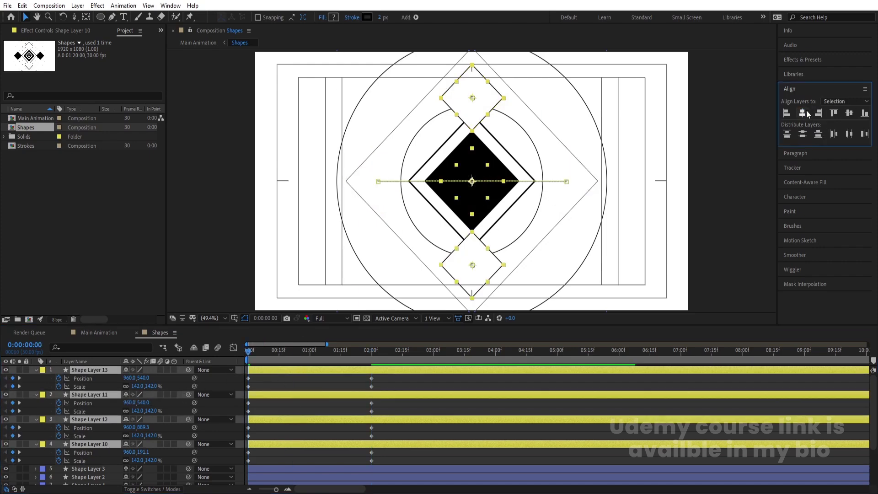
left_click(849, 113)
Set the scale of Shape Layers 10 to 13 to 0% at 0:00:00:00 and preview them soloed
left_click(137, 387)
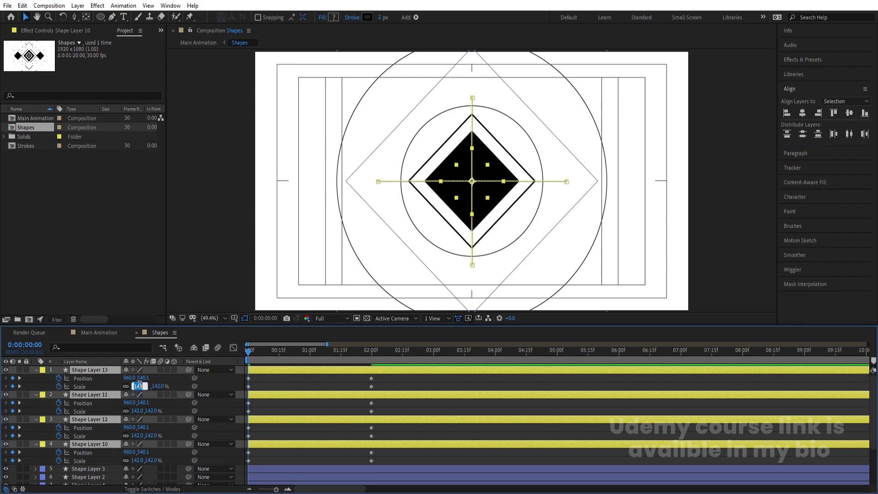
type("0")
key("Return")
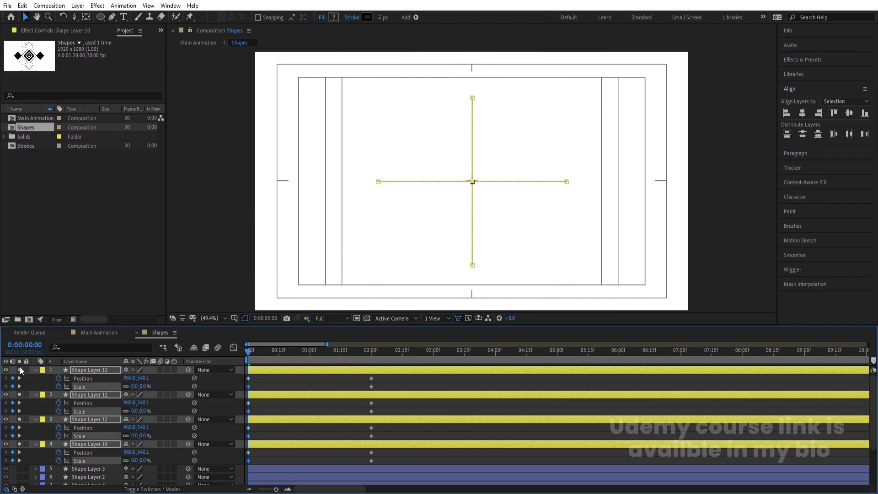
key("space")
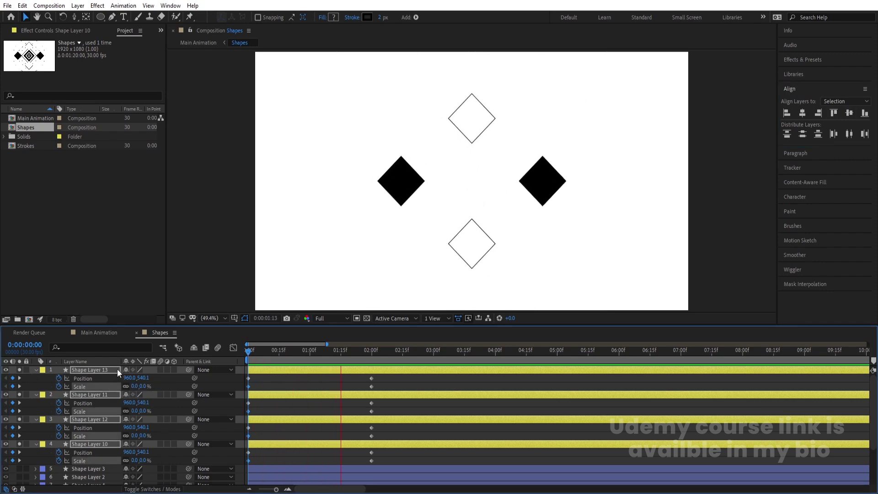
Apply Easy Ease to the four diamonds' Position and Scale keyframes and shape their speed graph for a fast start and slow finish
left_click_drag(388, 465, 173, 366)
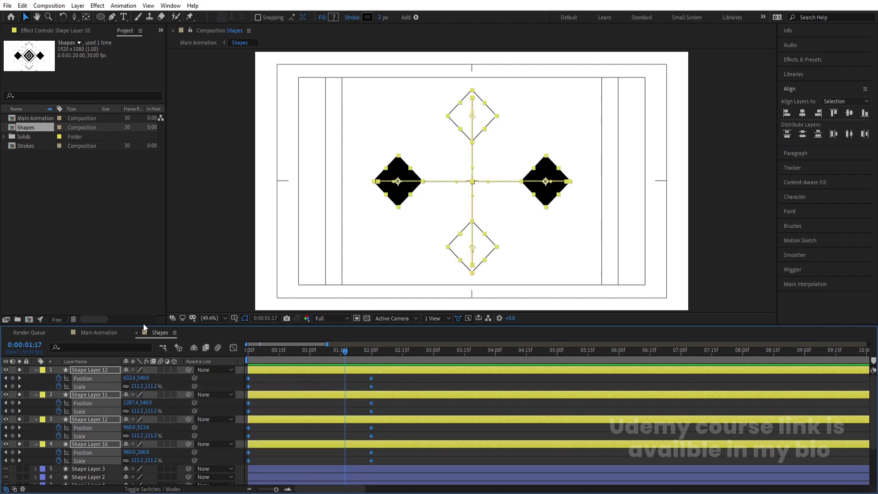
key("F9")
left_click(233, 348)
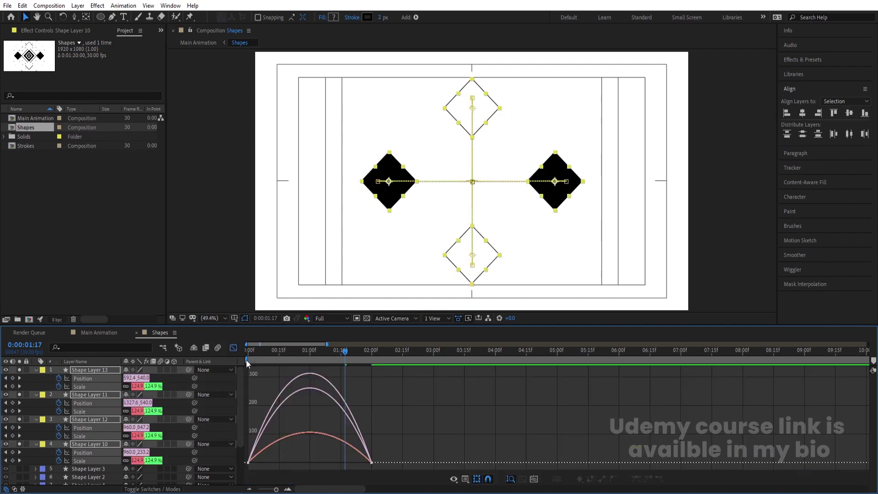
mouse_move(430, 404)
left_mouse_down()
mouse_move(345, 481)
mouse_move(350, 460)
mouse_move(244, 448)
mouse_move(267, 459)
mouse_move(255, 459)
left_mouse_up()
key("Home")
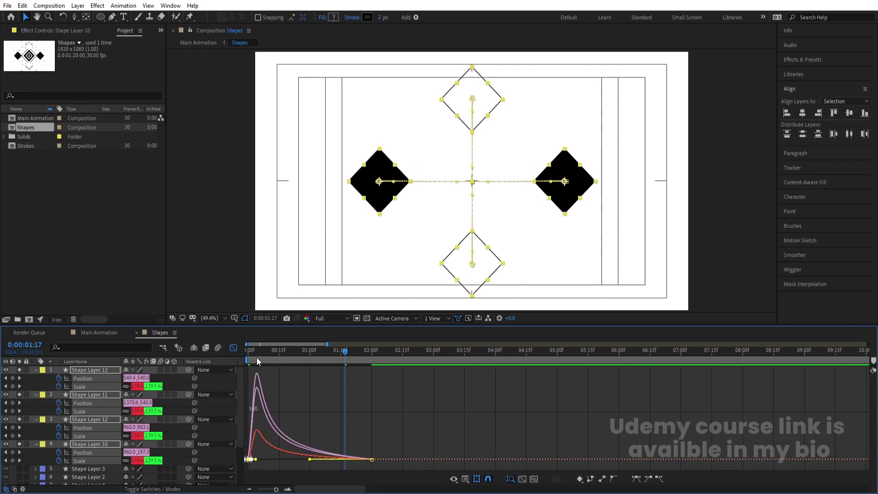
Preview the four soloed diamonds' eased animation, and take Shape Layers 10 to 13 out of solo with their properties collapsed
left_click(233, 350)
key("space")
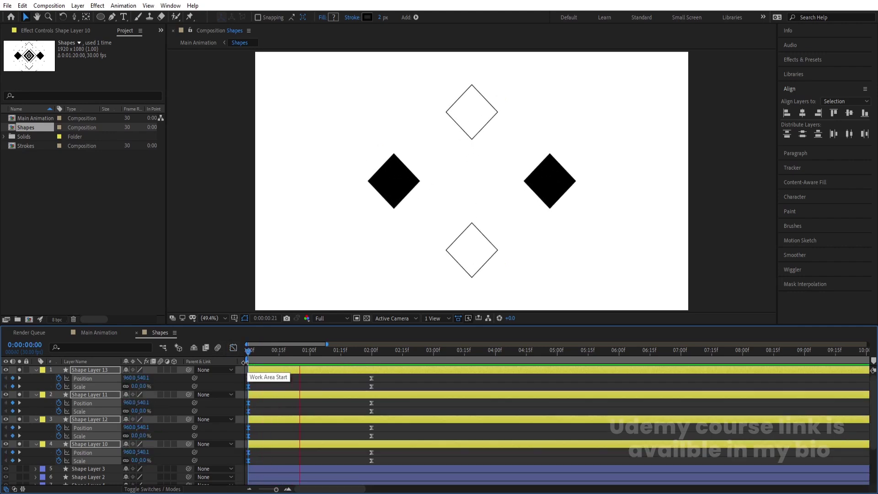
key("space")
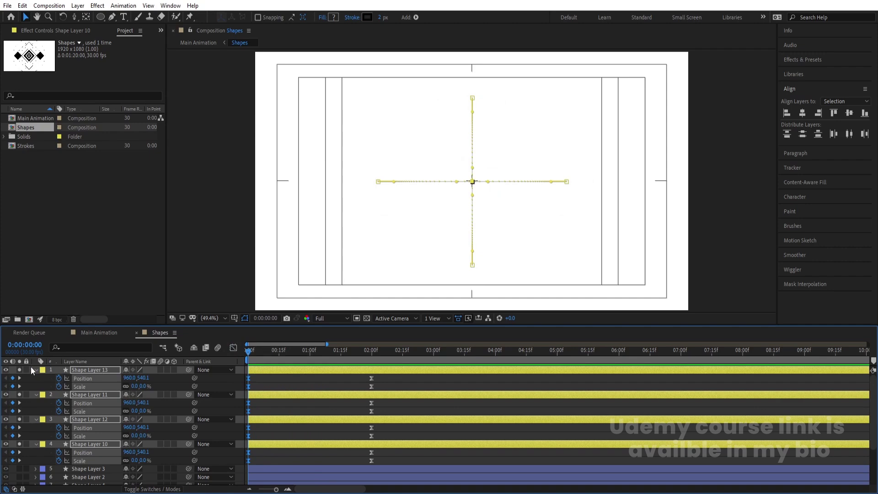
left_click(21, 368)
left_click(352, 268)
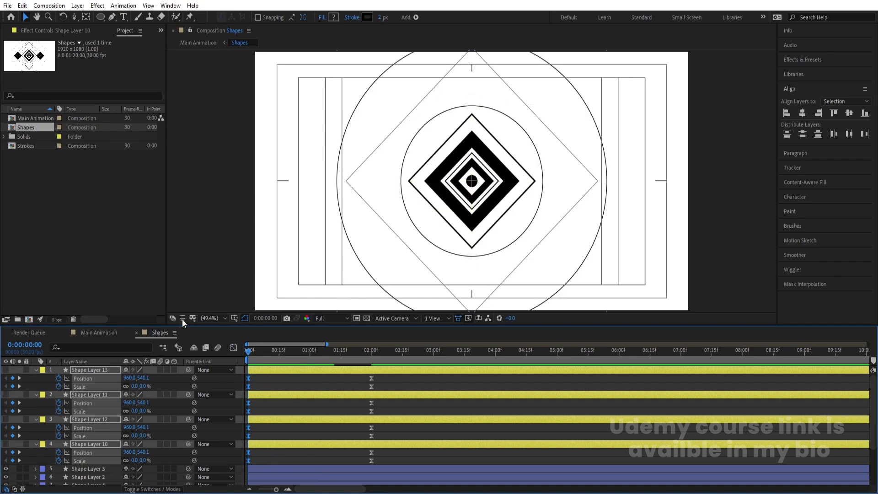
left_click(273, 405)
key("u")
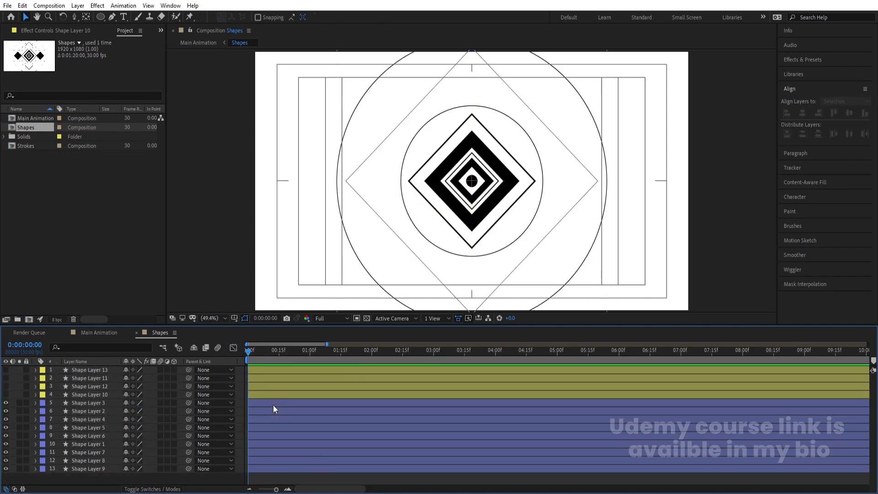
Add Scale keyframes to Shape Layers 1 to 9 at 0:00:00:00 and 0:00:02:00, keeping their current values
left_click(76, 468)
left_click(80, 403, "shift")
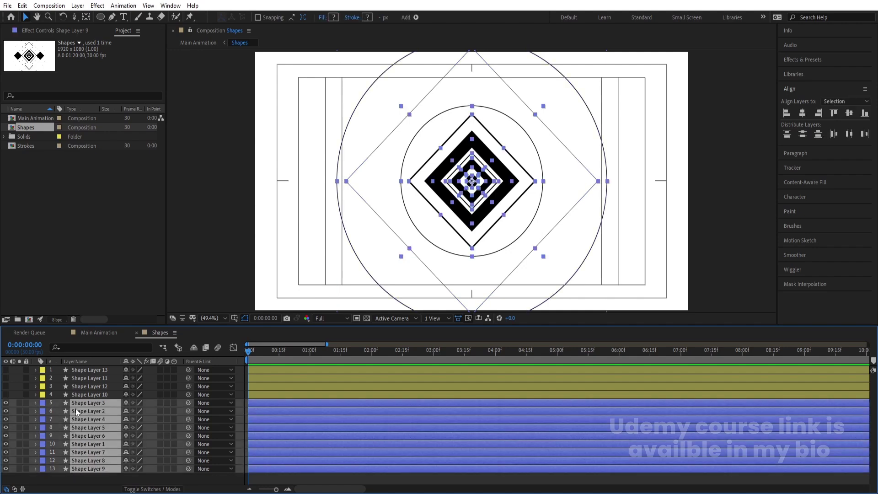
key("s")
scroll(76, 408, "down", 3)
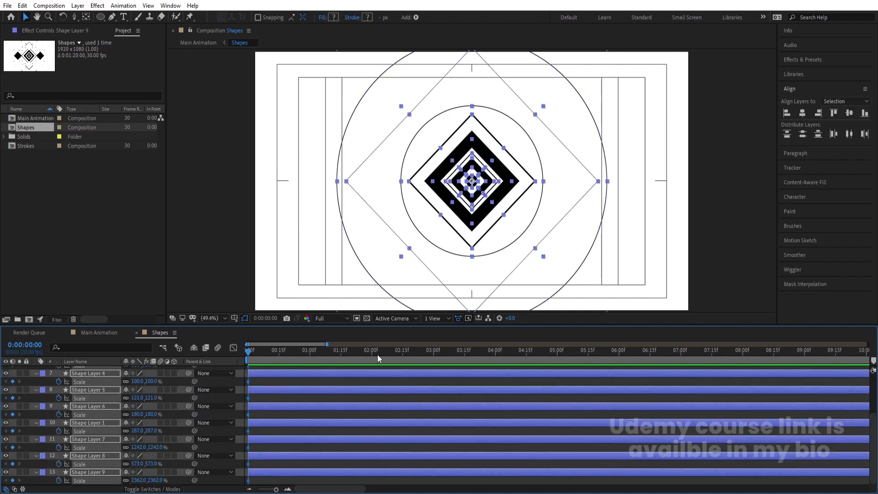
left_click(371, 349)
left_click(13, 382)
Set the scale of Shape Layers 1 to 9 to 0% at 0:00:00:00
key("Home")
left_click(138, 382)
type("0")
key("Return")
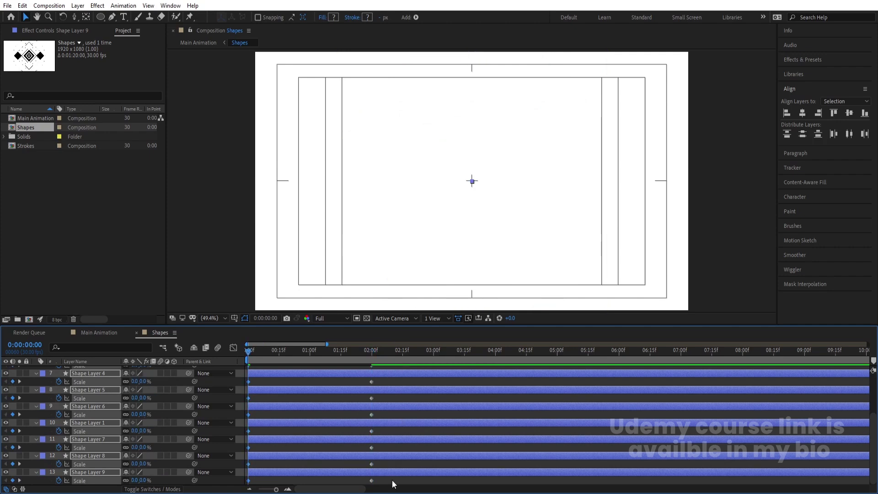
Apply Easy Ease to the Scale keyframes of Shape Layers 1 to 9 and shape their speed graph for a fast start and slow finish
scroll(259, 399, "up", 3)
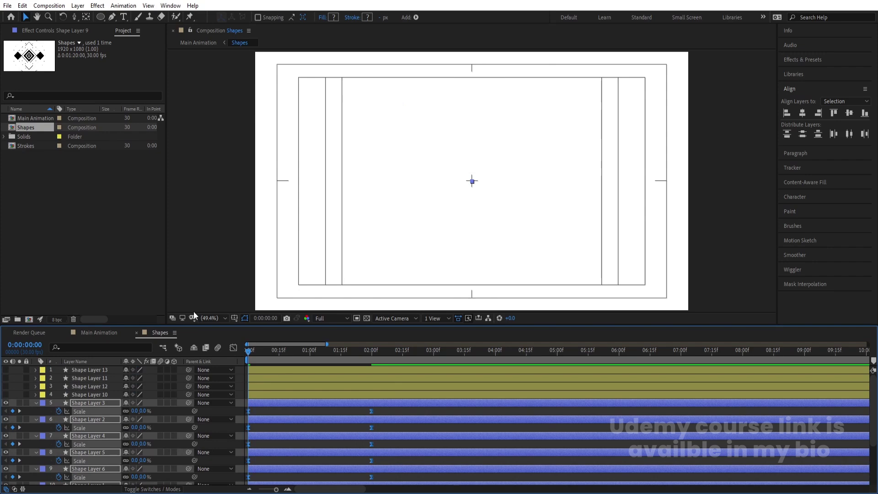
left_click(233, 348)
left_click_drag(457, 384, 315, 492)
left_click_drag(348, 461, 268, 462)
left_click_drag(366, 385, 259, 459)
key("space")
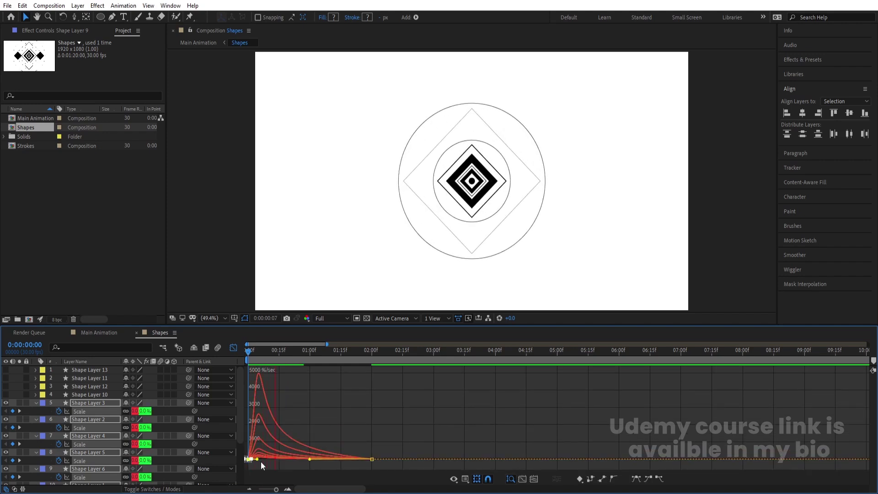
left_click(234, 347)
key("space")
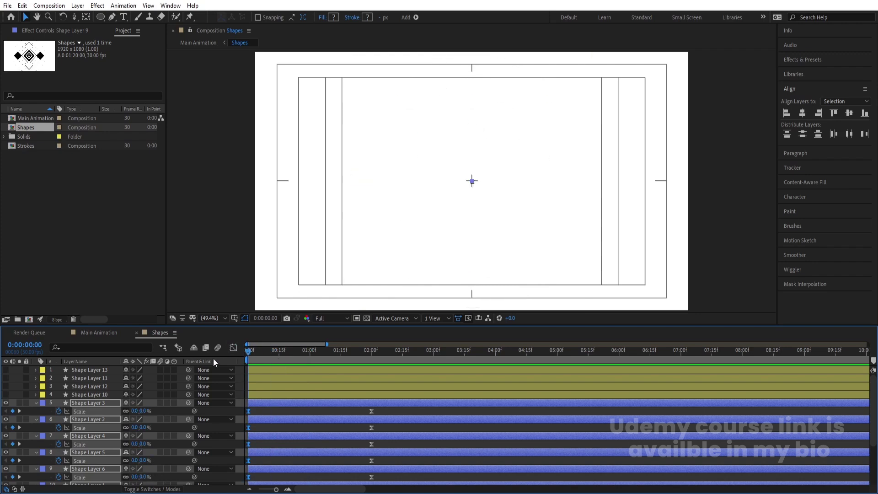
key("F2")
key("u")
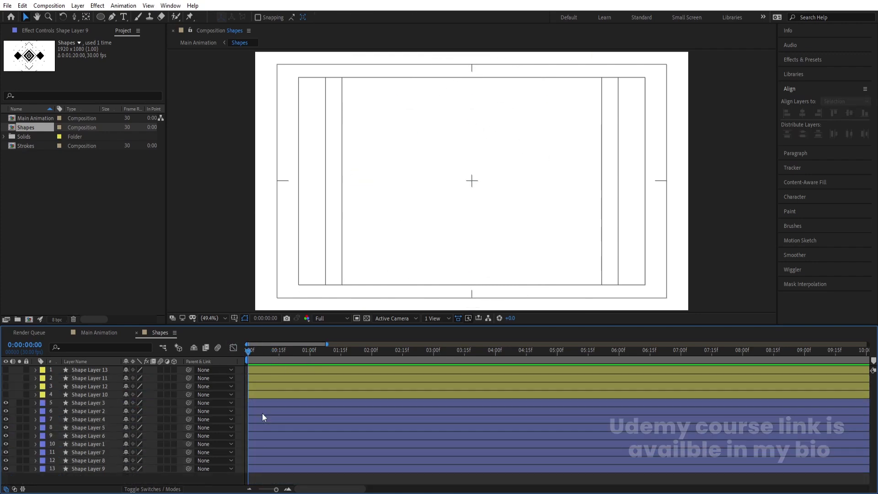
Move the start of Shape Layer 8 to 0:00:00:02 and of Shape Layer 7 to 0:00:00:04
key("equal")
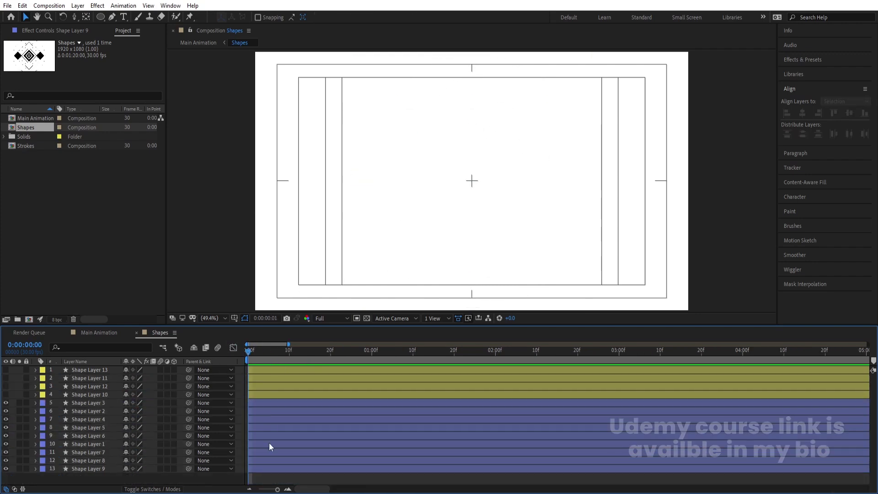
key("Page_Down")
key("Page_Down")
left_click(257, 461)
key("bracketleft")
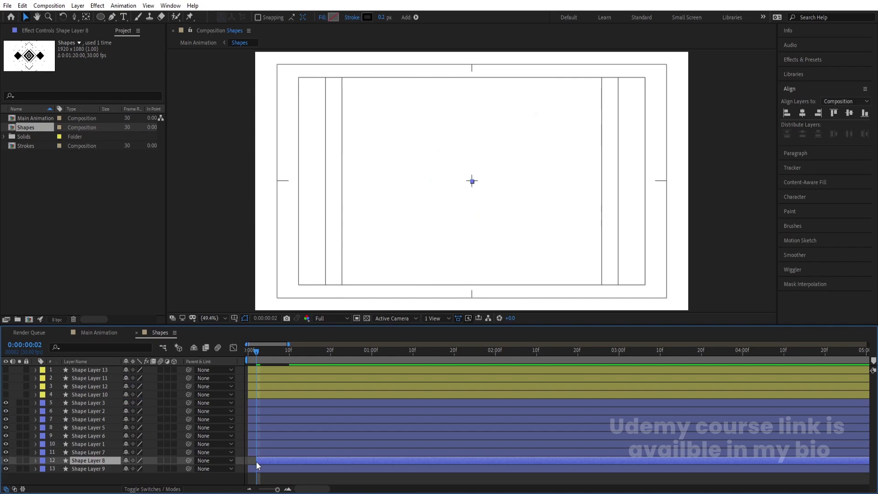
key("Page_Down")
key("Page_Down")
left_click(262, 453)
key("bracketleft")
Stagger Shape Layers 1, 6 and 5 two frames apart, starting them at 0:00:00:06, 0:00:00:08 and 0:00:00:10
key("Page_Down")
key("Page_Down")
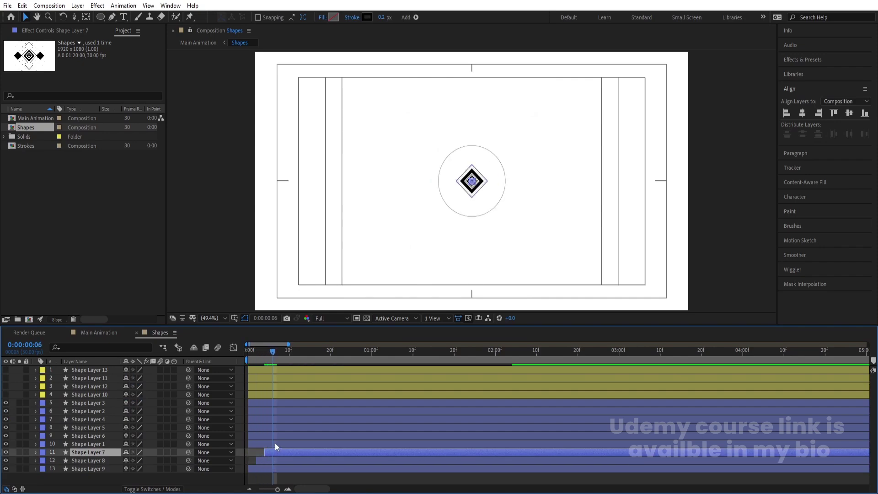
left_click(275, 443)
key("bracketleft")
key("Page_Down")
key("Page_Down")
left_click(276, 437)
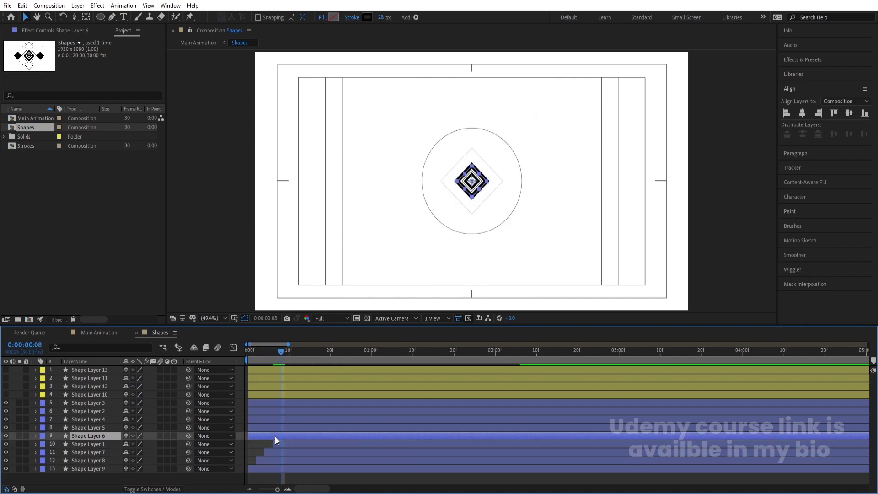
key("Page_Down")
key("Page_Down")
left_click(279, 429)
key("bracketleft")
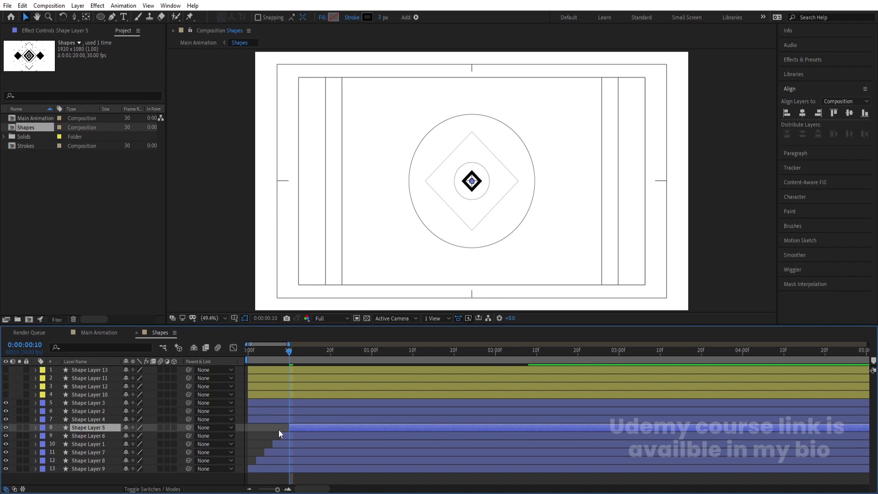
Stagger Shape Layers 4, 2 and 3 two frames apart, starting them at 0:00:00:12, 0:00:00:14 and 0:00:00:16
key("Page_Down")
key("Page_Down")
left_click(281, 422)
key("bracketleft")
key("Page_Down")
key("Page_Down")
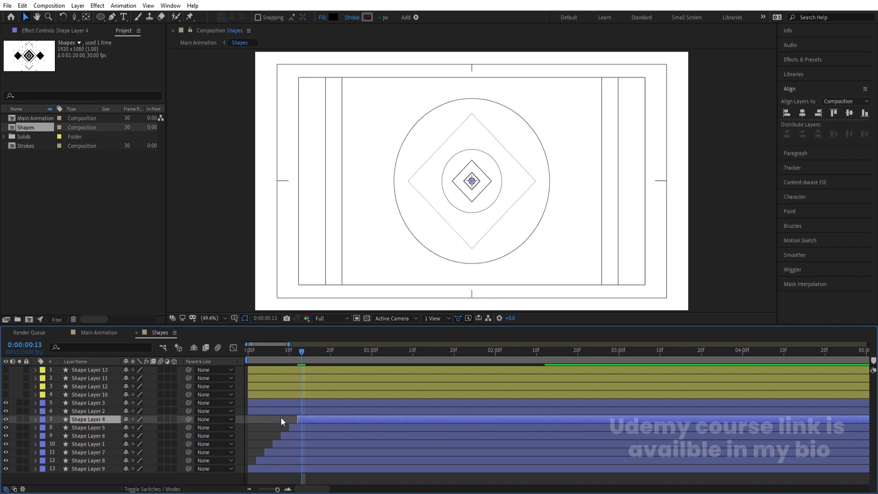
left_click(282, 411)
key("bracketleft")
key("Page_Down")
key("Page_Down")
left_click(289, 401)
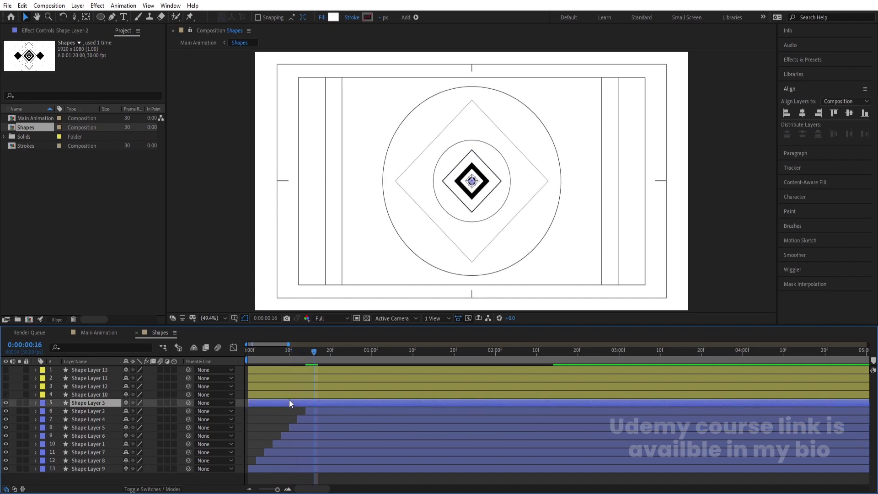
key("bracketleft")
Move the start of Shape Layer 10 to 0:00:00:18 and of Shape Layer 12 to 0:00:00:20
key("Page_Down")
key("Page_Down")
left_click(304, 397)
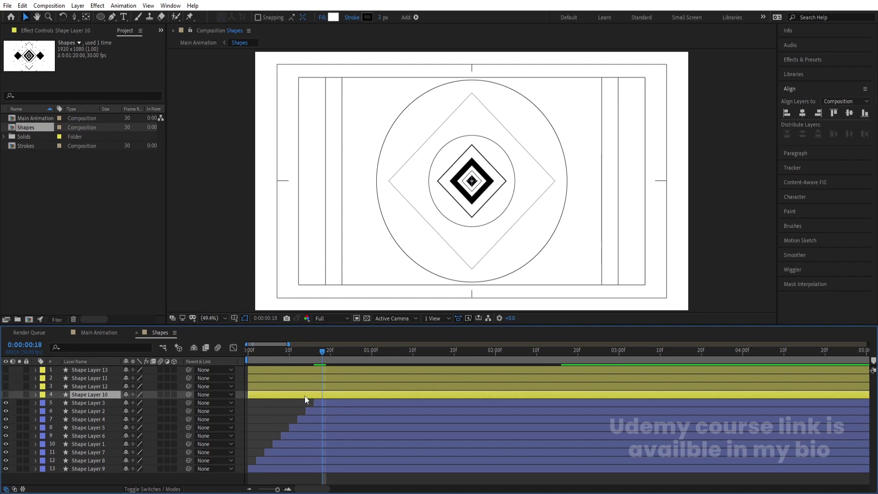
key("bracketleft")
key("Page_Down")
key("Page_Down")
left_click(304, 386)
key("bracketleft")
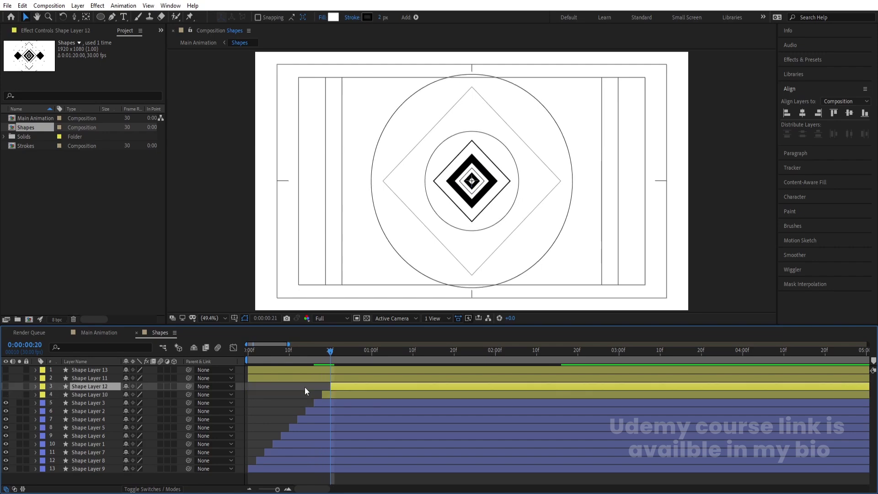
Move the start of Shape Layer 11 to 0:00:00:22 and of Shape Layer 13 to 0:00:00:24
key("Page_Down")
key("Page_Down")
left_click(309, 377)
key("bracketleft")
key("Page_Down")
key("Page_Down")
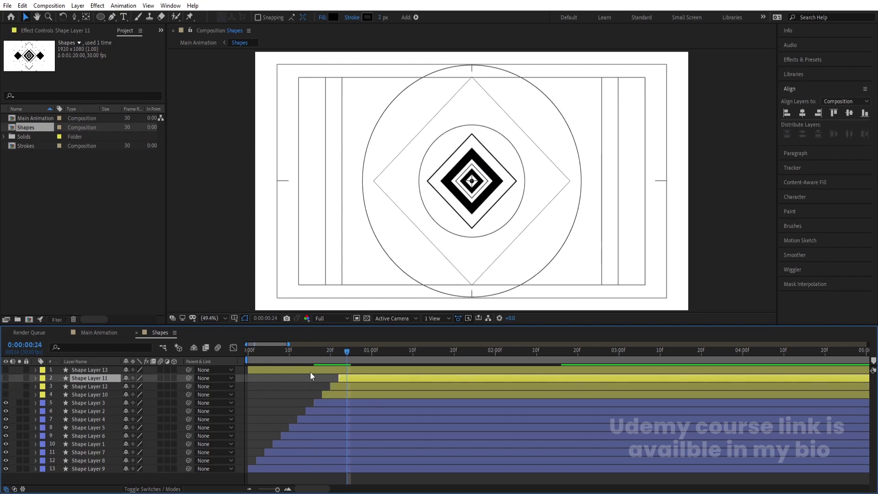
left_click(309, 369)
key("bracketleft")
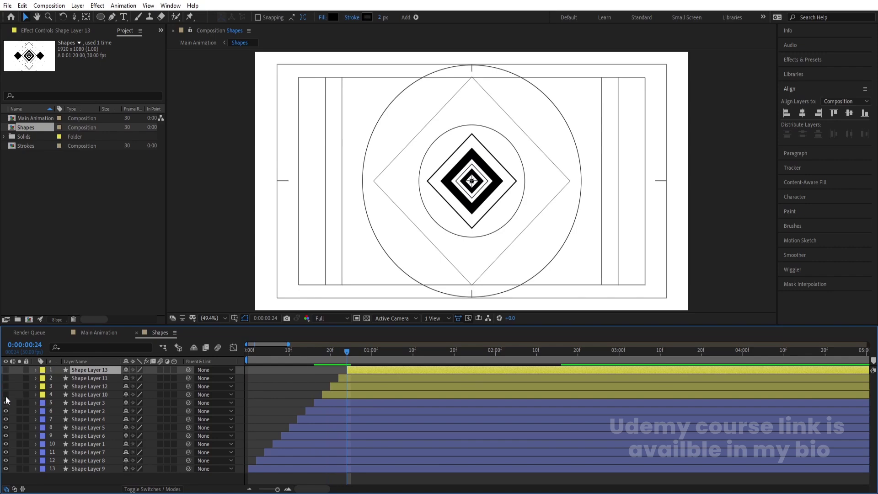
Make Shape Layers 10 to 13 visible and preview the staggered Shapes animation from 0:00:00:00
left_click_drag(4, 394, 7, 350)
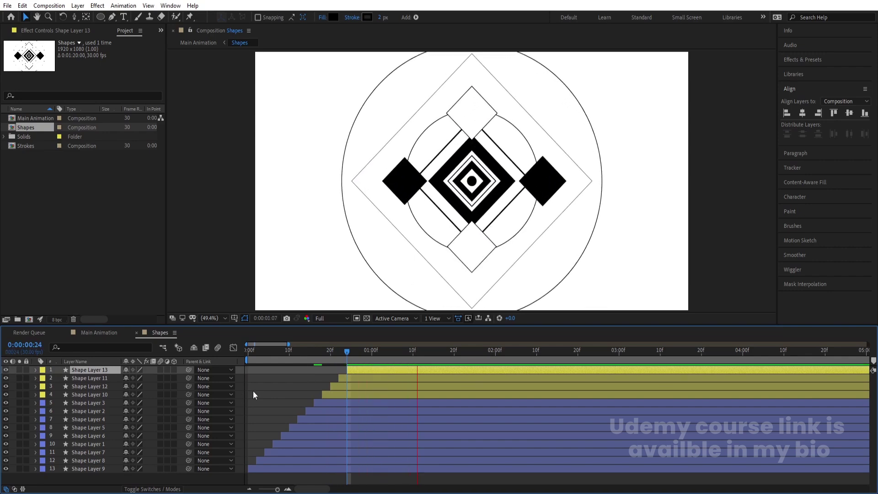
left_click_drag(261, 353, 224, 357)
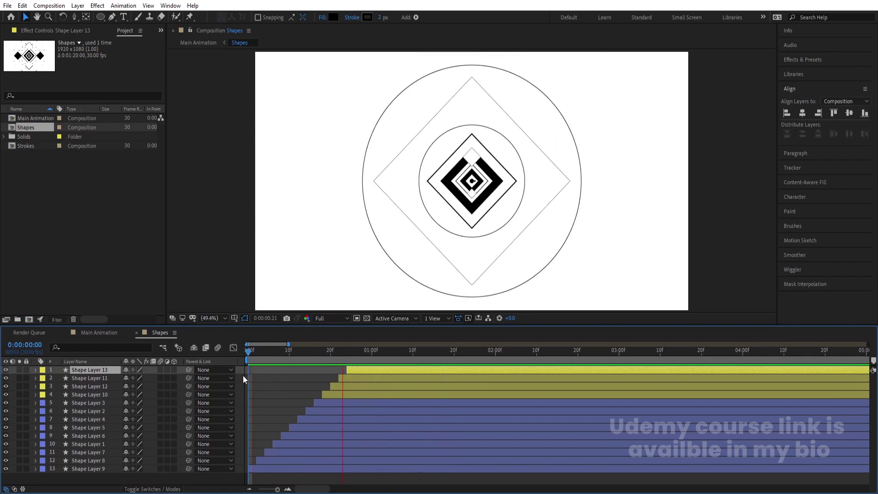
left_click(275, 351)
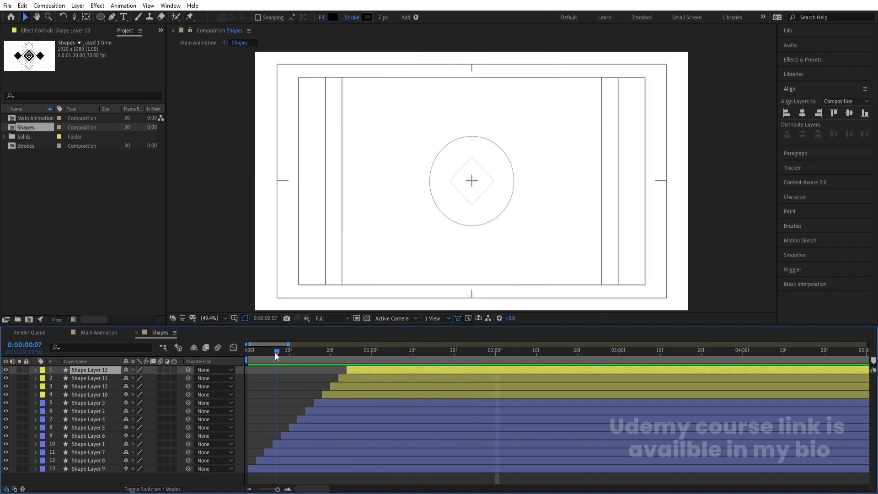
Preview the Main Animation composition and pre-compose its Shapes and Strokes layers as Base
left_click(115, 332)
key("space")
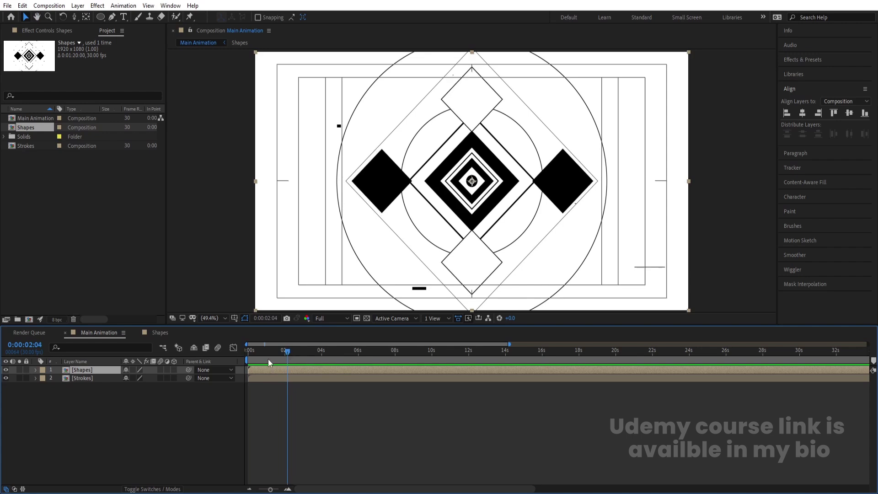
left_click_drag(100, 419, 67, 369)
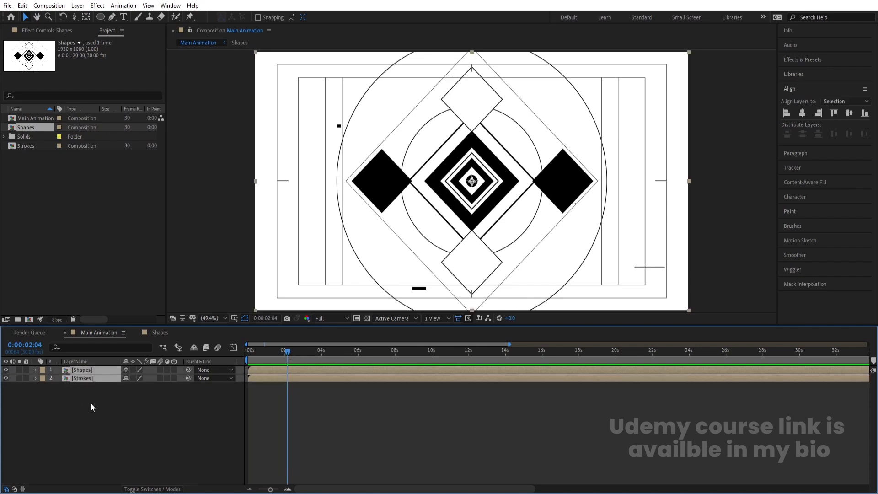
key("ctrl+shift+c")
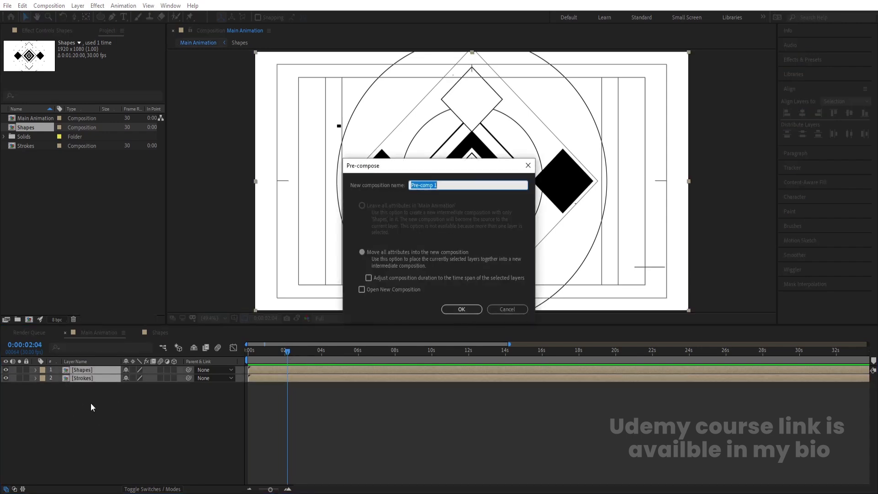
type("Base\\")
key("Return")
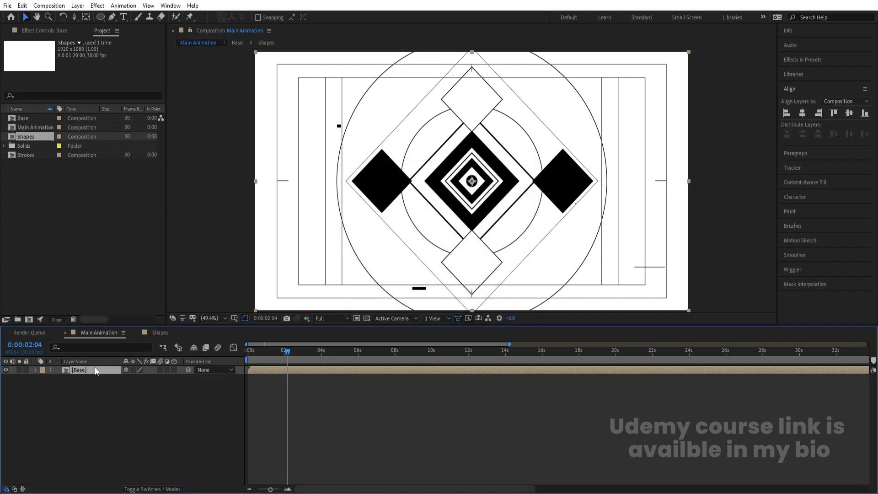
Find the Tint effect and apply it to the Base layer in Main Animation
left_click(800, 61)
left_click(811, 71)
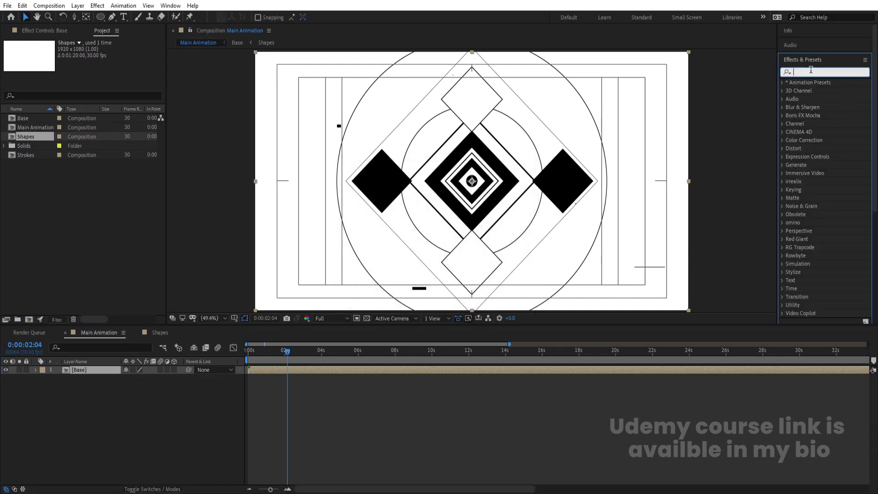
type("tint")
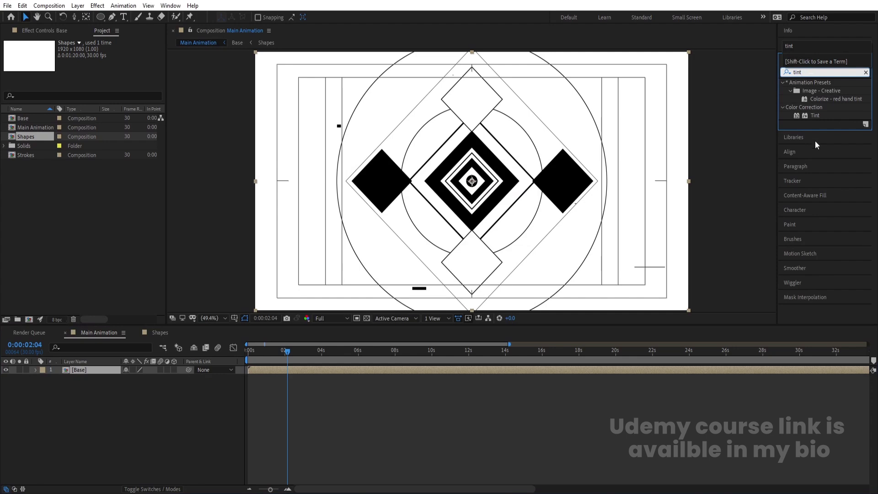
double_click(815, 115)
left_click(92, 412)
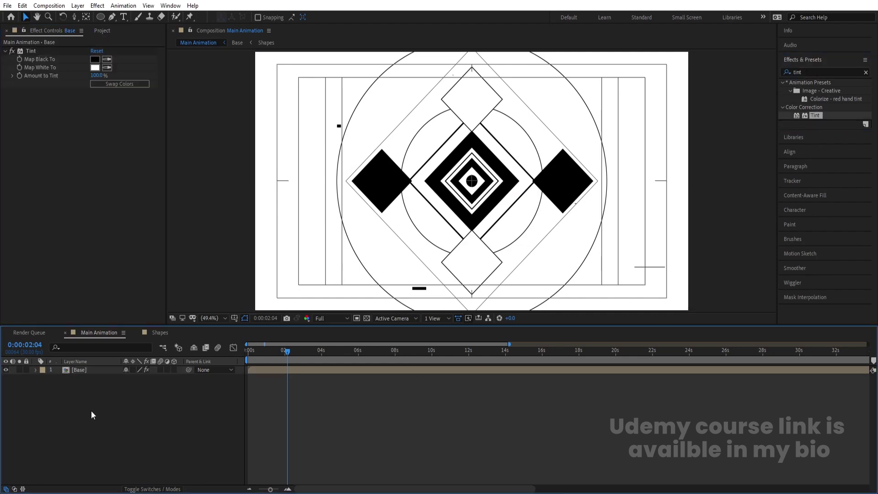
Draw a horizontal 12 px black line through the composition's center with the Pen tool, extending past both frame edges
left_click(112, 17)
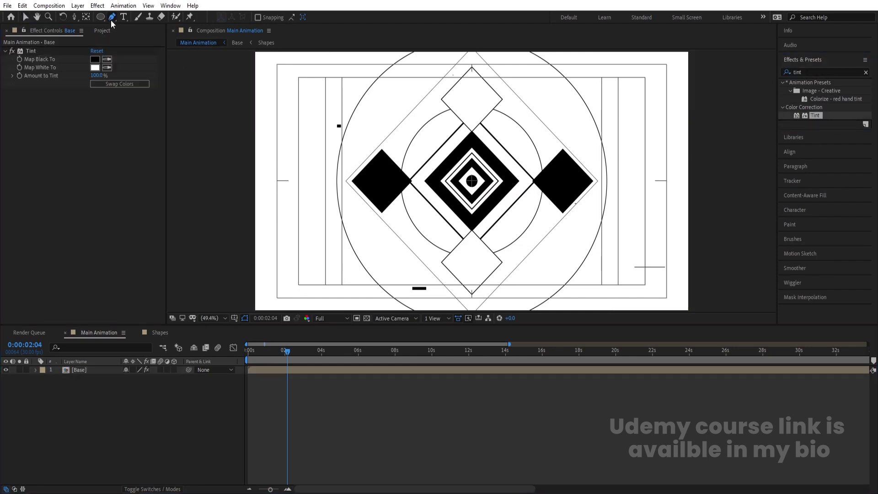
left_click(251, 181)
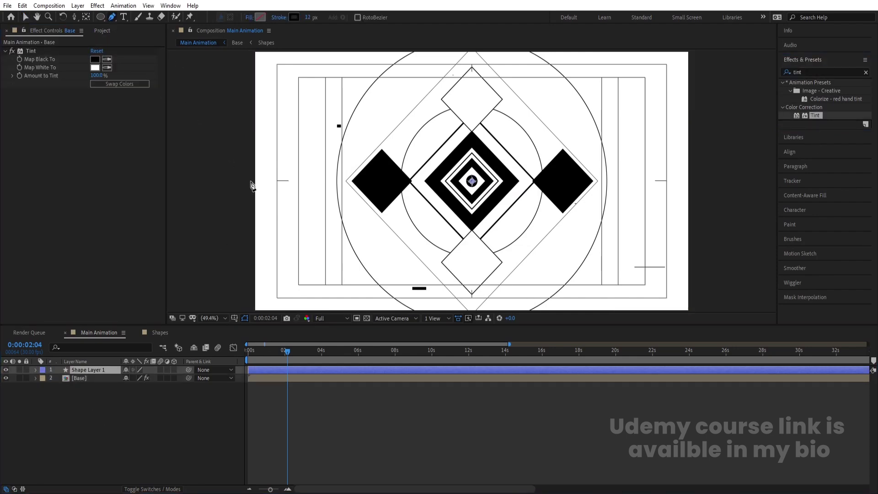
left_click(709, 181)
left_click(155, 411)
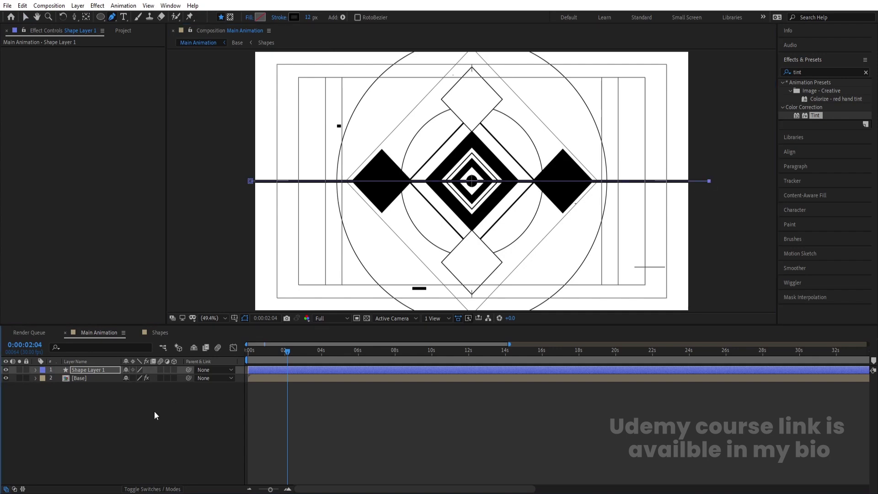
Align the line layer to the composition's horizontal and vertical center
left_click(103, 371)
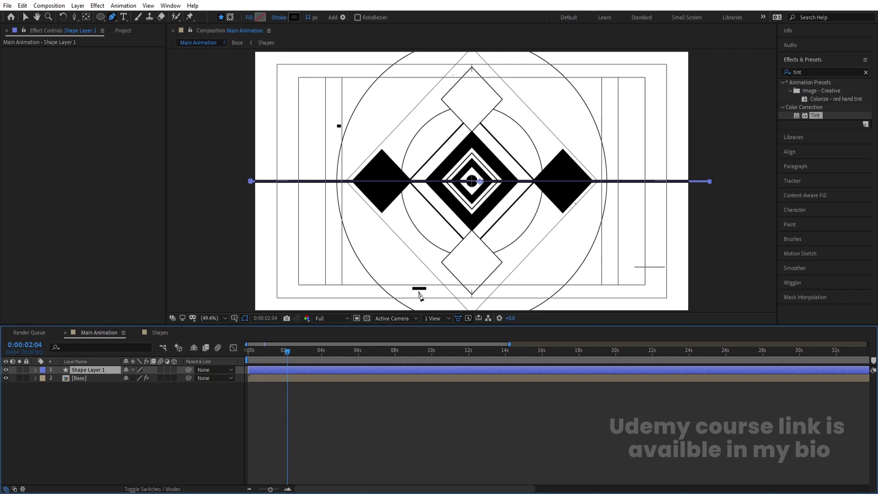
left_click(785, 156)
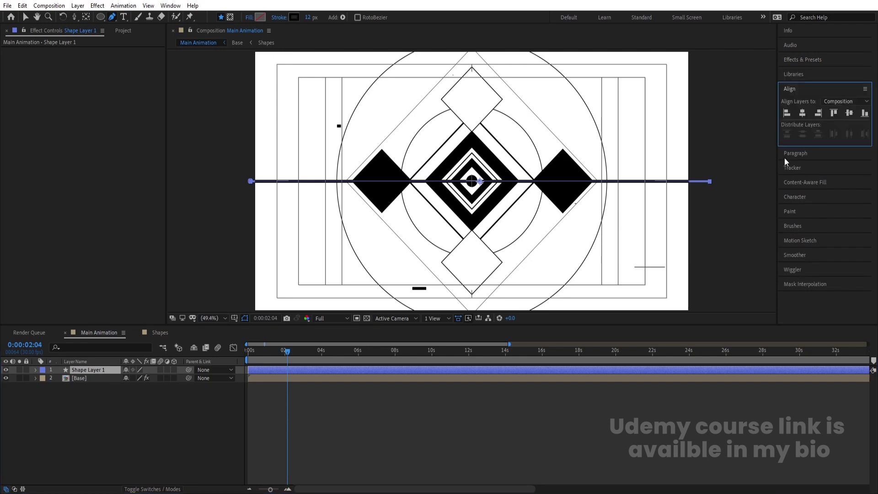
left_click(803, 114)
left_click(849, 113)
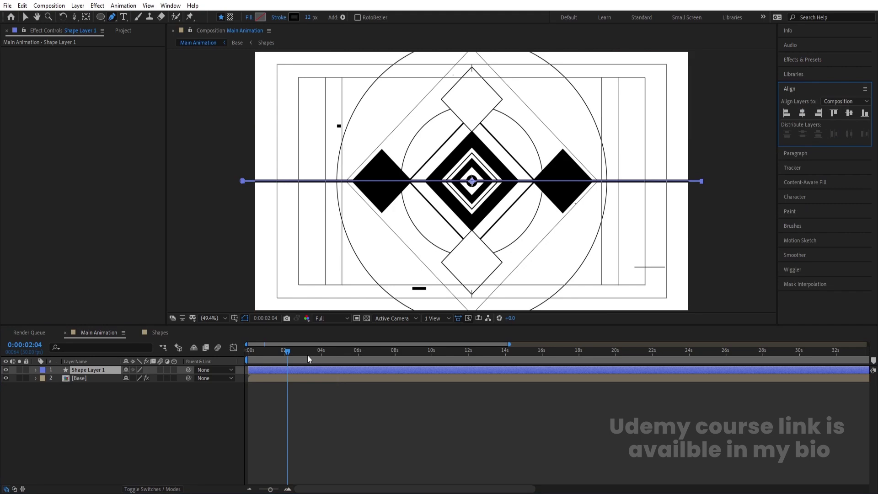
Preview Main Animation from 0:00:00:00 and trim the line layer's start to 0:00:01:12
scroll(287, 353, "up", 3)
left_click_drag(287, 352, 171, 352)
key("space")
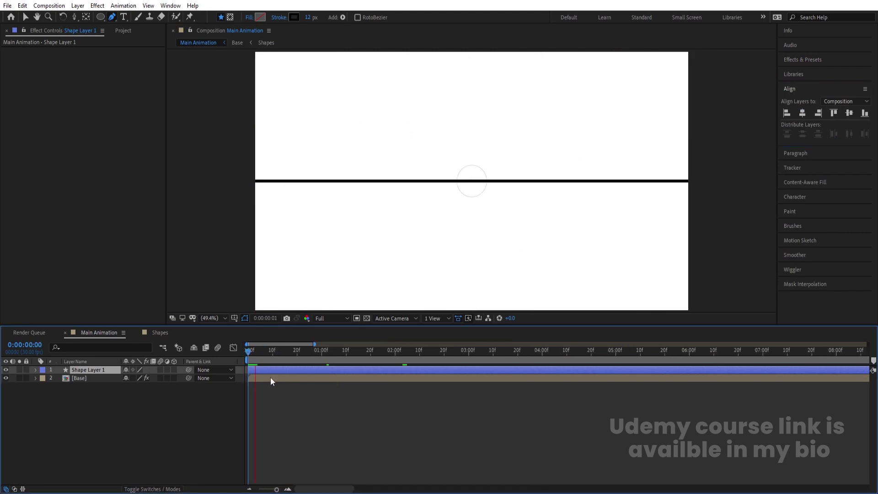
left_click(366, 370)
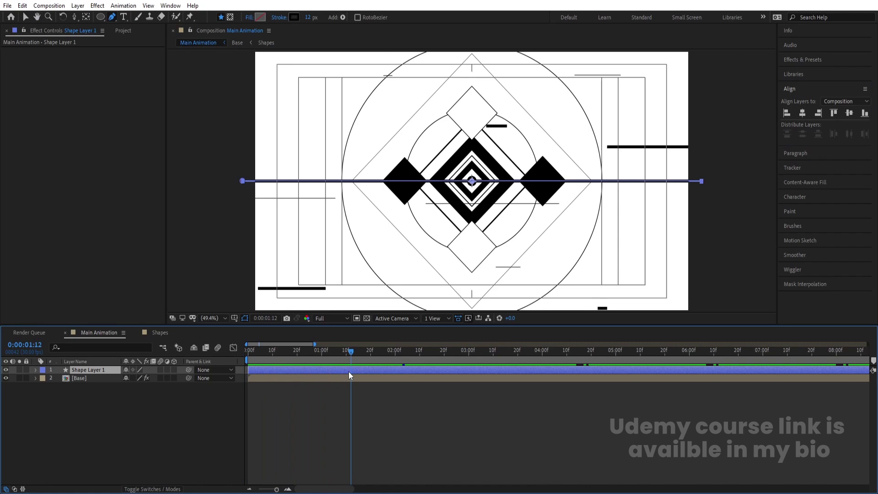
key("alt+bracketleft")
Keyframe the line's Scale from 0% width at 0:00:01:12 to 100% at 0:00:03:00
key("s")
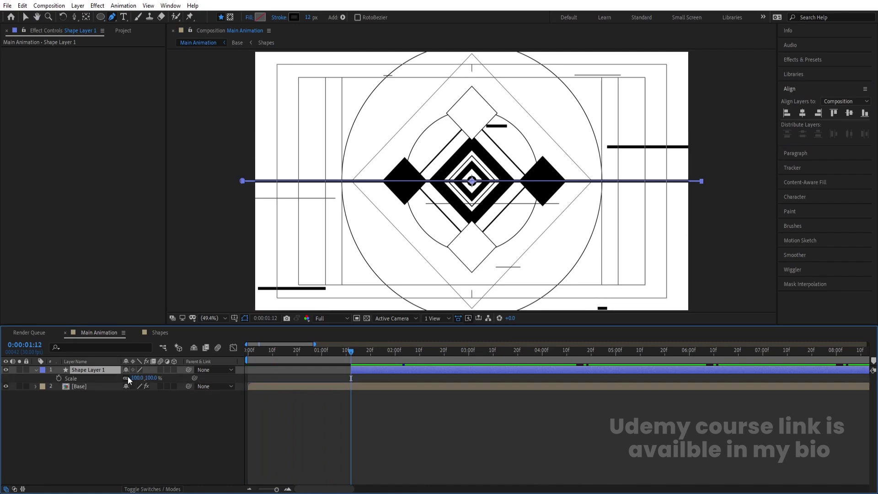
left_click(58, 379)
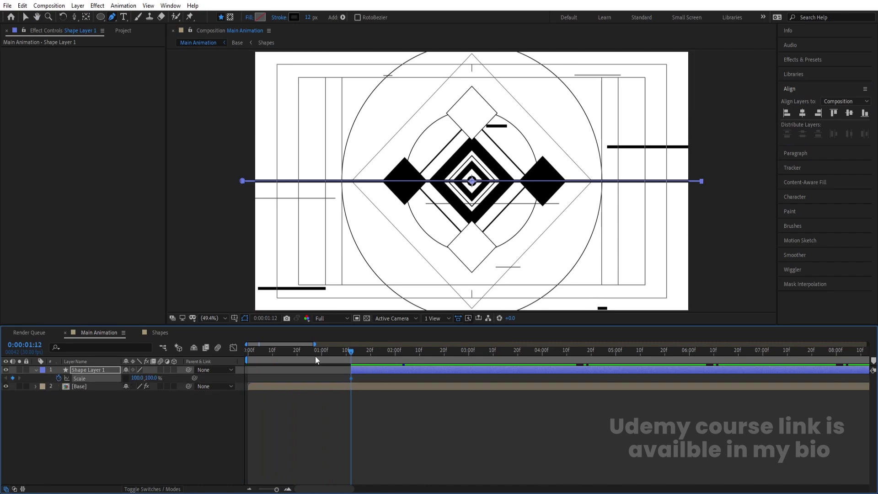
left_click(468, 351)
left_click(12, 378)
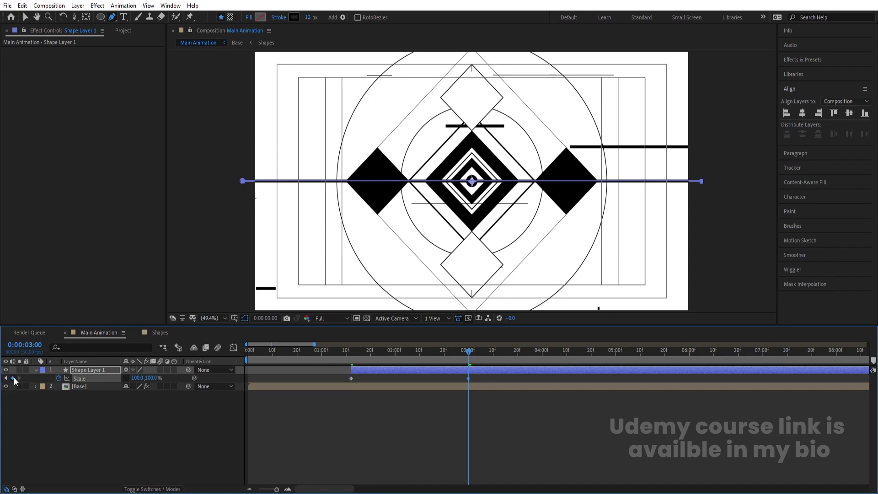
left_click(5, 378)
left_click(138, 378)
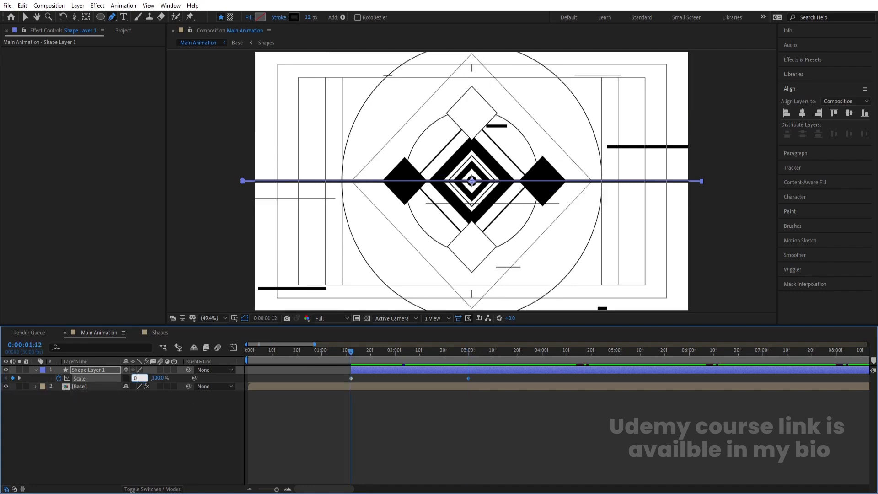
type("0")
key("Return")
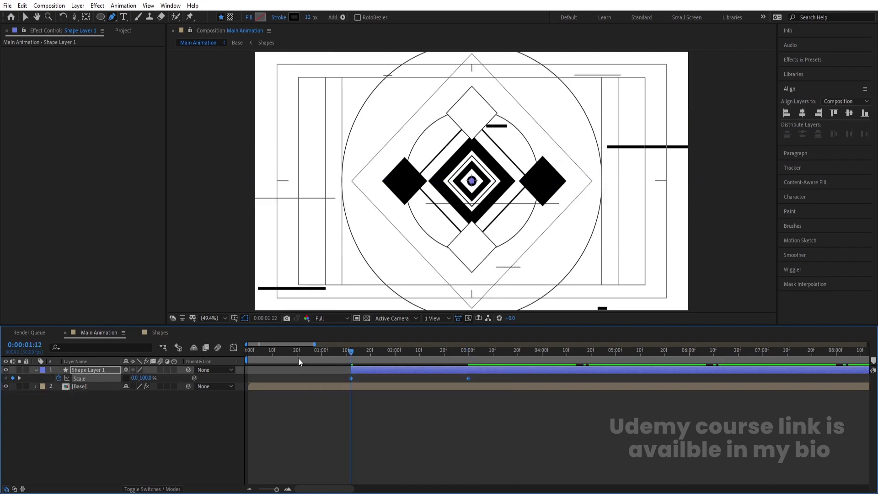
Ease the line's Scale keyframes with a fast start and long slow-down, and preview the growth
left_click(233, 347)
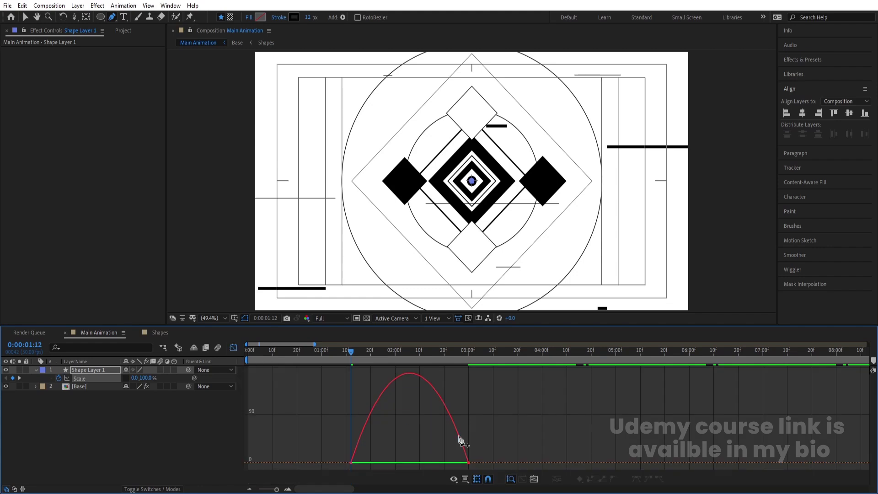
left_click_drag(449, 459, 397, 460)
left_click(233, 348)
key("space")
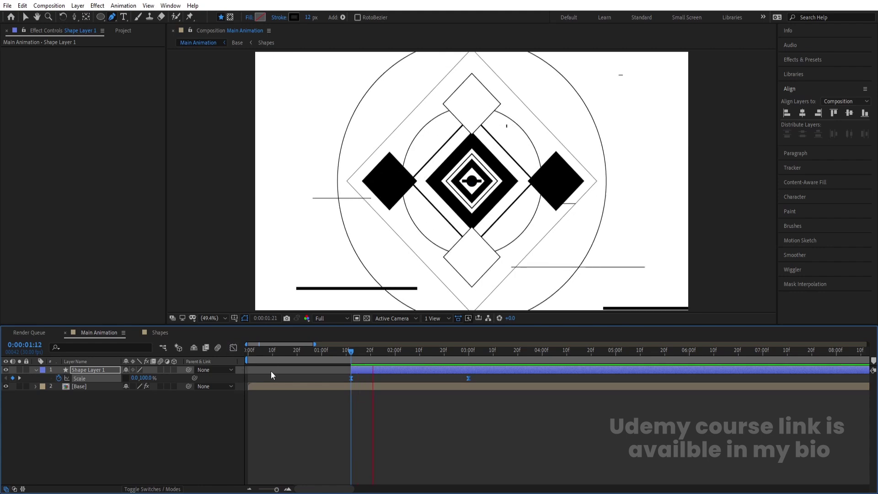
left_click(430, 432)
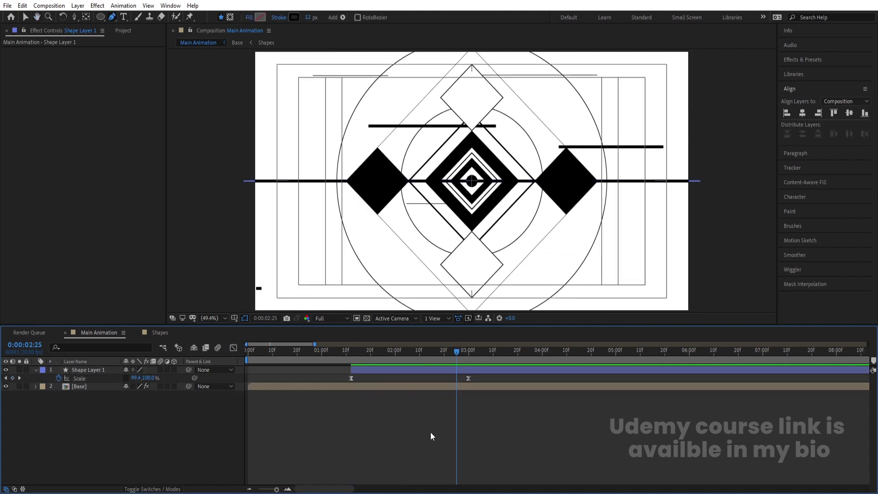
Delete both Scale keyframes from the line layer
key("k")
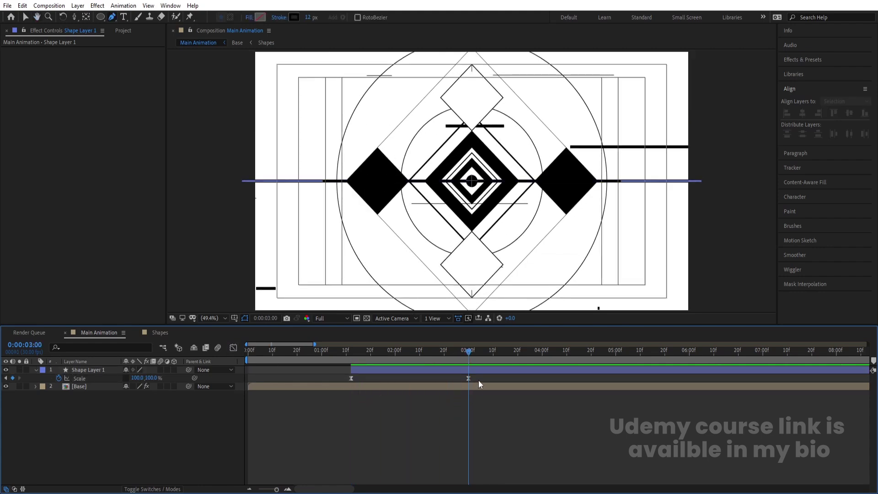
left_click_drag(478, 380, 318, 397)
key("Delete")
left_click(357, 416)
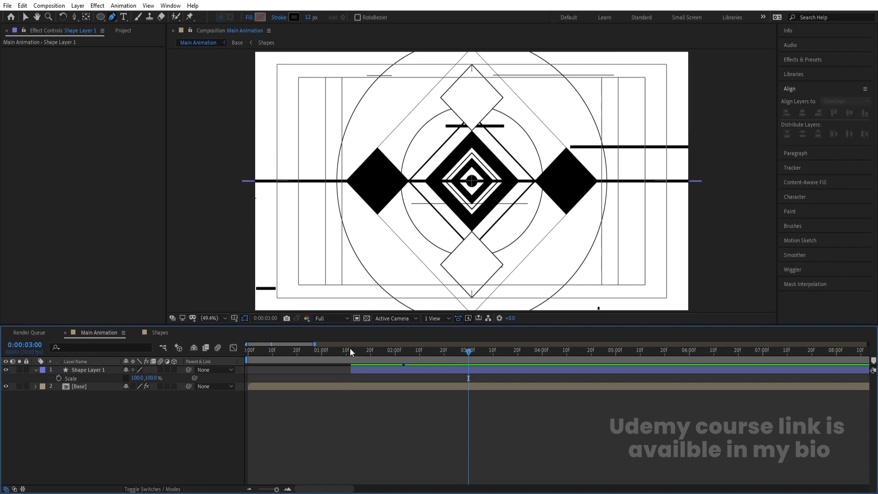
Add Position keyframes to the line layer at 0:00:01:12 and 0:00:03:00, both at 960, 540
left_click(350, 347)
left_click(79, 371)
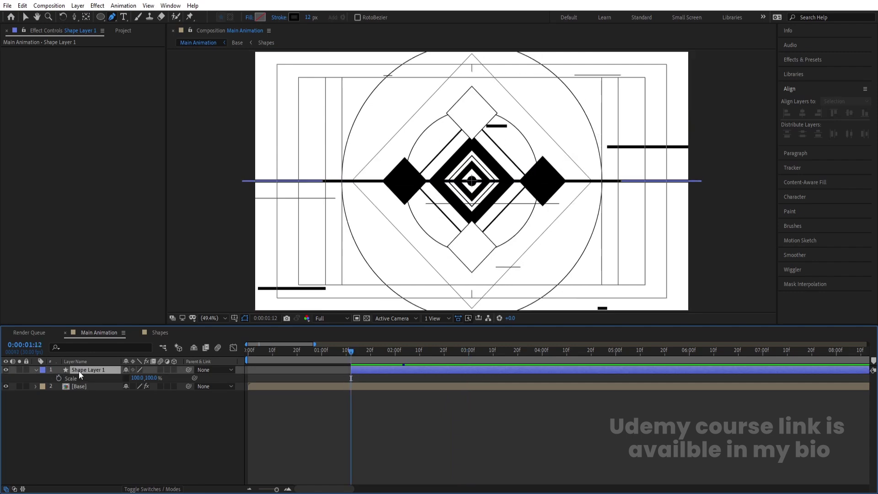
key("p")
left_click(59, 378)
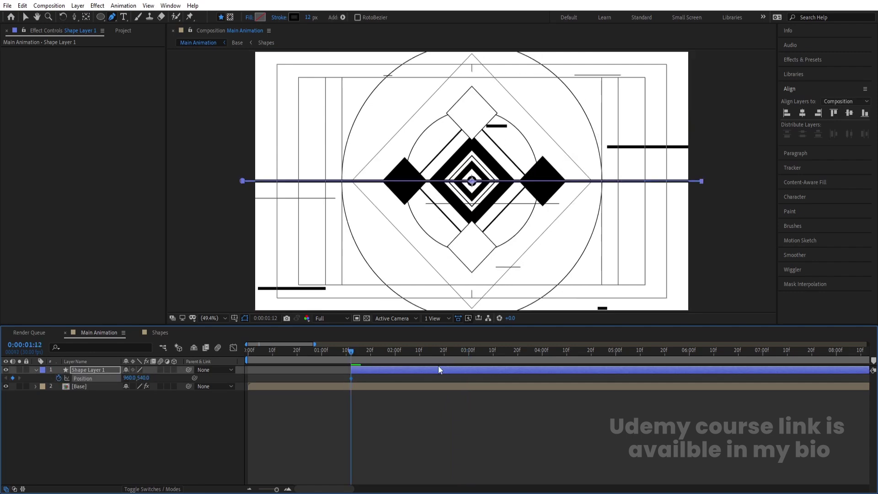
left_click(540, 350)
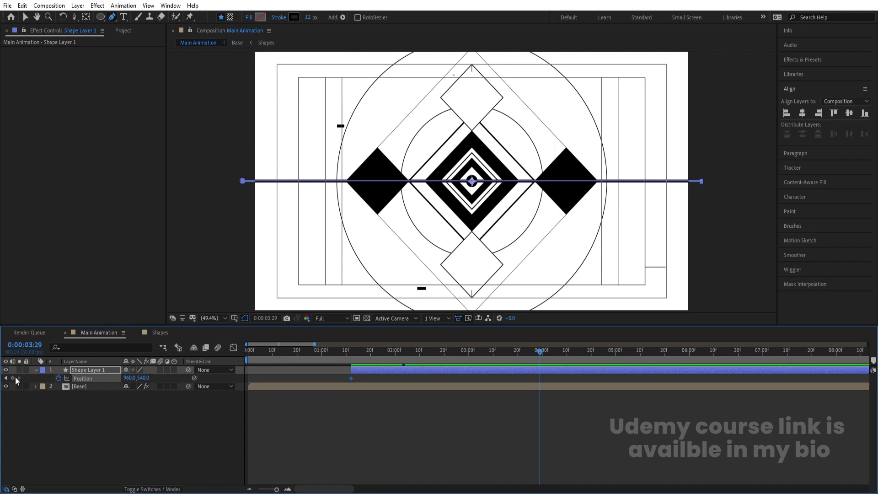
left_click(471, 357)
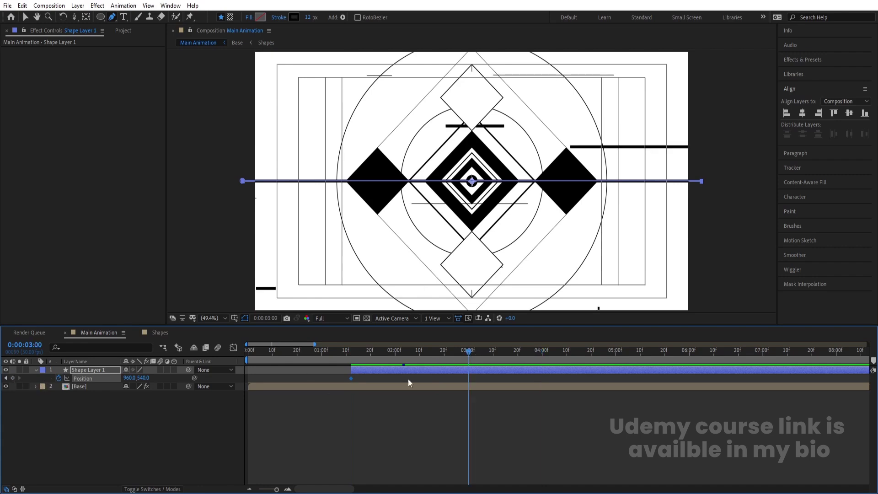
left_click(13, 378)
left_click(5, 378)
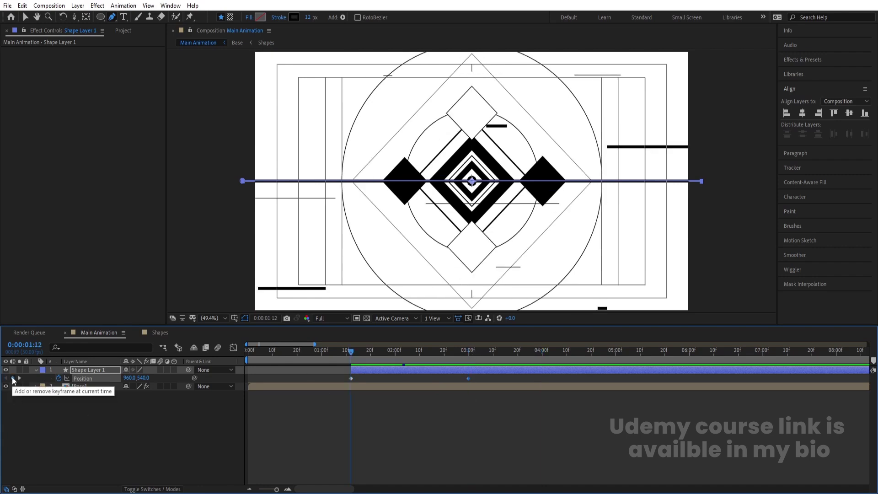
Move the line horizontally past the frame's left edge at 0:00:01:12, to Position -1046, 540
key("v")
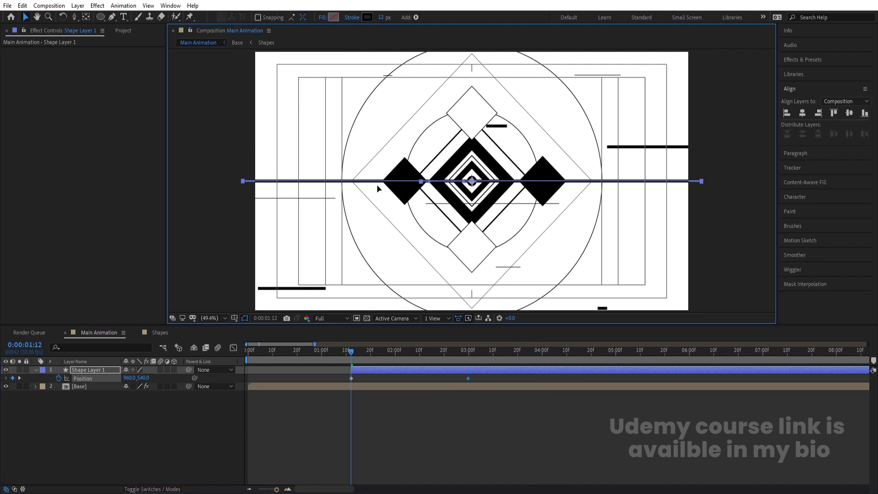
left_click(103, 394)
left_click(87, 370)
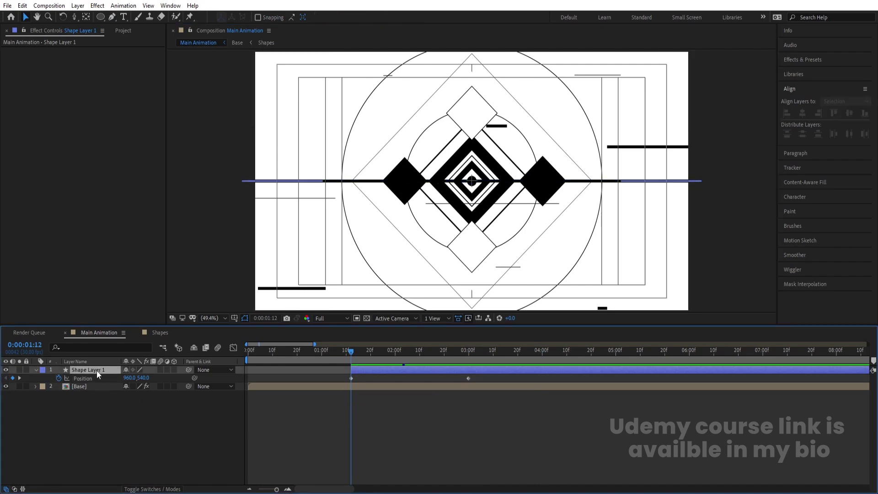
left_click(626, 182)
left_click_drag(626, 182, 172, 183)
Apply Easy Ease to both Position keyframes and shape the speed graph to peak early with a long slow-down
left_click_drag(458, 395, 343, 371)
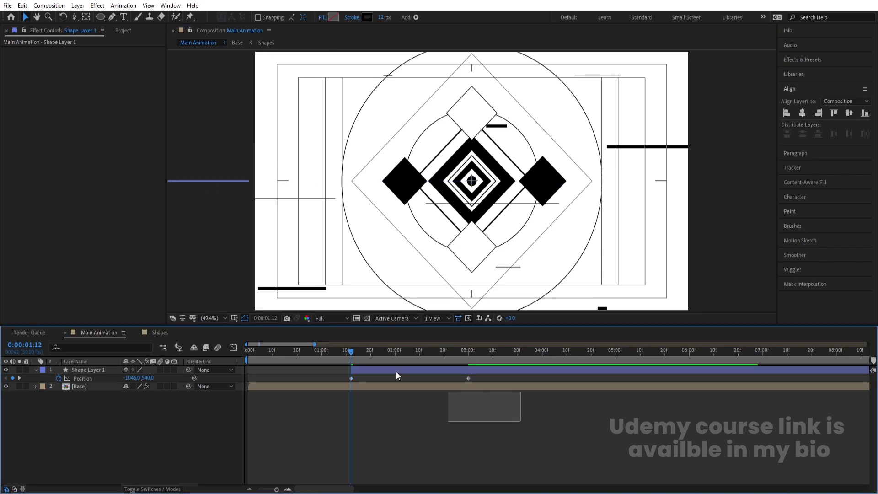
key("F9")
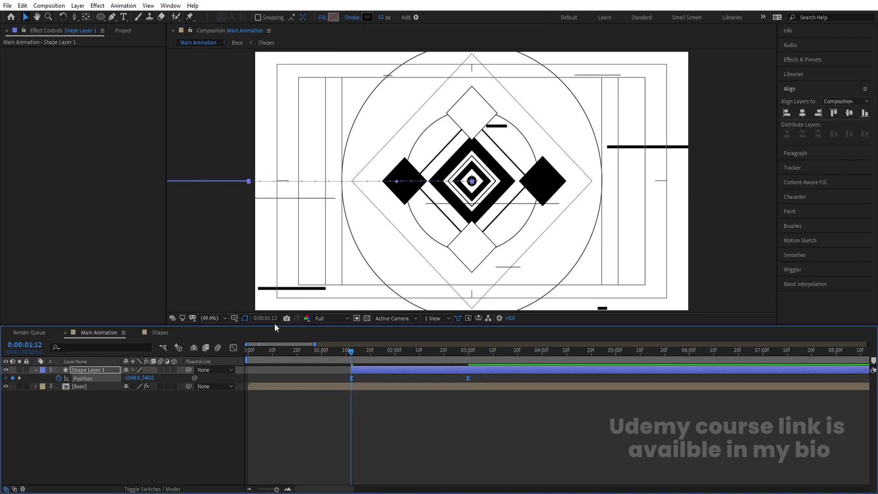
left_click(233, 348)
left_click_drag(450, 463, 390, 466)
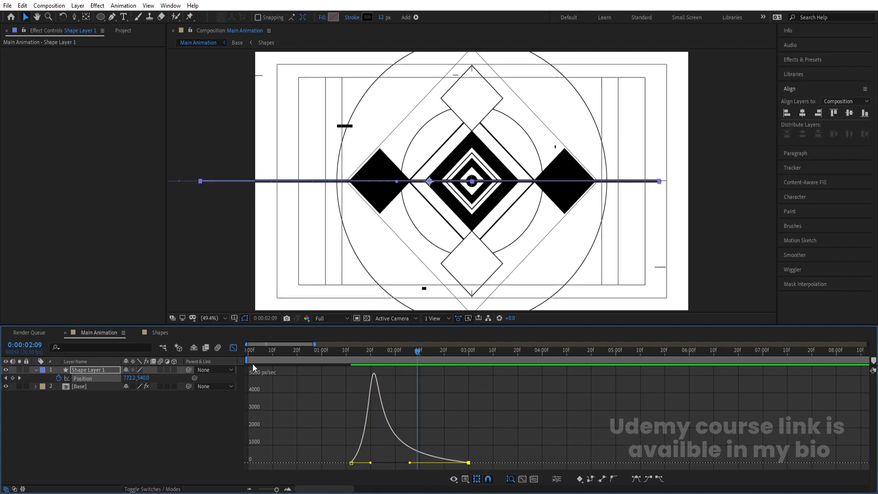
left_click(233, 347)
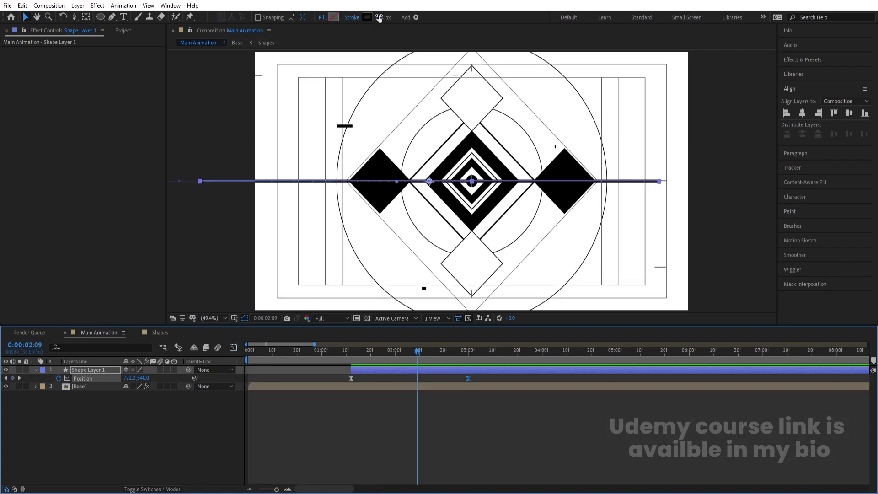
Set the line's stroke width to 5 px and preview its movement up to 0:00:03:00
left_click_drag(382, 18, 372, 18)
left_click(450, 417)
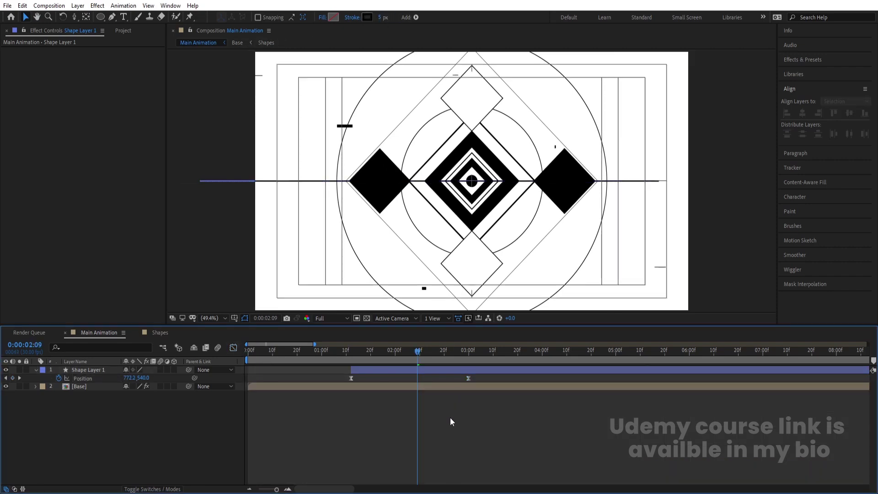
key("space")
key("space")
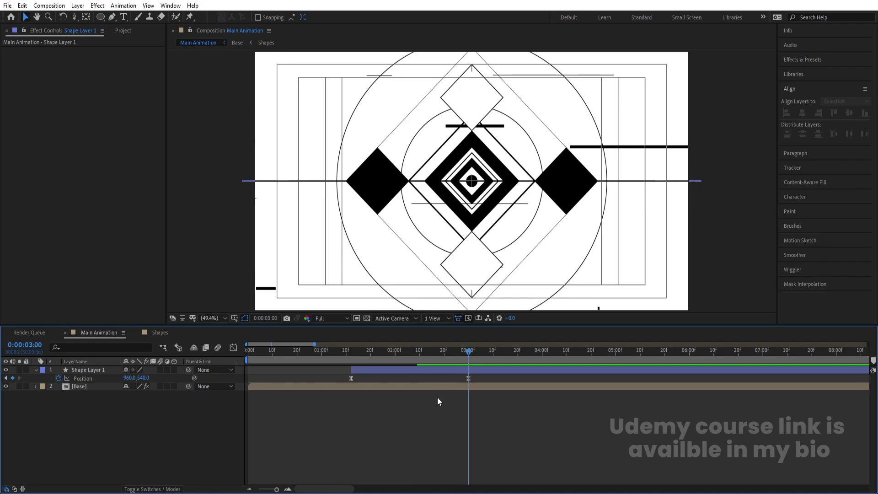
Split the Base layer at 0:00:03:00 and draw a rectangular mask over the lower half on the later part
left_click(91, 388)
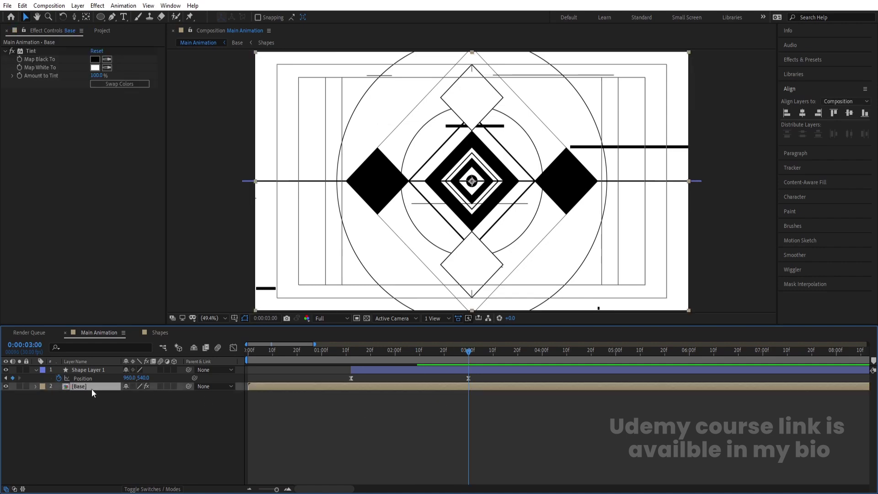
key("ctrl+shift+d")
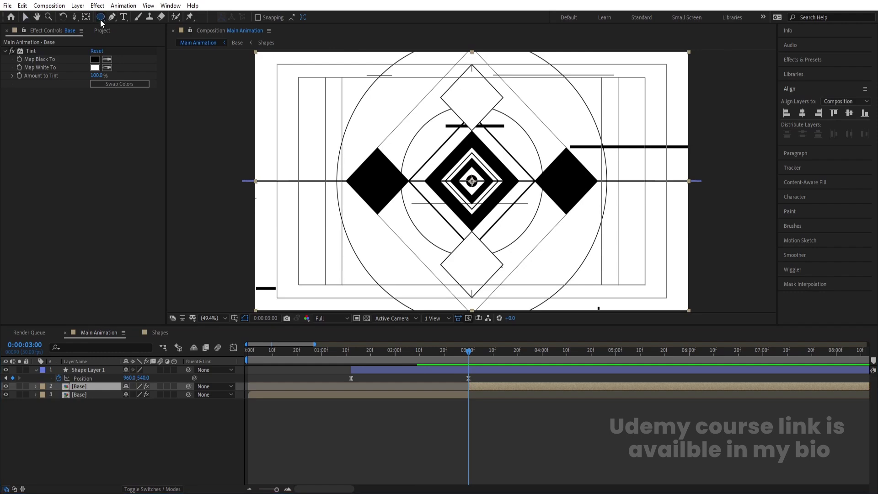
left_click_drag(100, 19, 139, 21)
key("comma")
key("comma")
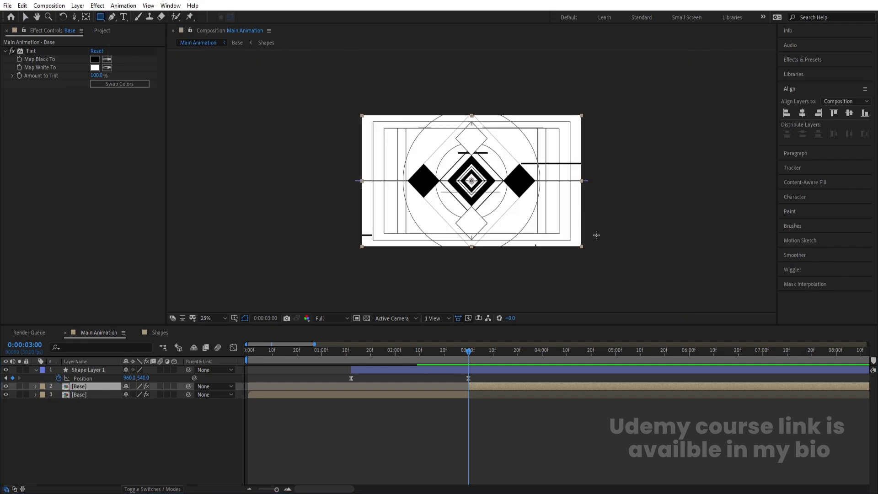
left_click_drag(610, 272, 334, 182)
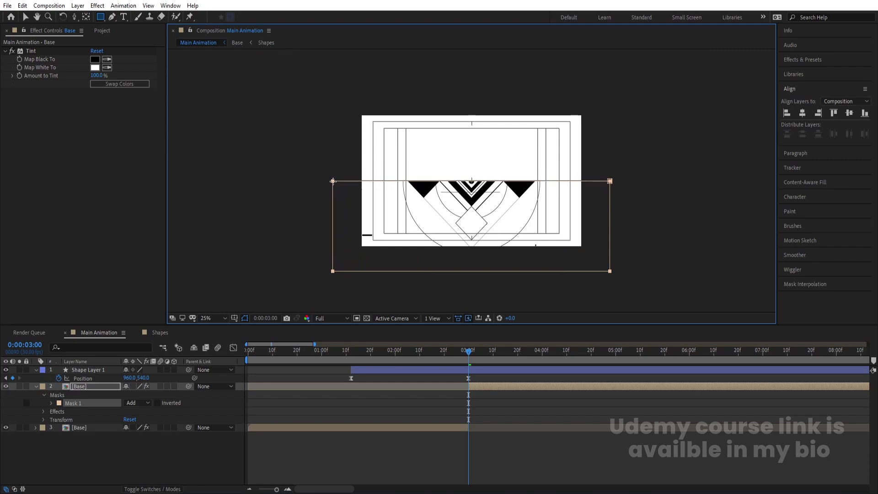
scroll(508, 165, "up", 2)
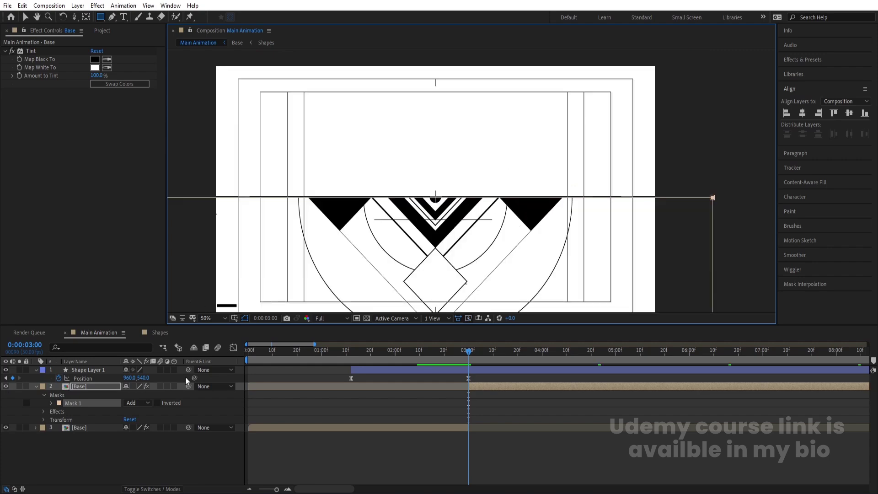
Duplicate the masked Base layer and invert the mask on the lower copy so it covers the upper half
left_click(86, 387)
key("ctrl+d")
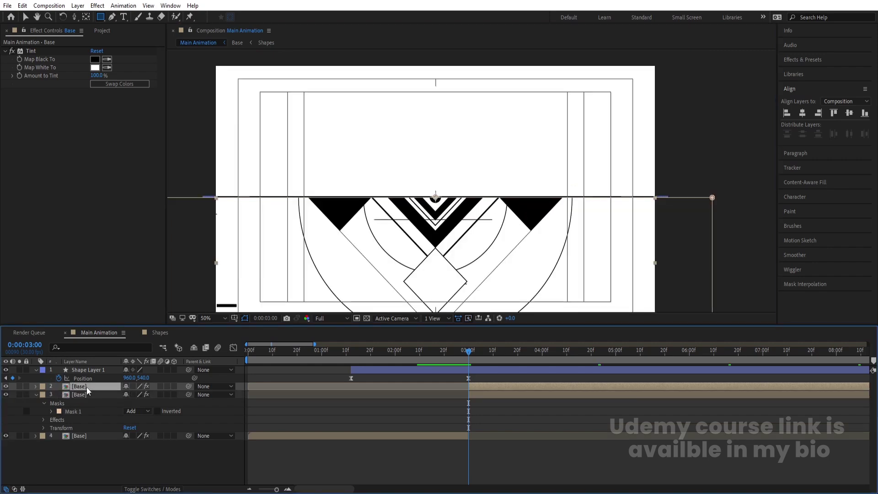
left_click(83, 394)
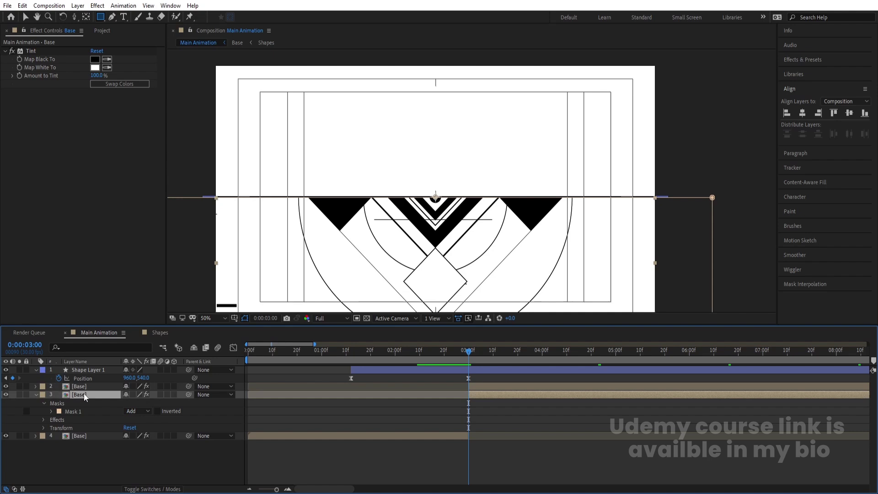
left_click(158, 410)
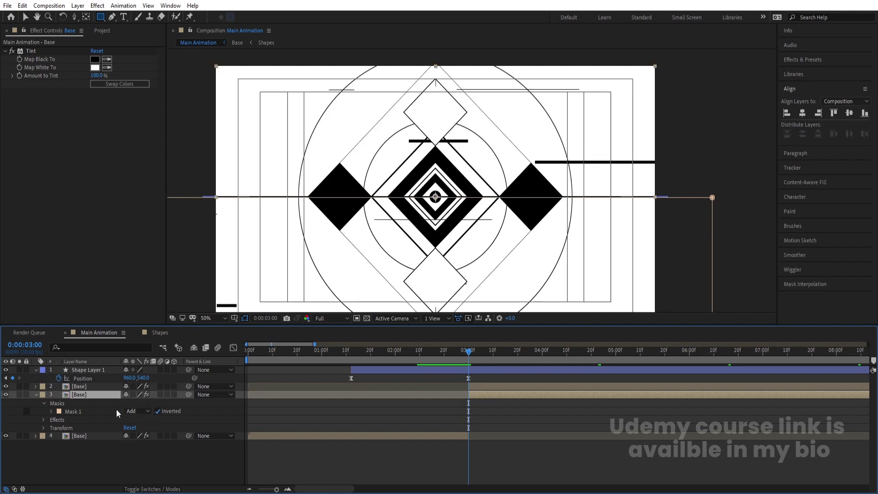
Set the label color of the upper-half Base layer and the original Base layer to Yellow
left_click(37, 395)
left_click(68, 403, "shift")
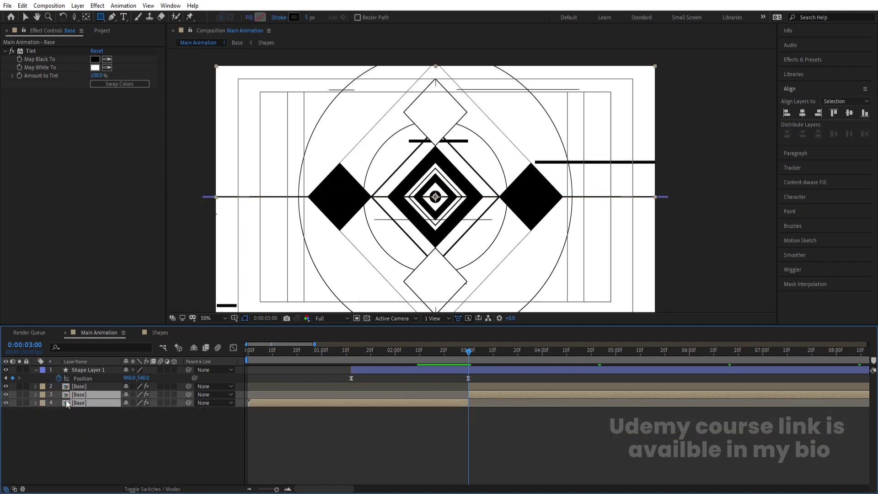
left_click(46, 396)
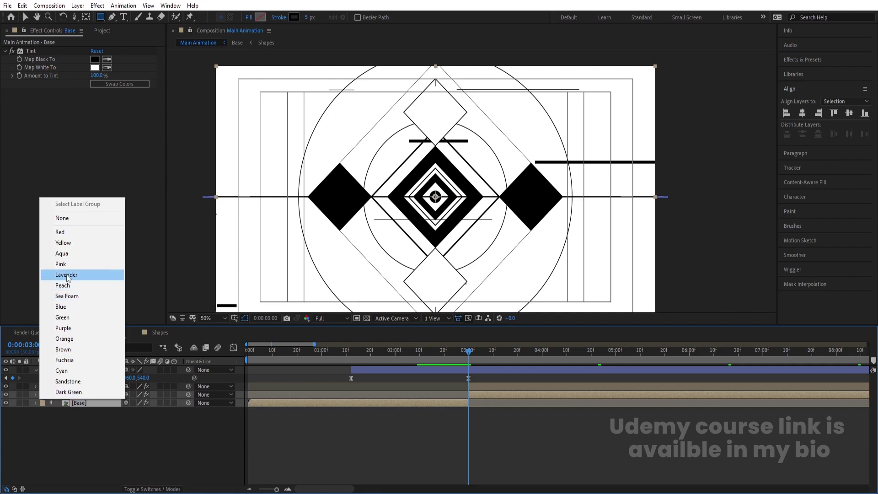
left_click(68, 244)
left_click(56, 444)
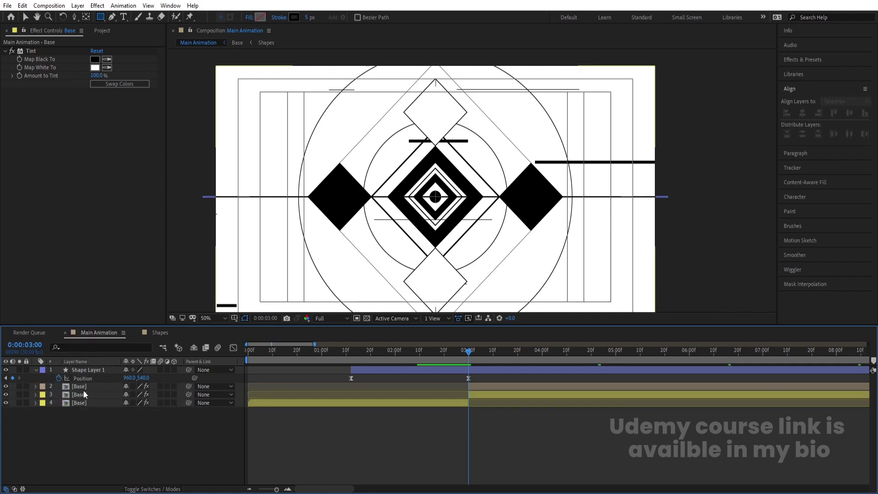
Rename the lower-half Base layer to Down and lock the two yellow Base layers
left_click(83, 388)
key("Num_Lock")
key("minus")
left_click(204, 317)
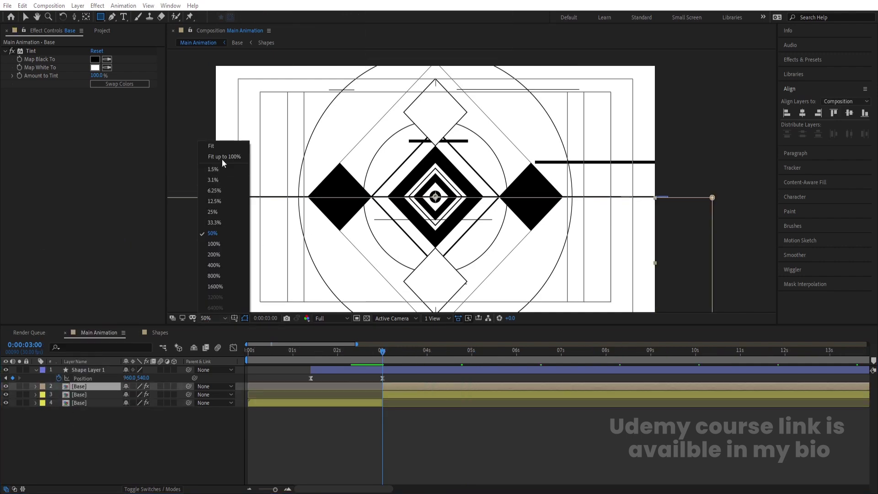
left_click(222, 159)
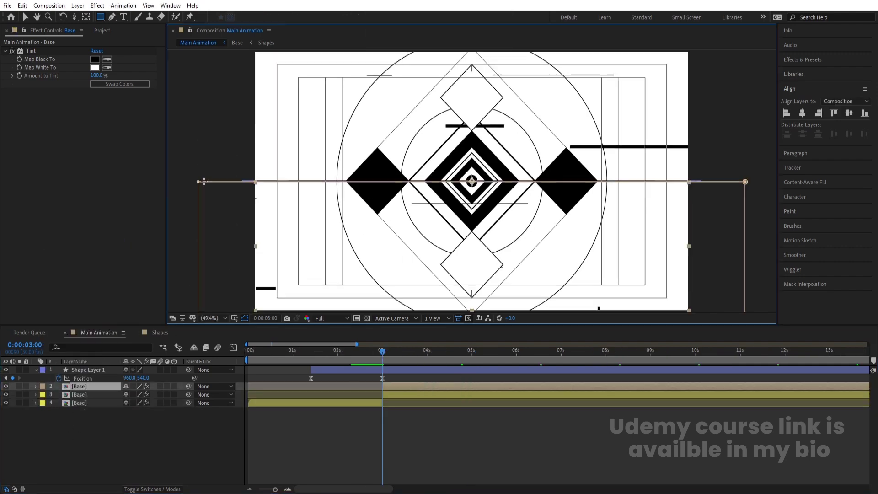
double_click(95, 385)
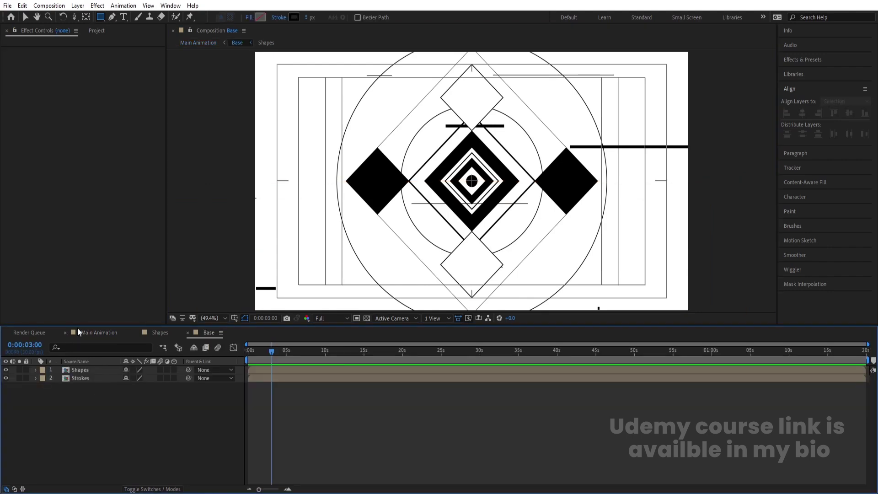
left_click(99, 332)
key("Return")
type("D")
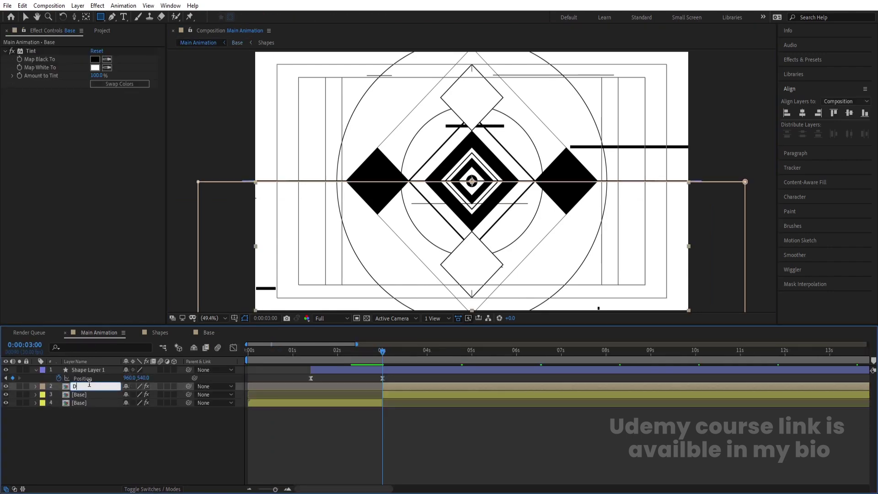
type("own")
key("Return")
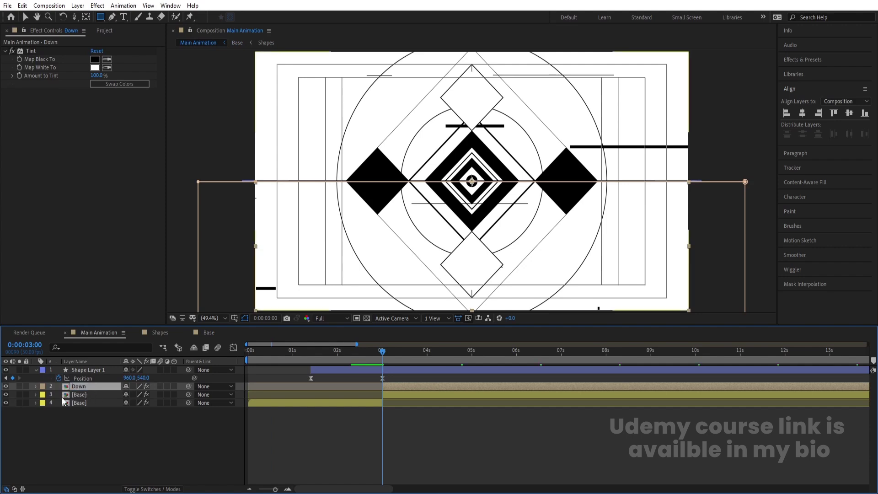
left_click_drag(26, 394, 26, 403)
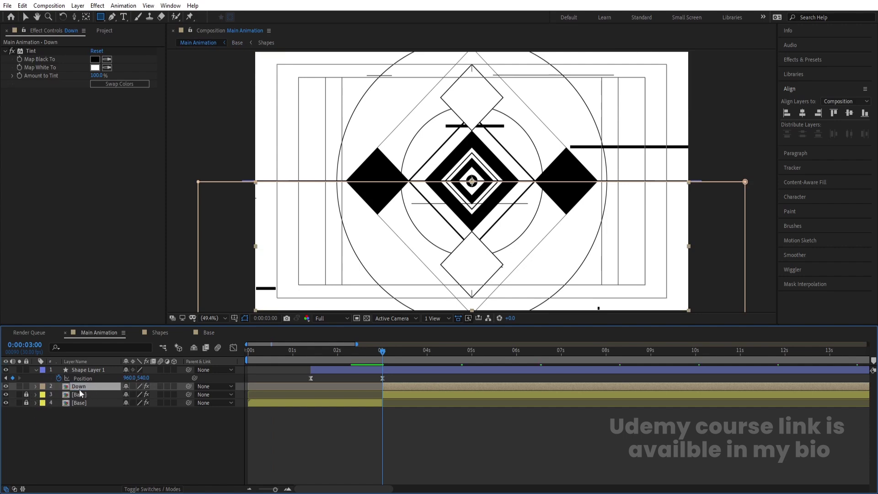
Animate the Down layer's Position from 0:00:03:00 to 960, 1127 at 0:00:04:00, moving it straight out of the frame
key("p")
left_click(57, 394)
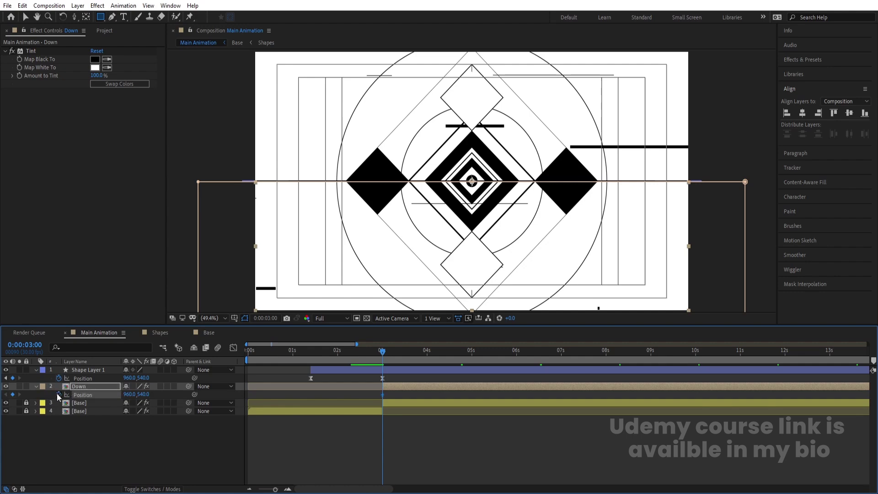
left_click(427, 351)
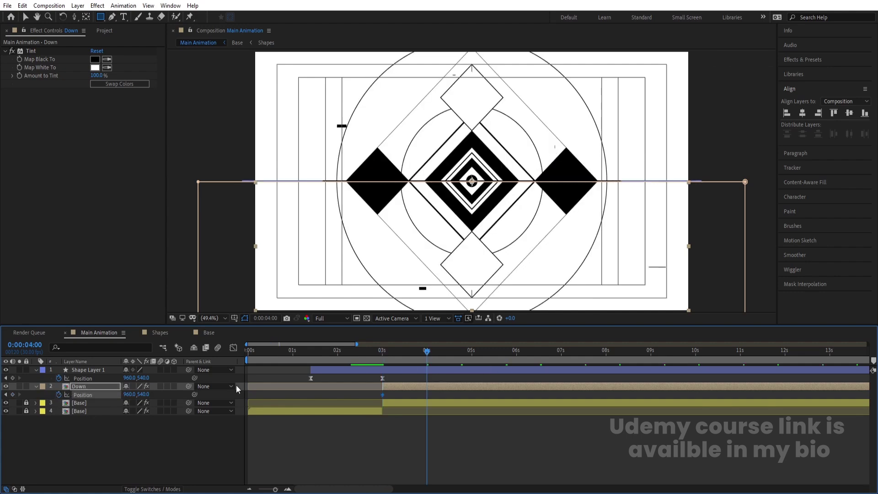
left_click_drag(147, 395, 397, 415)
Apply Easy Ease to Down's Position keyframes, shape the speed graph to start slowly and peak late, and preview the movement
left_click_drag(456, 436, 375, 395)
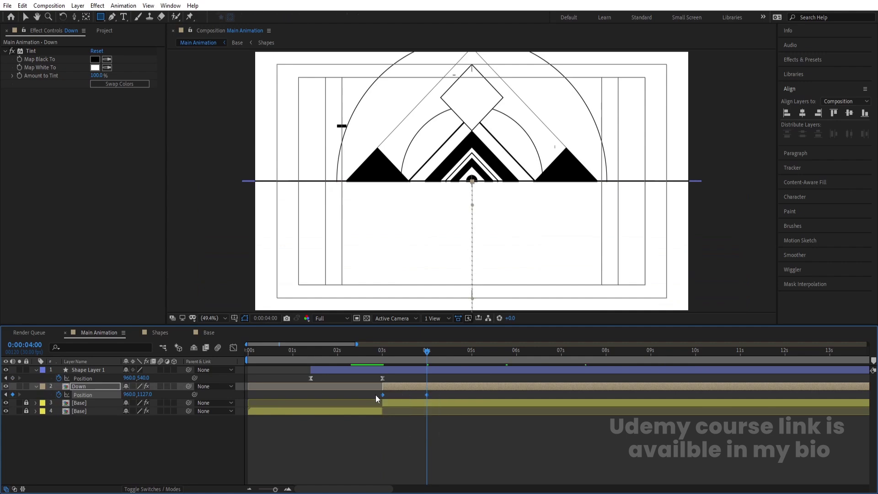
left_click(233, 349)
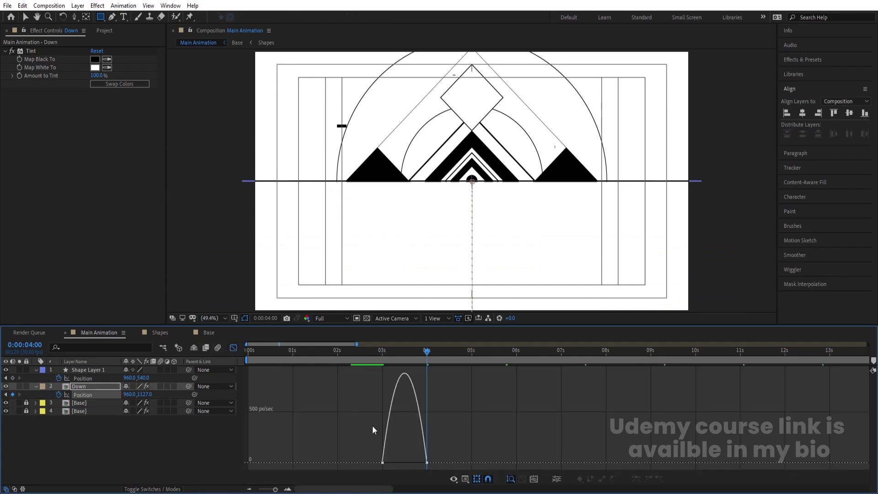
left_click_drag(390, 463, 426, 462)
key("space")
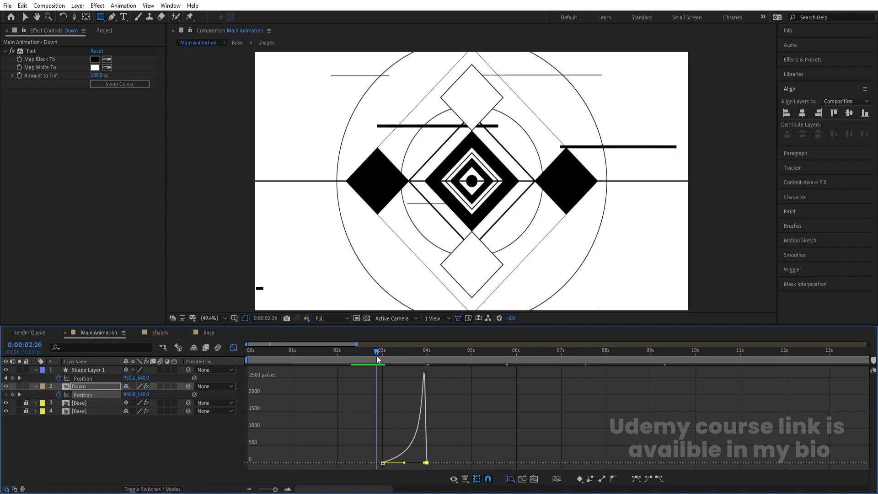
key("space")
left_click(233, 348)
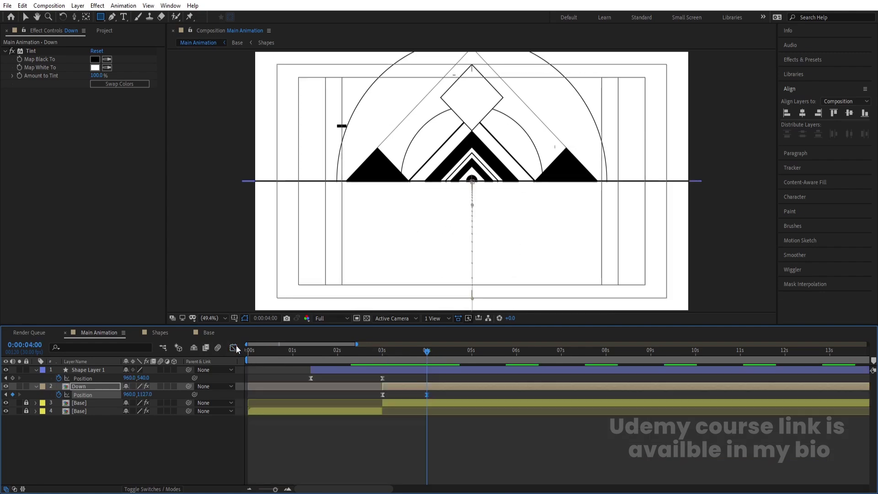
left_click(384, 358)
key("equal")
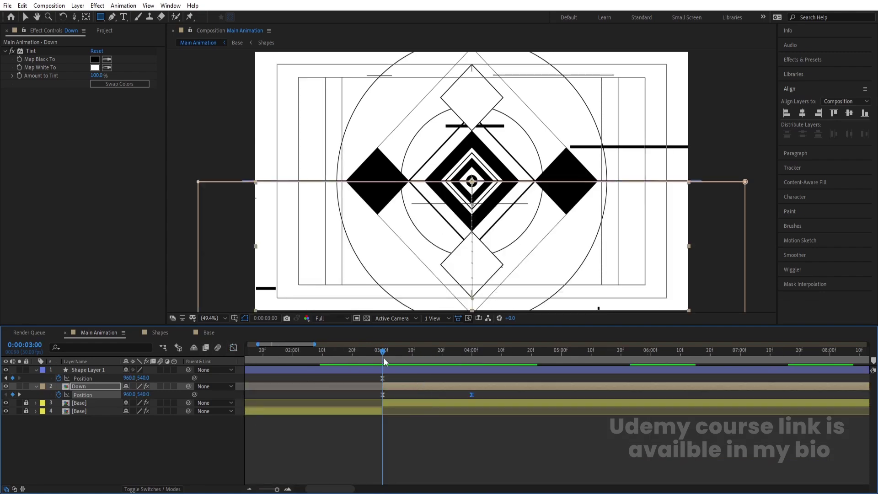
key("space")
Duplicate the Down layer and swap the Tint colors on the lower copy
left_click(401, 387)
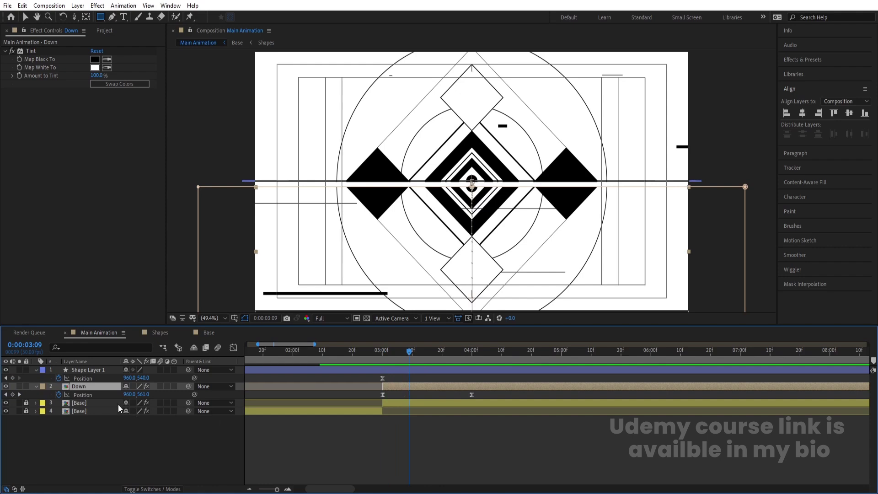
key("ctrl+d")
left_click(94, 395)
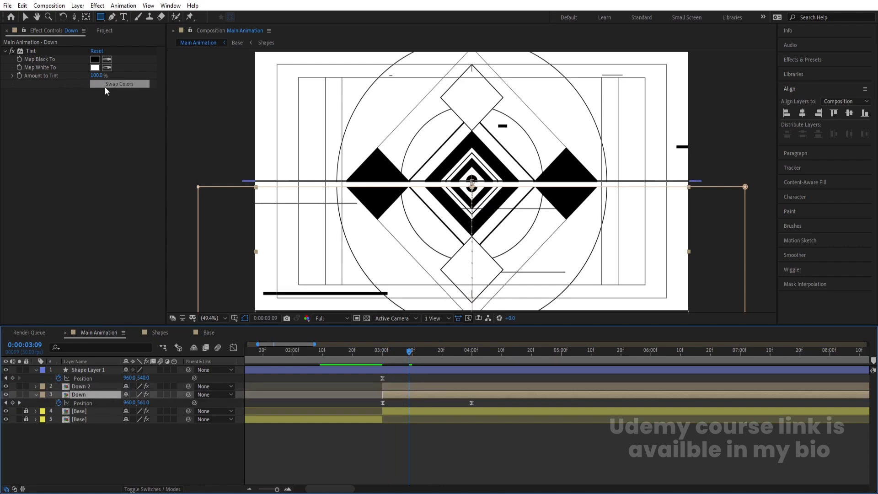
left_click(105, 87)
Duplicate the Down pair twice with each pair stacked beneath the previous one, for six alternating Down layers
left_click(69, 387)
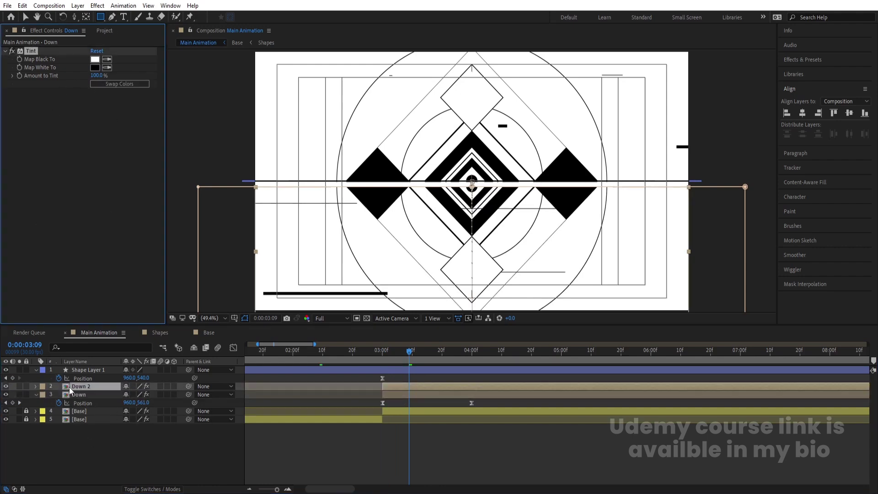
left_click(78, 396, "shift")
key("ctrl+d")
left_click_drag(86, 406, 101, 438)
key("ctrl+d")
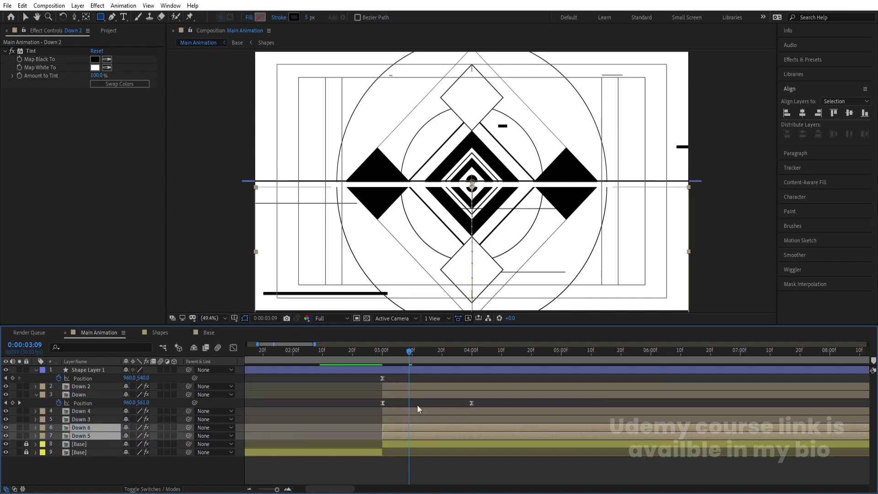
Collapse the layer properties and offset the starts of Down to 0:00:03:02 and Down 4 to 0:00:03:04
left_click(416, 403)
key("u")
left_click(383, 353)
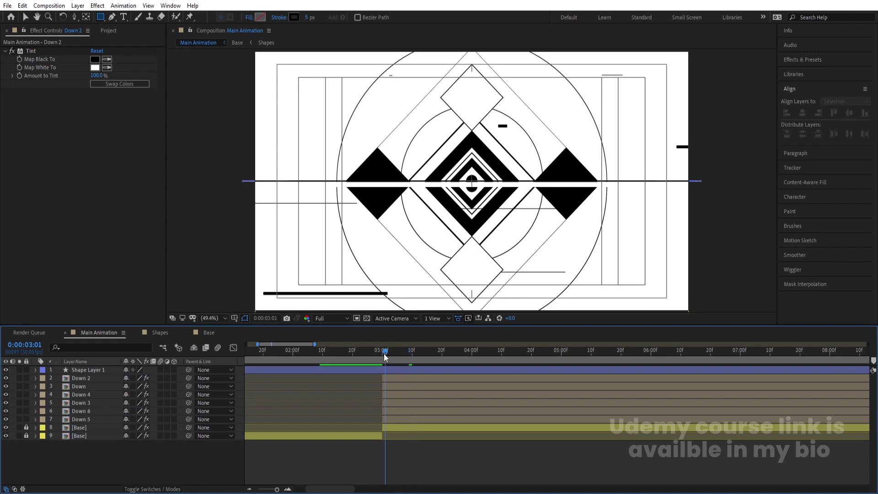
key("=")
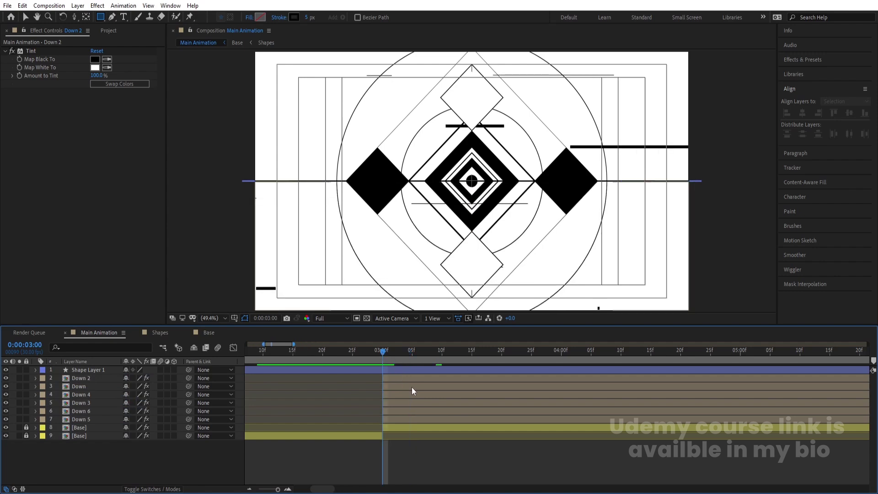
key("Page_Down")
key("Page_Down")
left_click(403, 388)
key("alt+bracketleft")
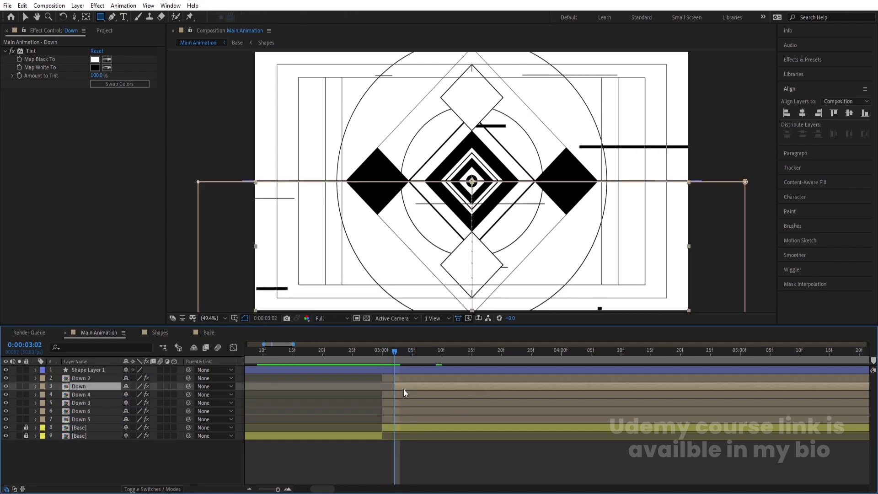
key("Page_Down")
key("Page_Down")
left_click(412, 396)
key("alt+bracketleft")
Offset the starts of Down 3, Down 6 and Down 5 to 0:00:03:06, 0:00:03:08 and 0:00:03:10, and preview the stagger
key("Page_Down")
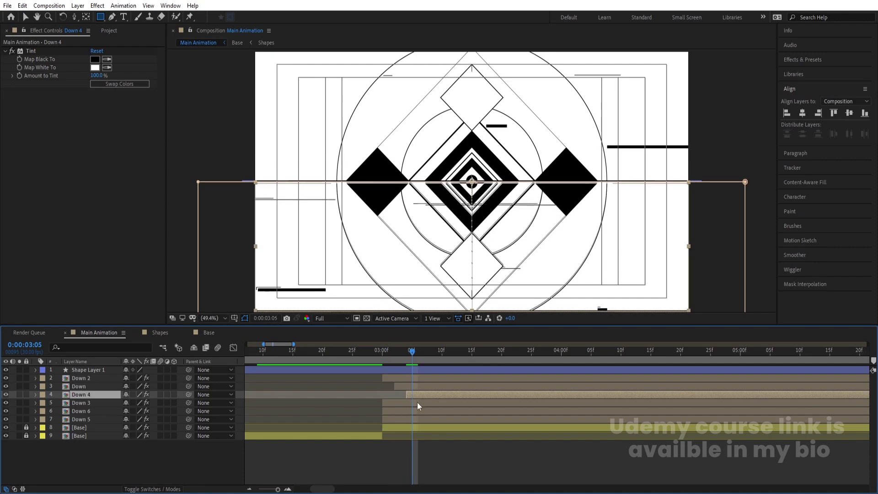
key("Page_Down")
left_click(417, 402)
key("alt+bracketleft")
key("Page_Down")
key("Page_Down")
left_click(429, 411)
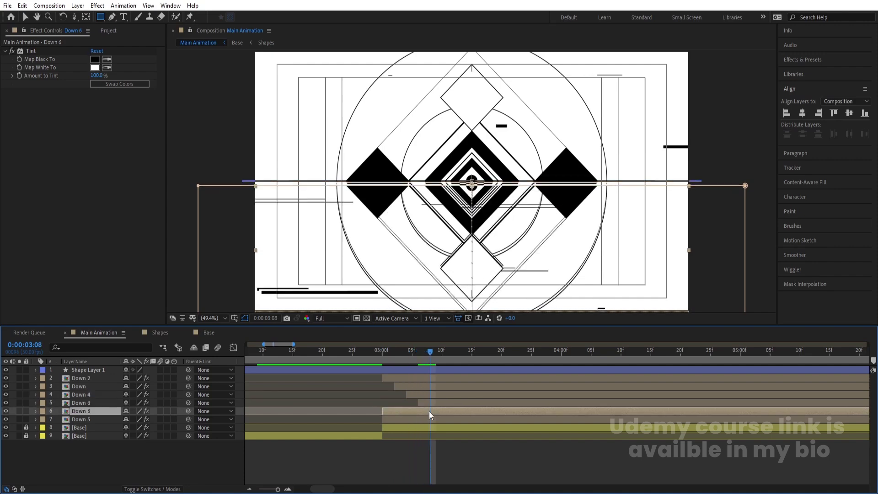
key("alt+bracketleft")
key("Page_Down")
key("Page_Down")
left_click(432, 420)
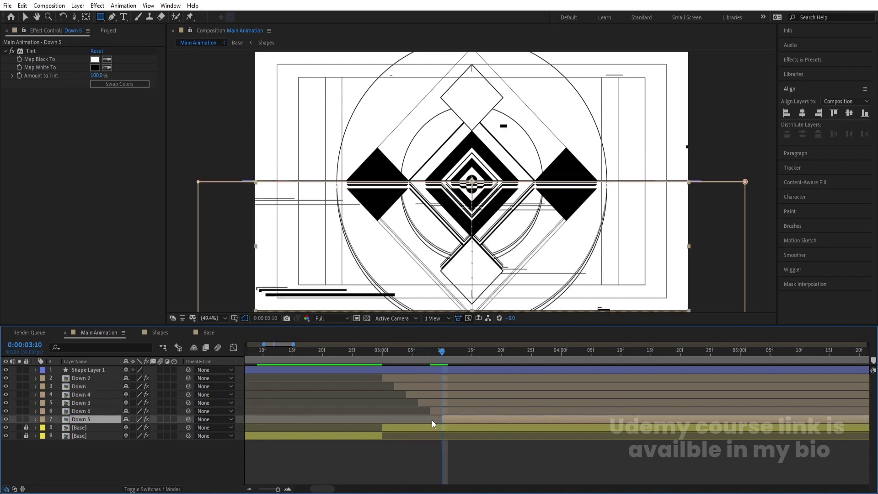
key("minus")
key("space")
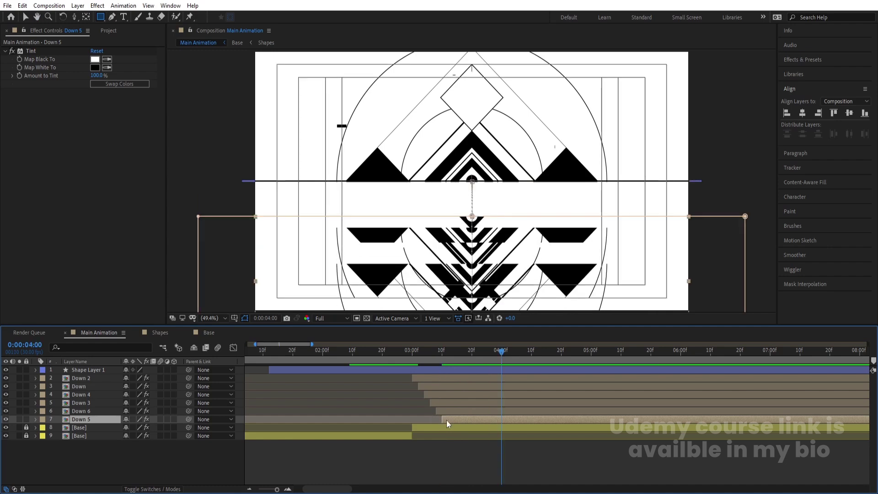
Duplicate Down 5 and remove the Position keyframes from the bottom copy at 0:00:03:10, keeping it at 960, 540
key("ctrl+d")
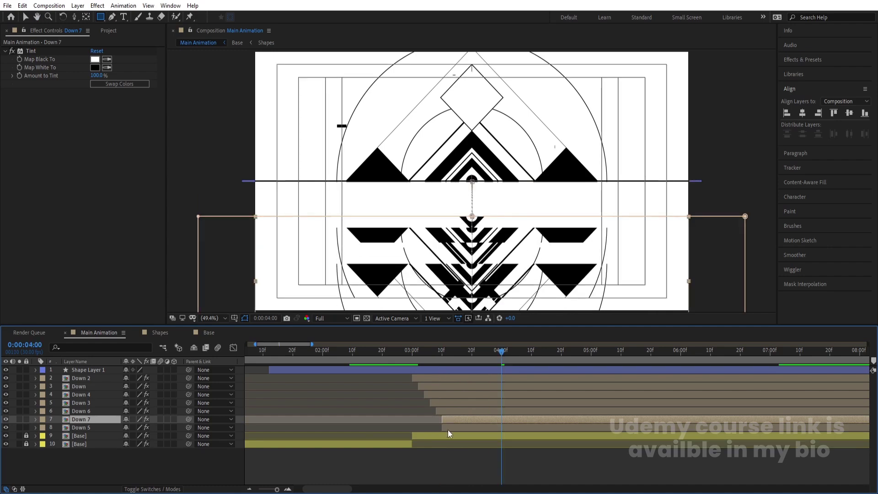
left_click(449, 430)
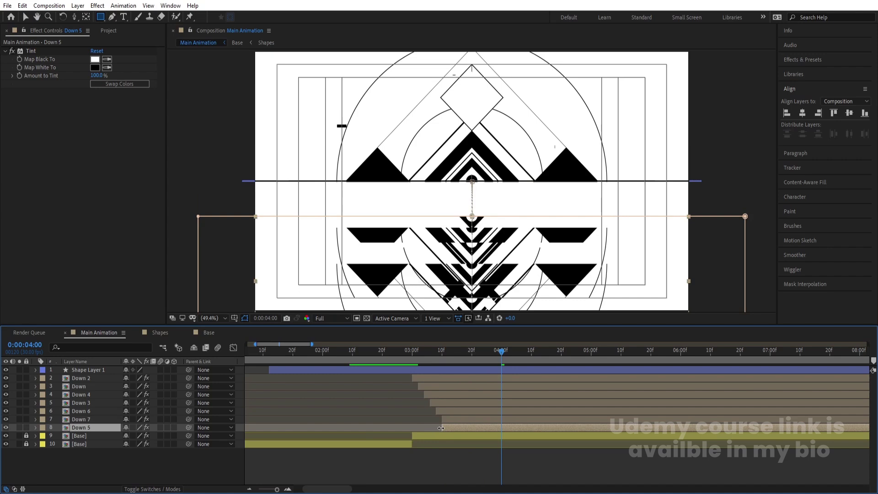
key("p")
key("j")
left_click_drag(433, 437, 565, 451)
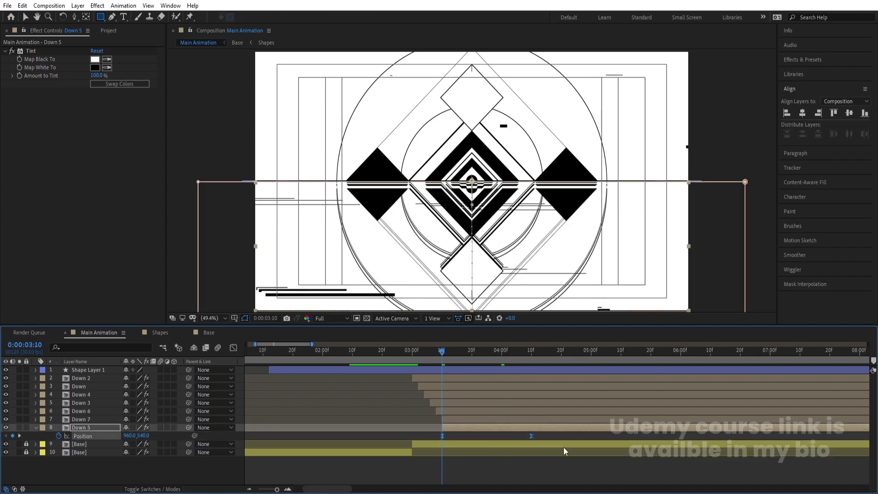
Preview the split animation and swap the Tint colors on the static Down 5 layer
key("space")
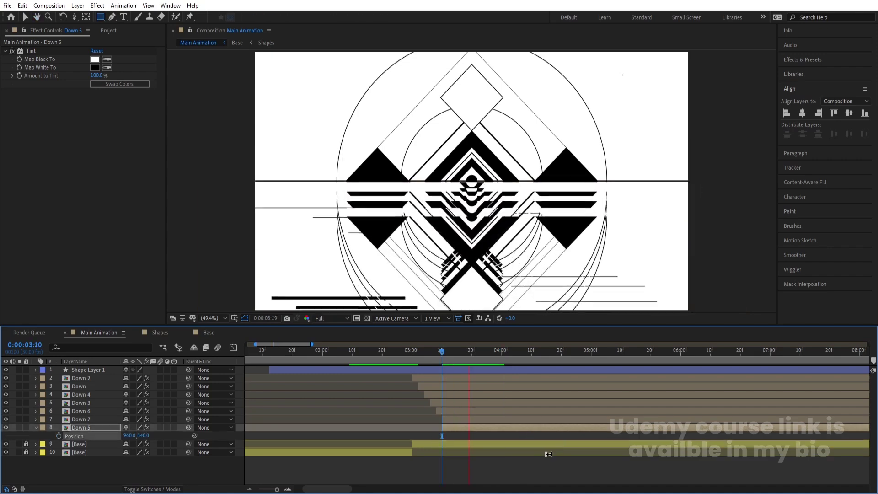
left_click(119, 85)
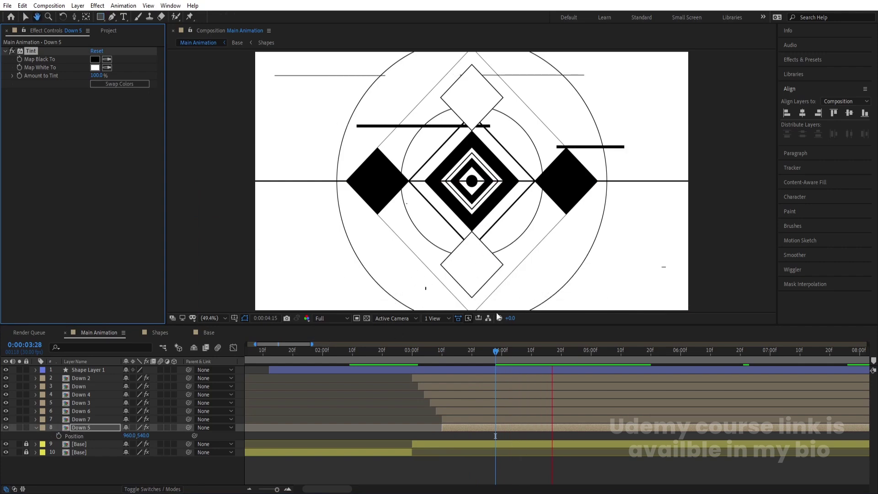
Preview the animation from the start and add a white solid beneath Shapes and Strokes in the Base composition
key("q")
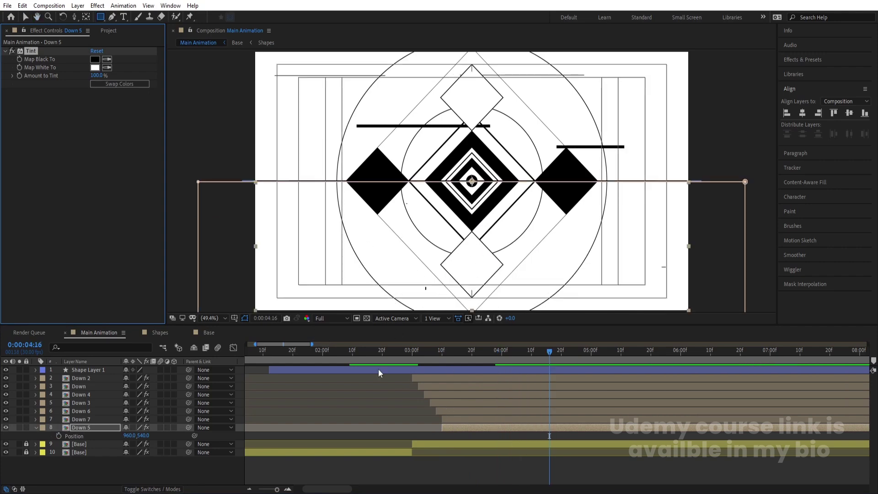
key("Home")
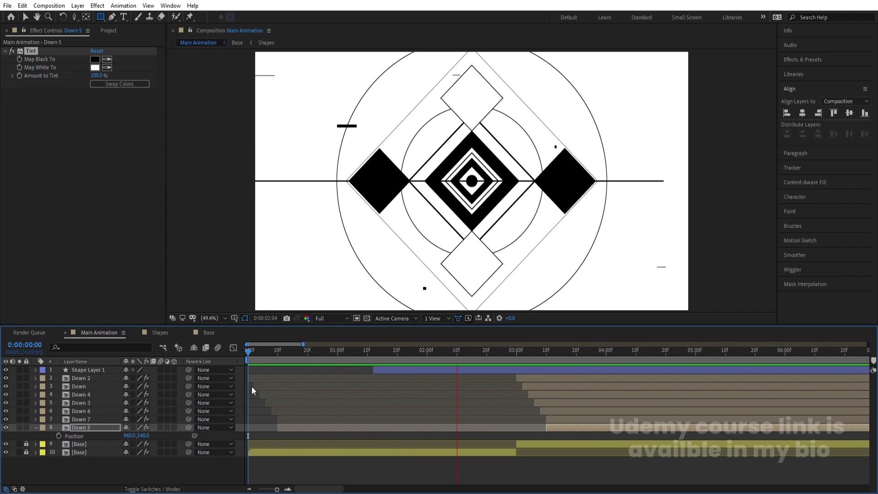
key("space")
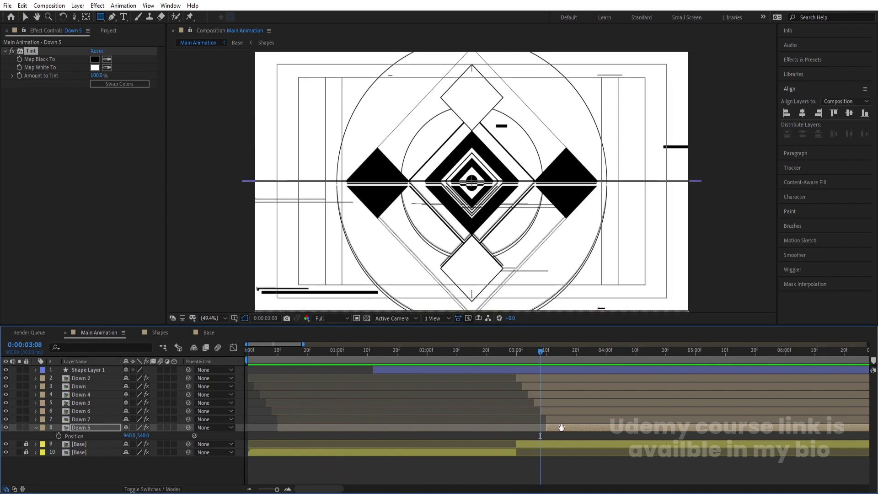
double_click(562, 428)
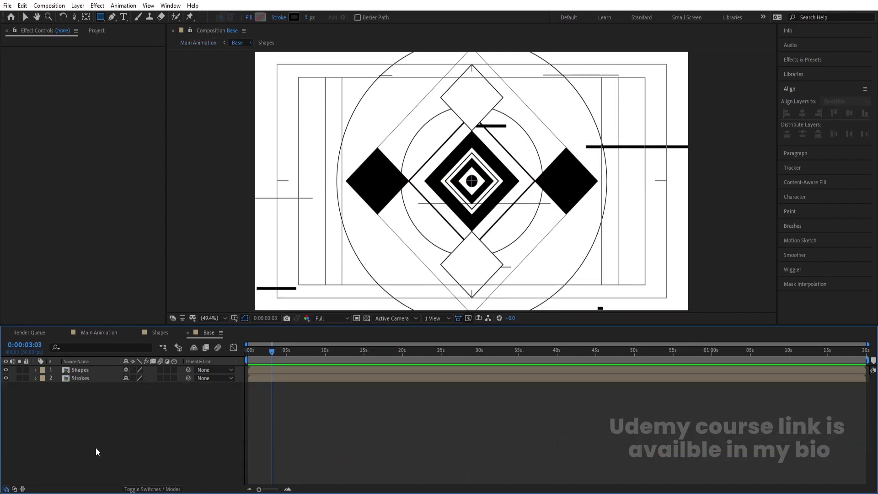
key("ctrl+y")
key("Return")
key("ctrl+shift+bracketleft")
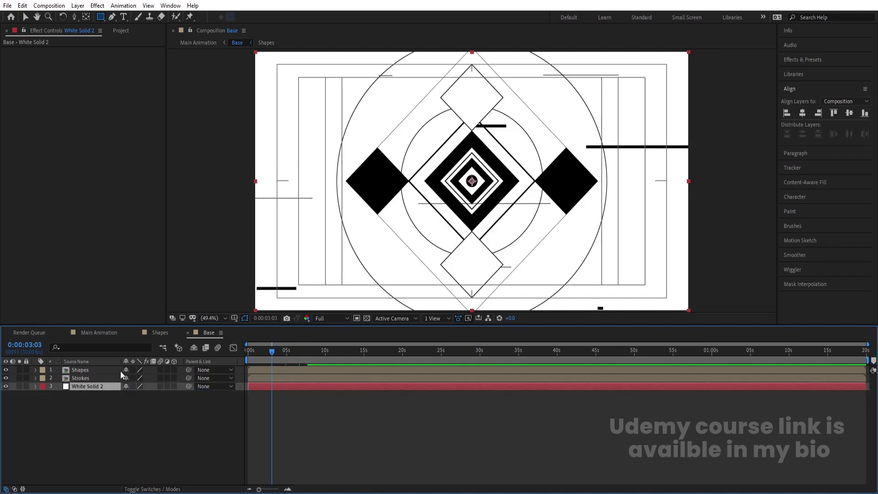
Preview the split in Main Animation and check the Down 5 layer, its source composition and its Position property
left_click(114, 337)
key("space")
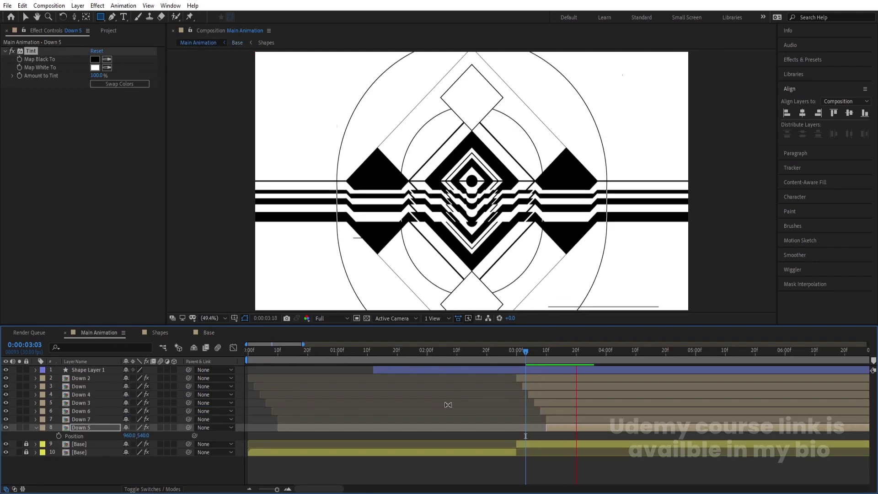
key("space")
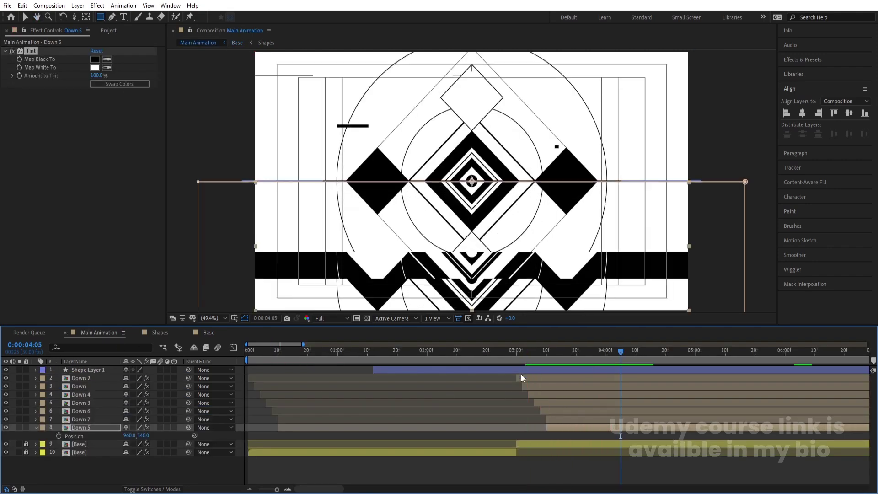
double_click(559, 426)
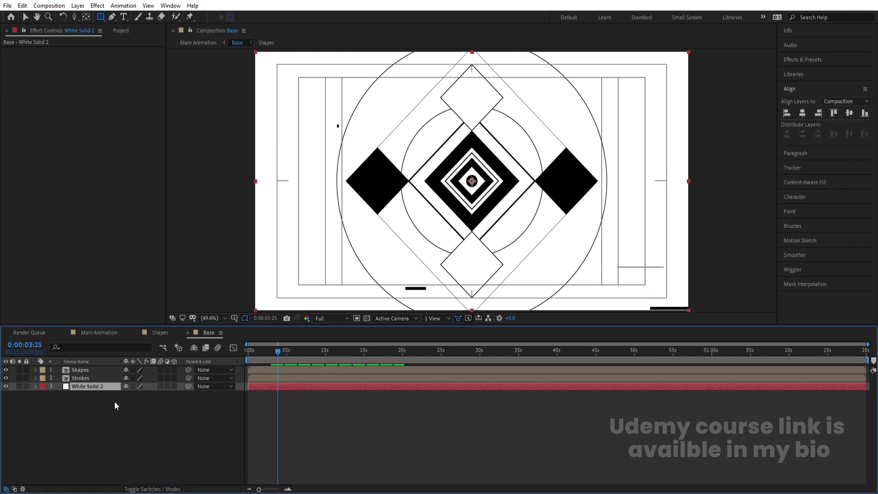
left_click(96, 332)
left_click(493, 412)
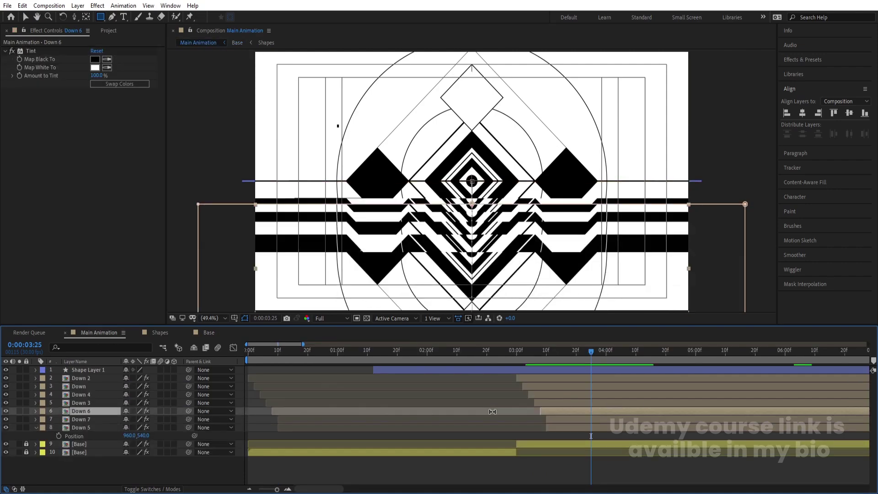
key("space")
left_click(556, 429)
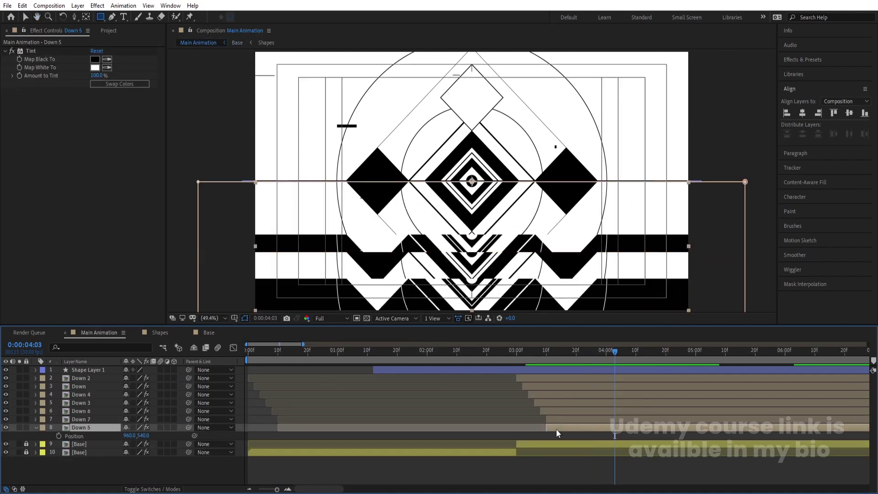
key("p")
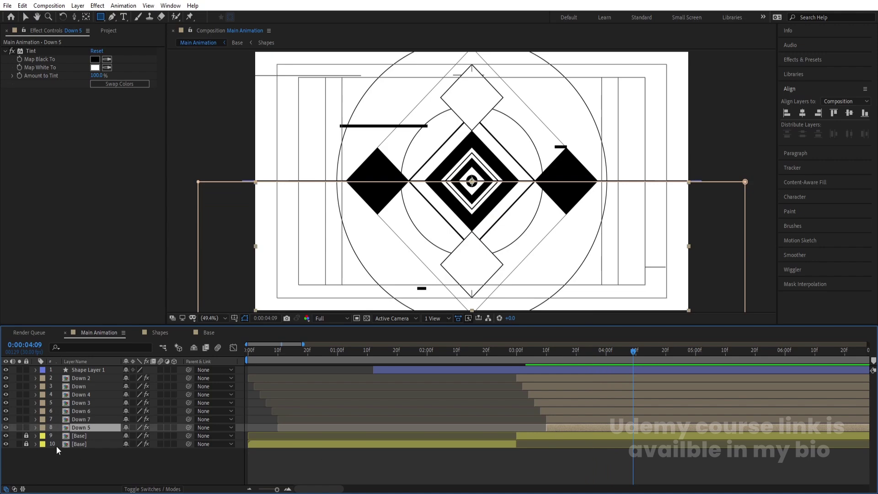
Solo Down 5, swap its Tint colors, unsolo it and preview the split again
left_click(19, 427)
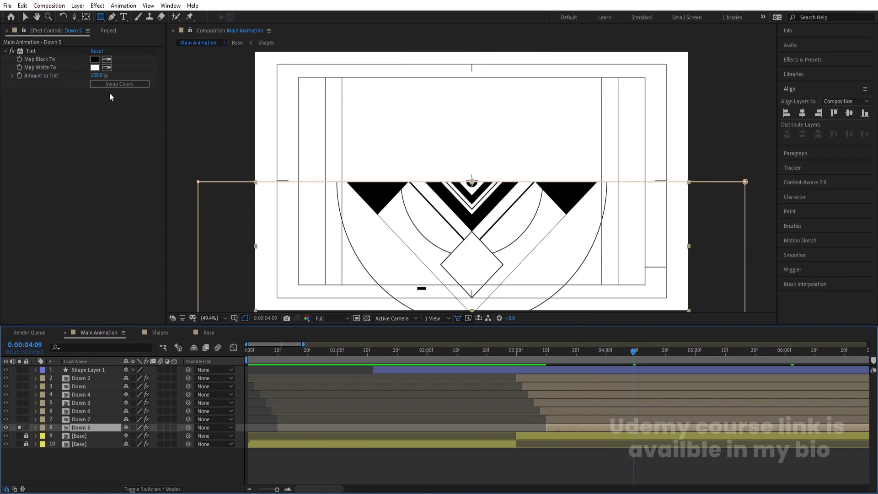
left_click(108, 84)
left_click(20, 427)
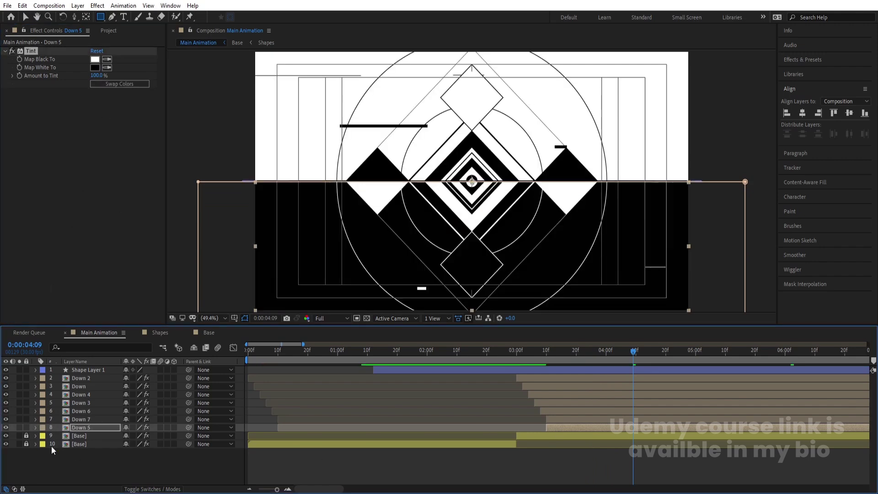
left_click(515, 355)
key("space")
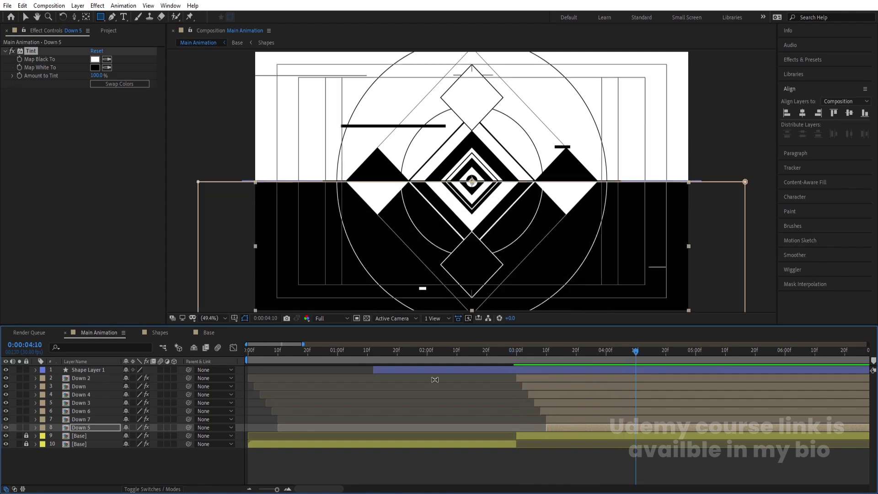
Unlock the Base layers and pre-compose all layers of Main Animation into a new composition named Main
left_click(23, 438)
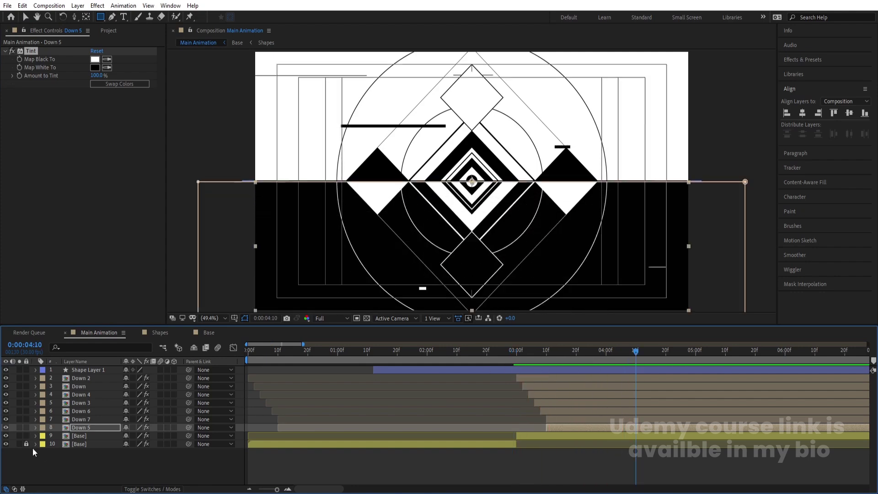
left_click_drag(39, 449, 73, 361)
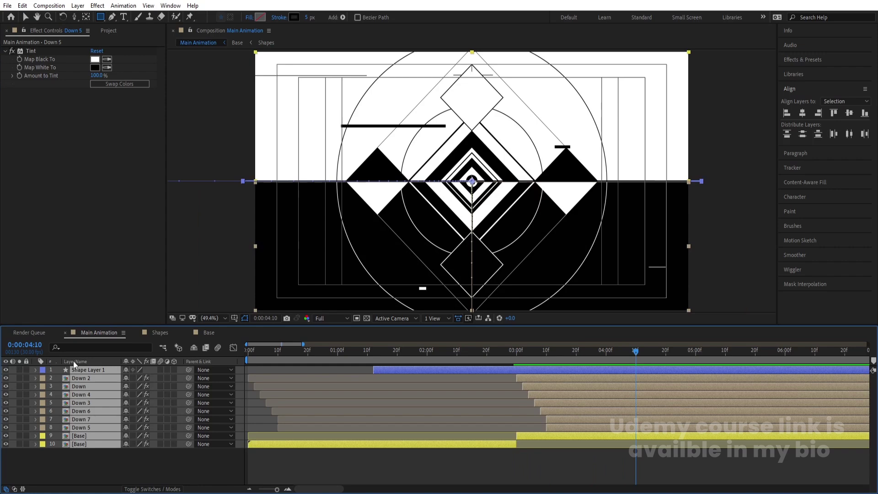
key("ctrl+shift+c")
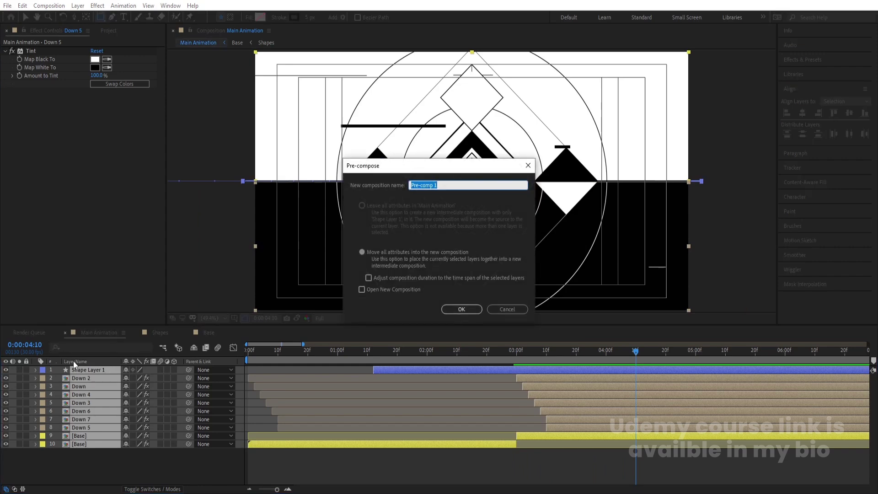
type("Main")
key("Return")
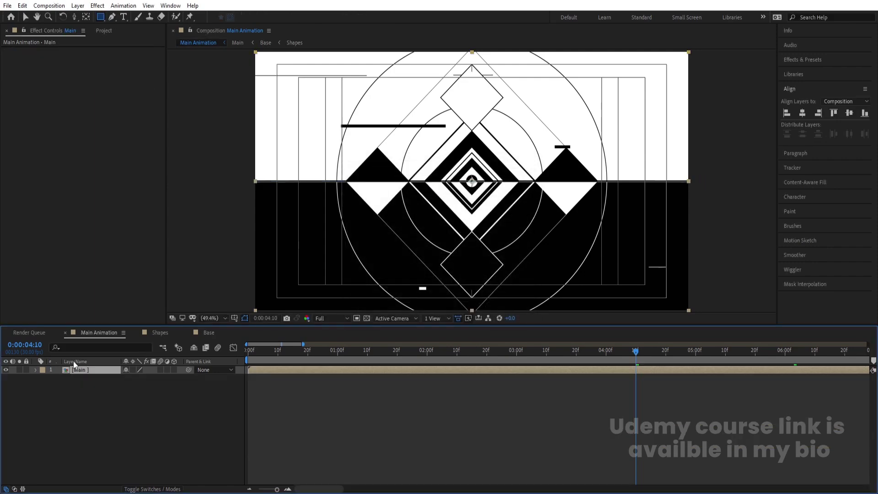
Preview the pre-composed animation and apply the CC Split effect to the Main layer
left_click(517, 353)
key("space")
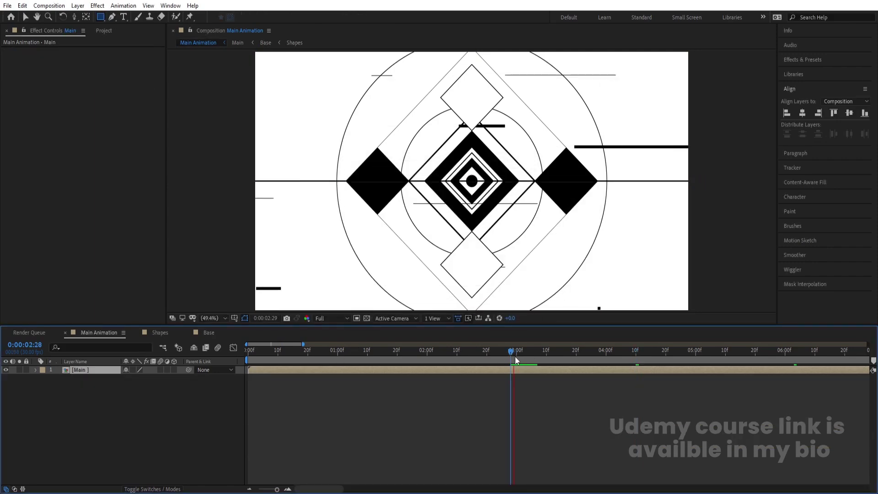
left_click(811, 61)
left_click(816, 71)
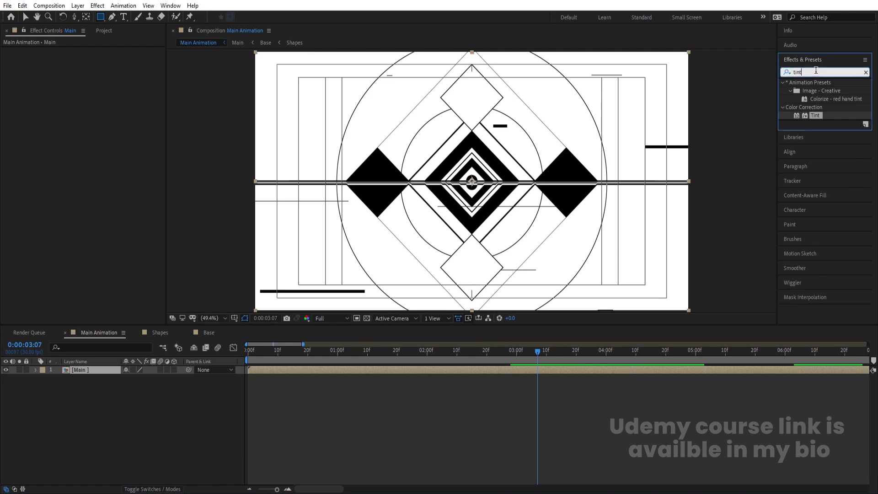
type("cc spi")
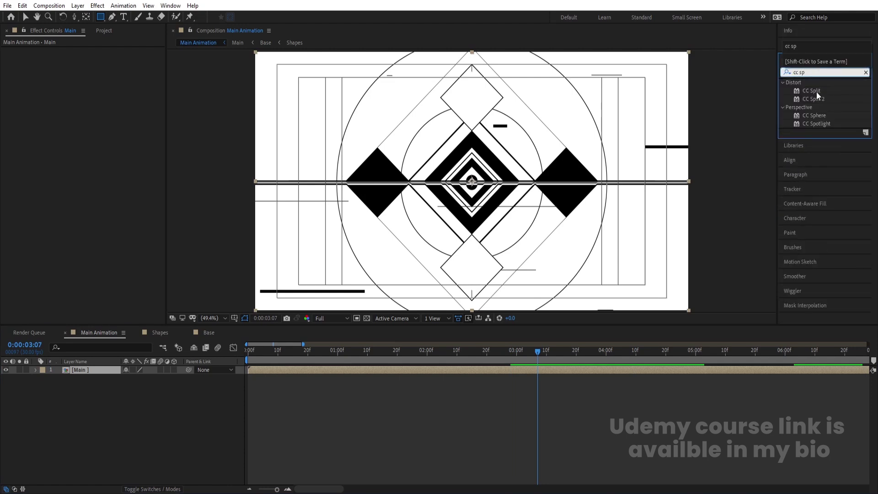
double_click(817, 92)
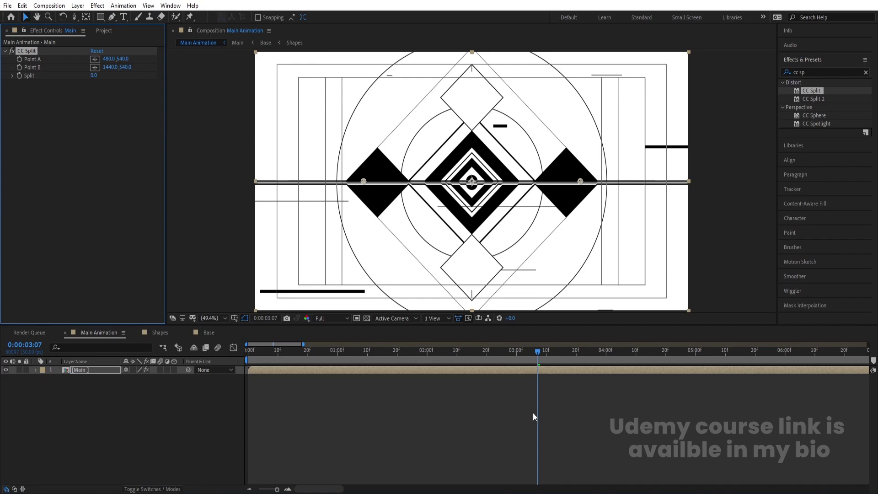
Preview up to 0:00:03:20 and set the CC Split amount to 75 on the Main layer
left_click_drag(503, 351, 468, 352)
key("space")
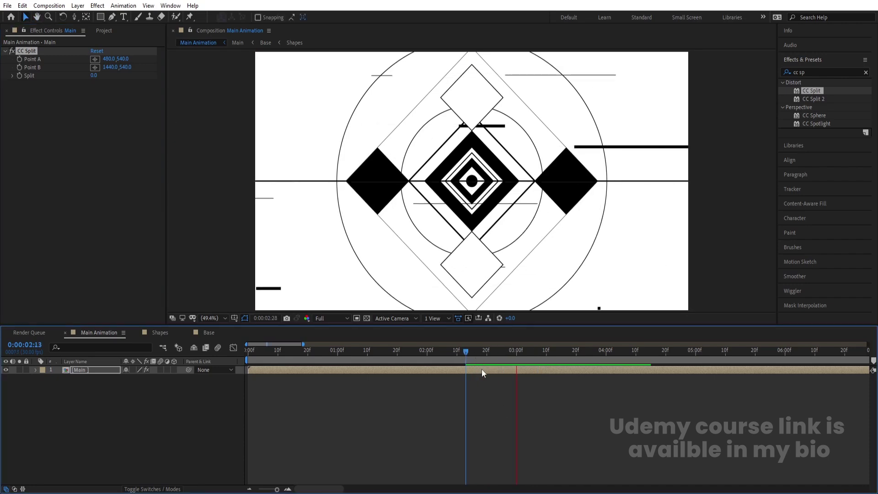
key("space")
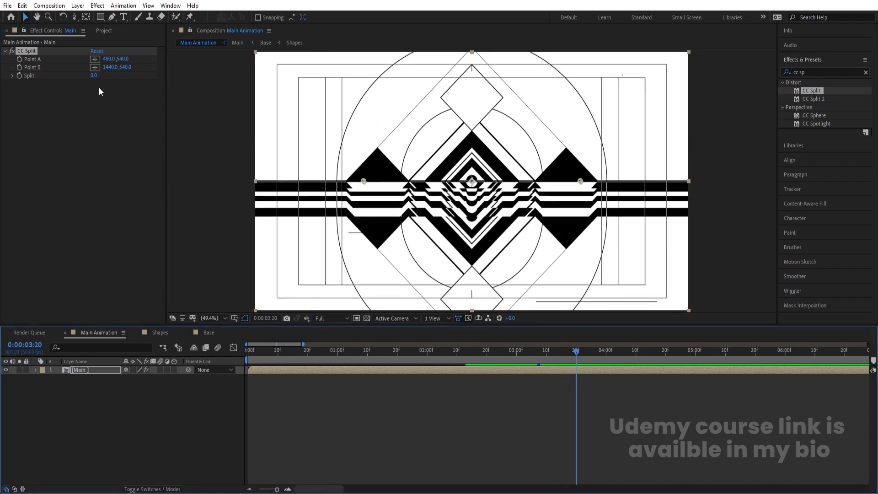
left_click_drag(94, 75, 129, 80)
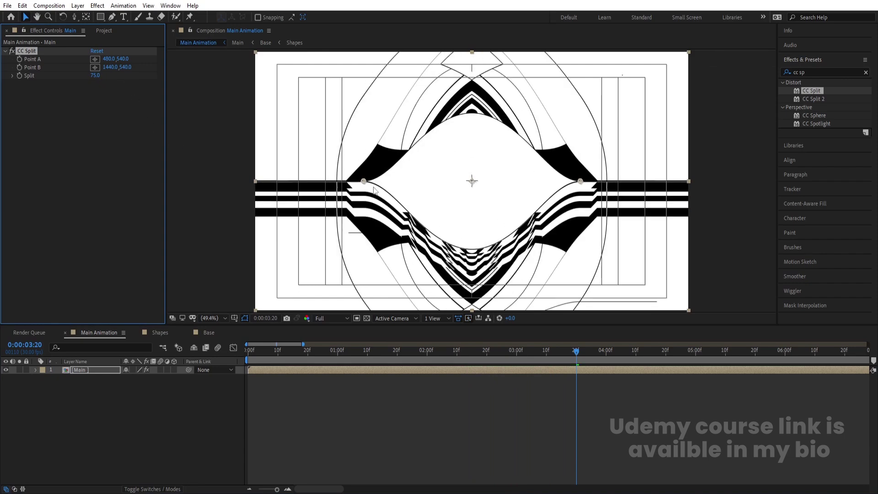
Add keyframes for CC Split's Point A and Point B at 0:00:03:20 and 0:00:05:26
left_click(20, 59)
left_click(19, 67)
key("u")
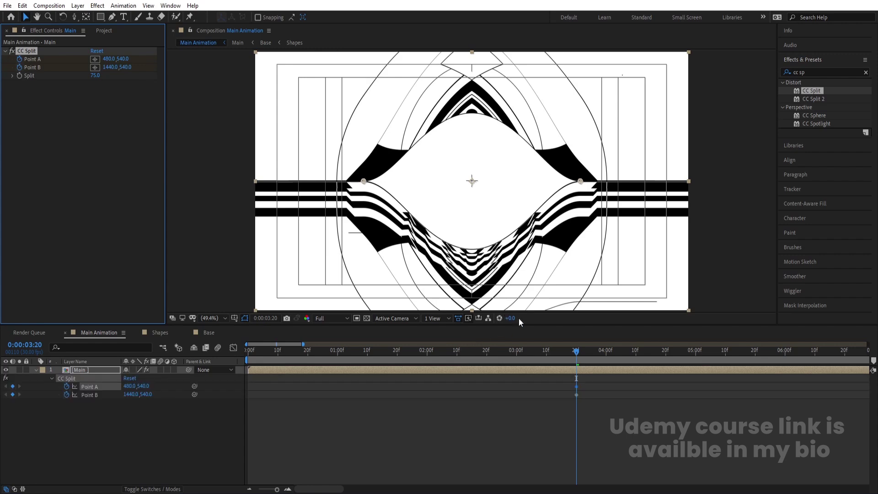
key("space")
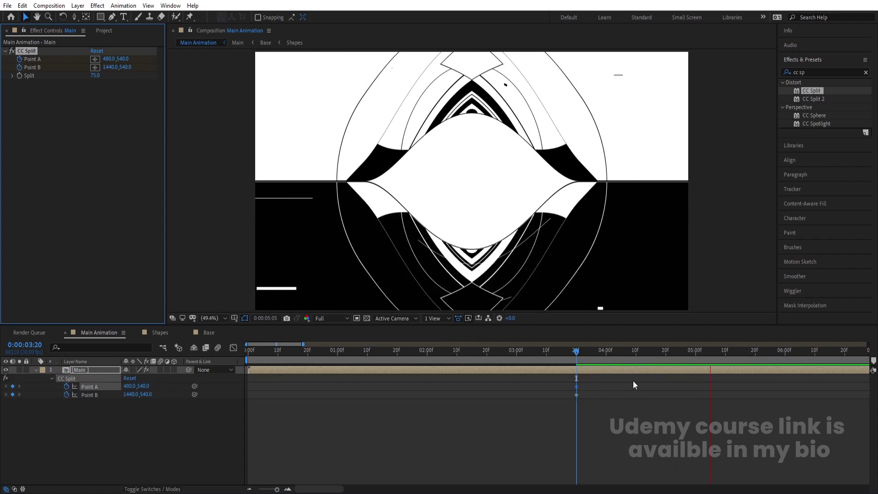
key("space")
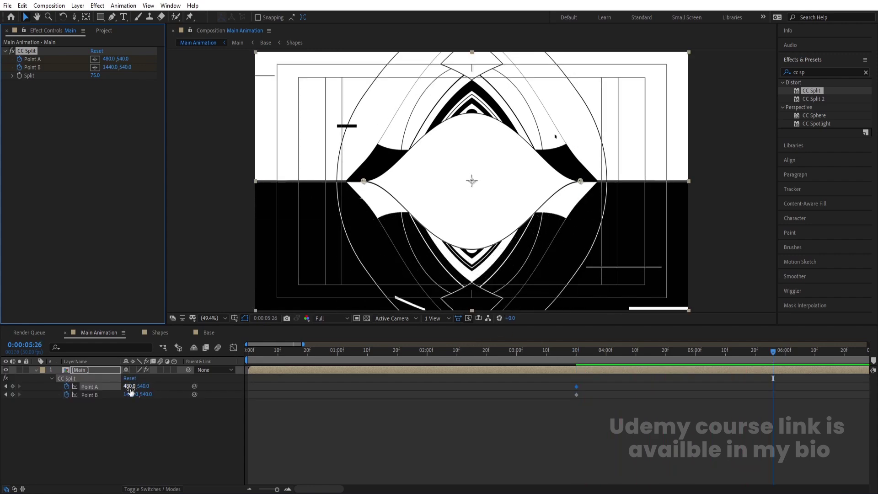
left_click(13, 386)
left_click(13, 395)
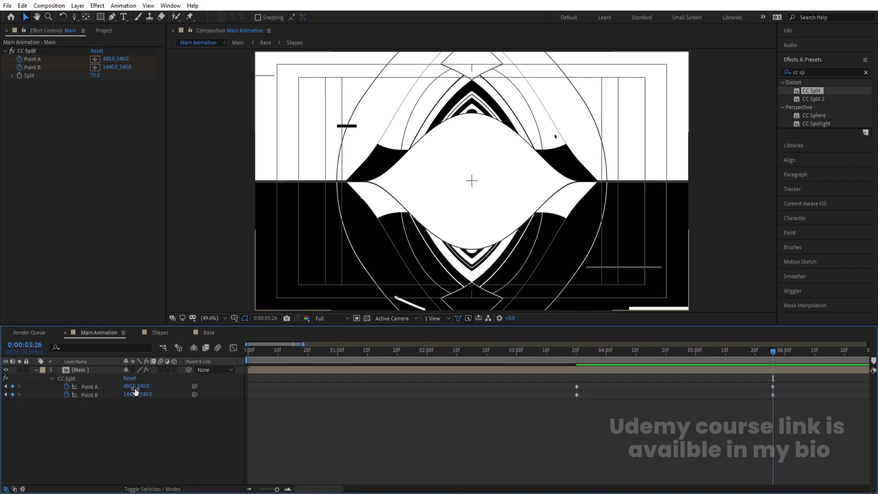
At 0:00:05:26, move Point A to the frame's left edge at about -1.5, 540 and Point B to its right edge
left_click_drag(133, 388, 4, 388)
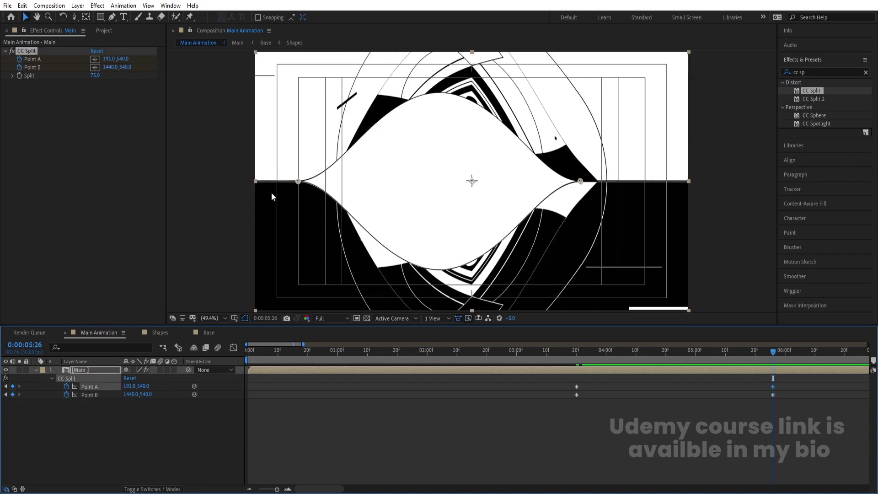
left_click_drag(299, 182, 255, 181)
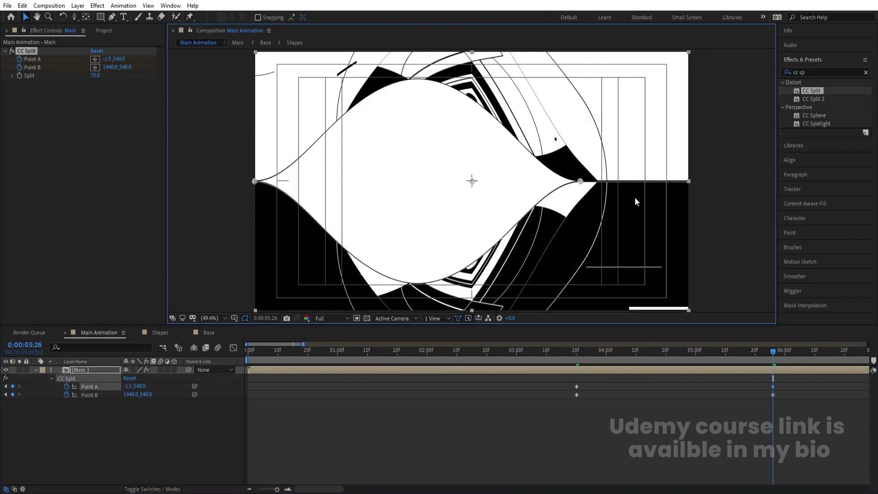
left_click_drag(579, 182, 687, 188)
Set Point A and Point B to 960, 540 at 0:00:03:20 and apply Easy Ease to all four point keyframes
key("j")
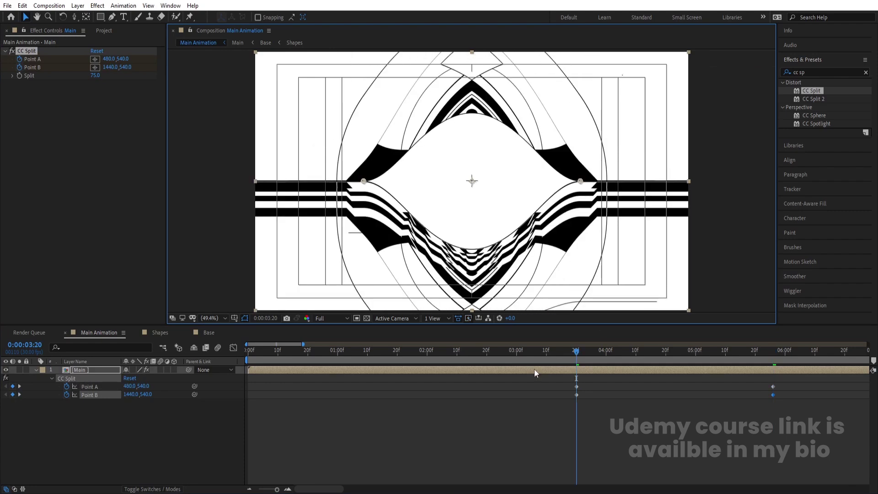
left_click(197, 440)
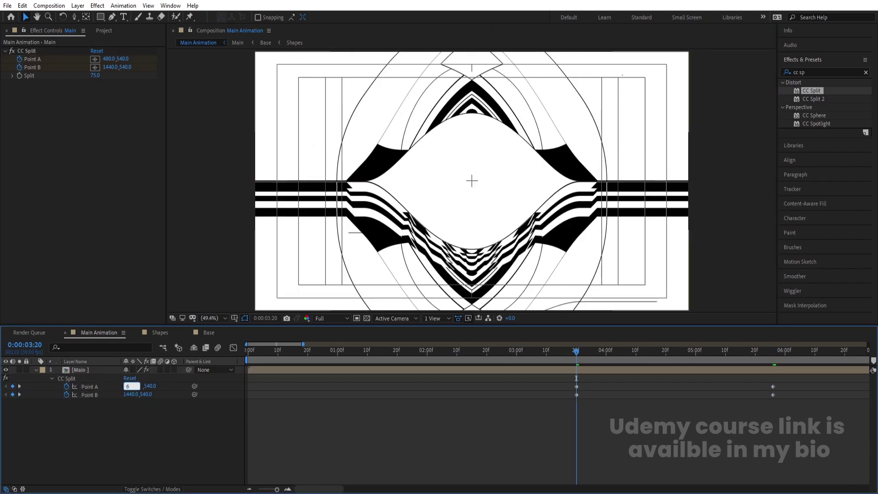
type("960")
left_click(133, 395)
type("960")
key("Return")
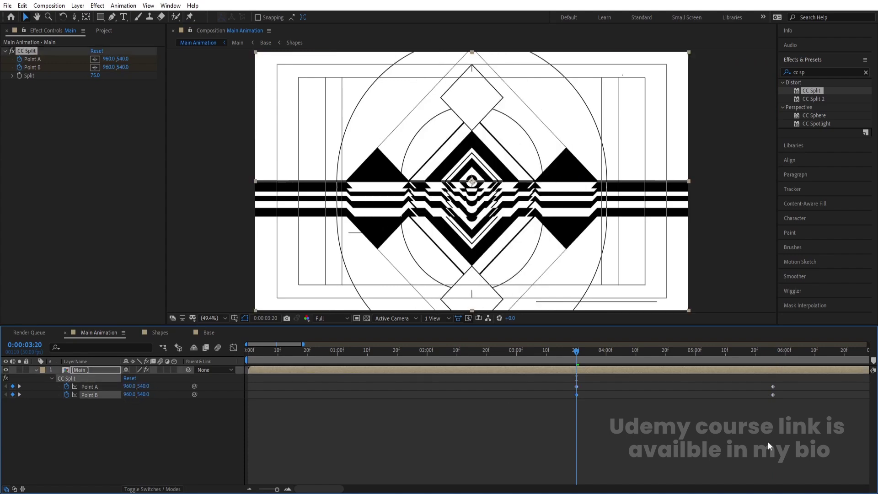
left_click_drag(864, 440, 475, 372)
key("F9")
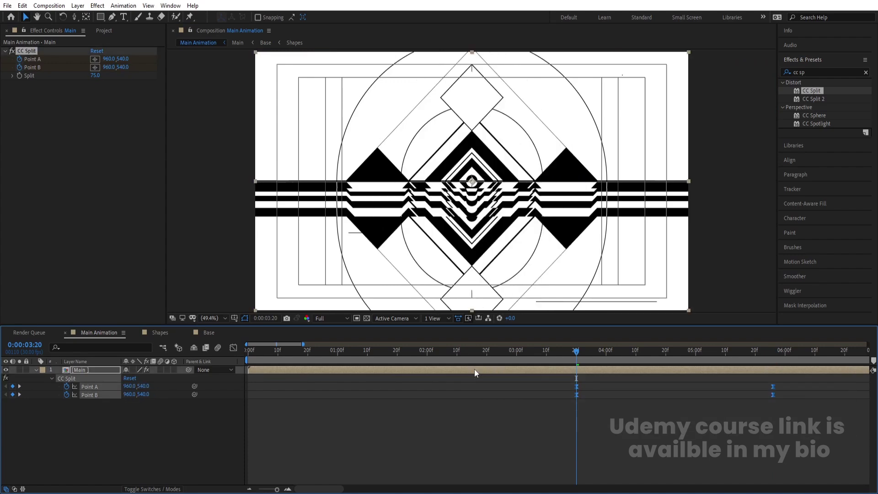
Preview the CC Split opening from 0:00:03:20 and return to the composition's start
key("space")
left_click(610, 422)
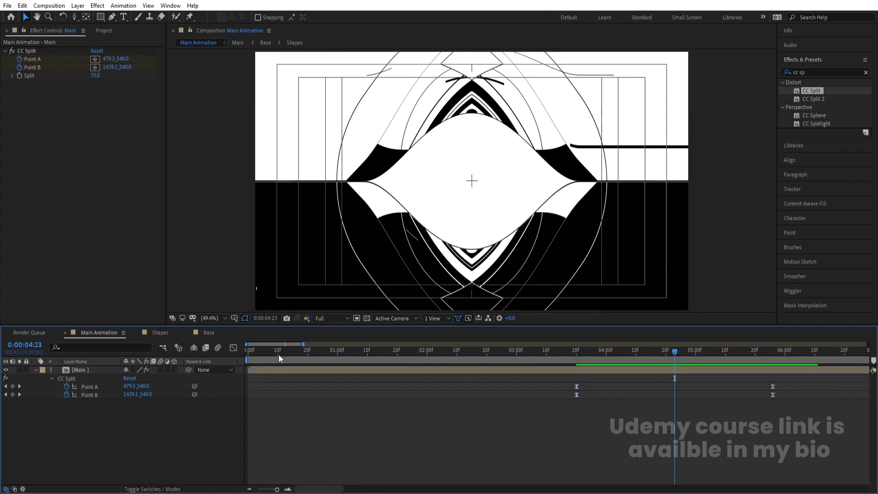
key("Home")
Duplicate the Main layer and delete CC Split from the lower copy
left_click(74, 370)
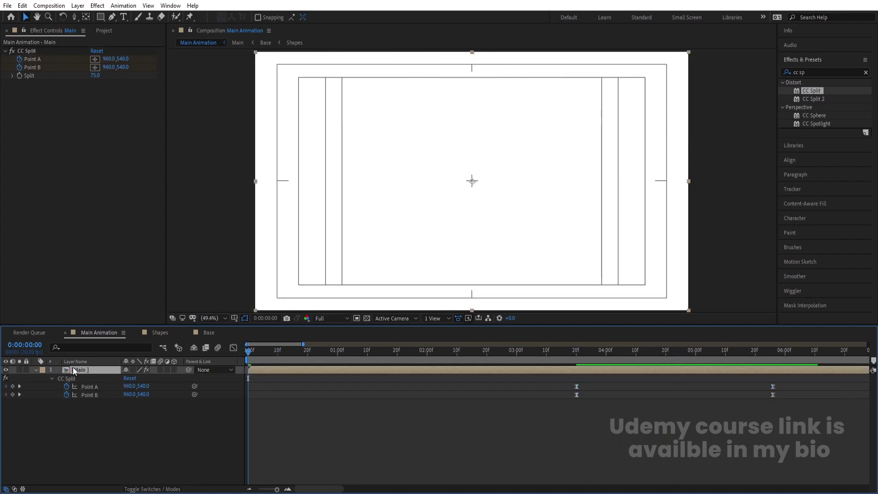
key("ctrl+d")
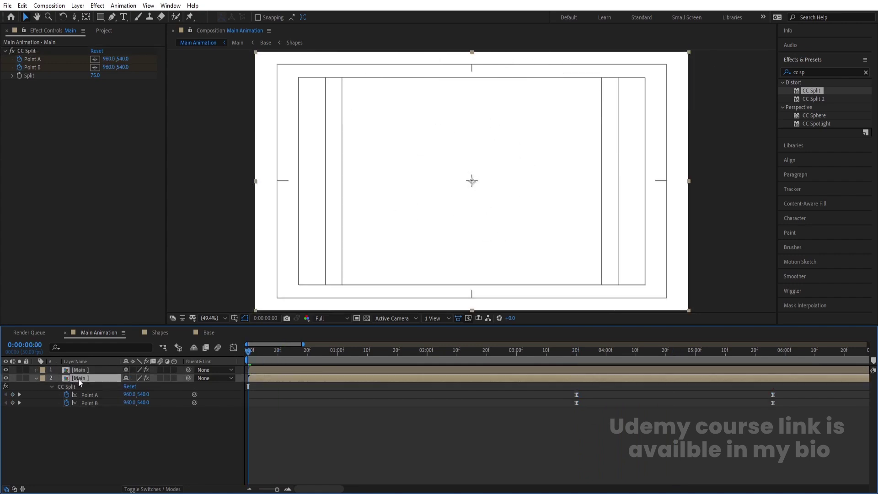
left_click(81, 386)
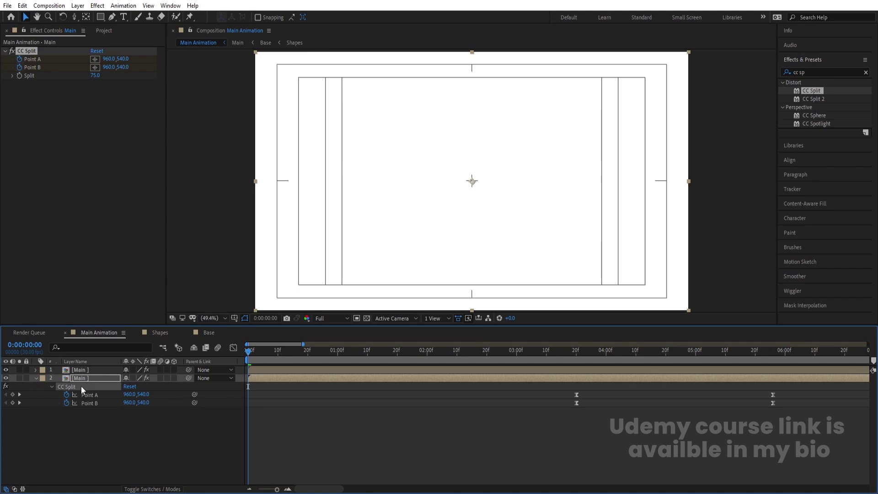
key("Delete")
Trim the lower Main layer's start to 0:00:03:20, where the upper layer's split begins, and preview the opening
left_click(596, 369)
key("u")
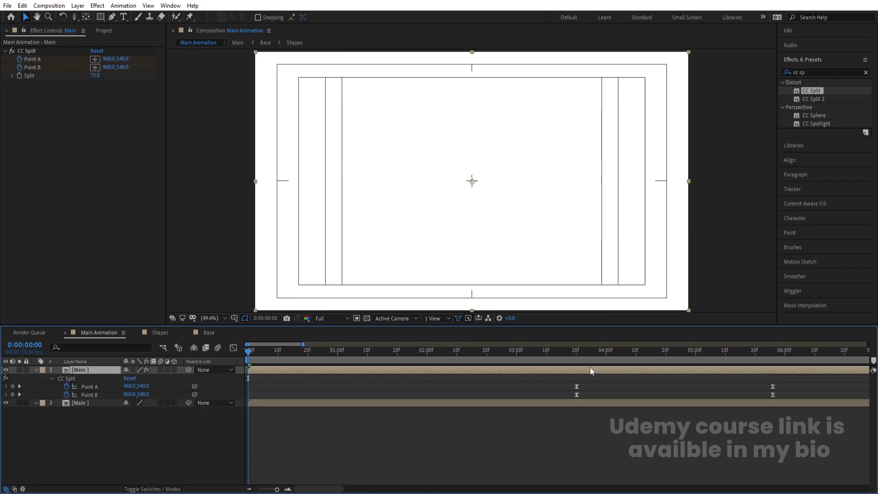
left_click(576, 352)
left_click(572, 405)
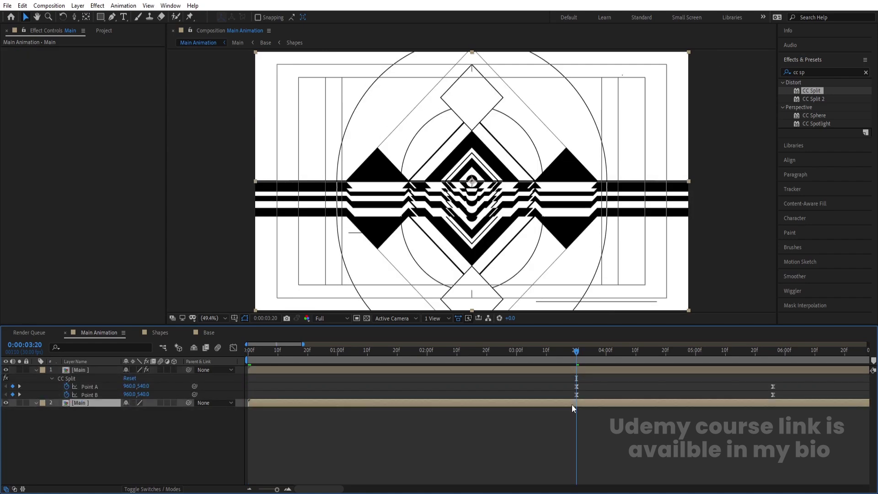
key("alt+bracketleft")
key("space")
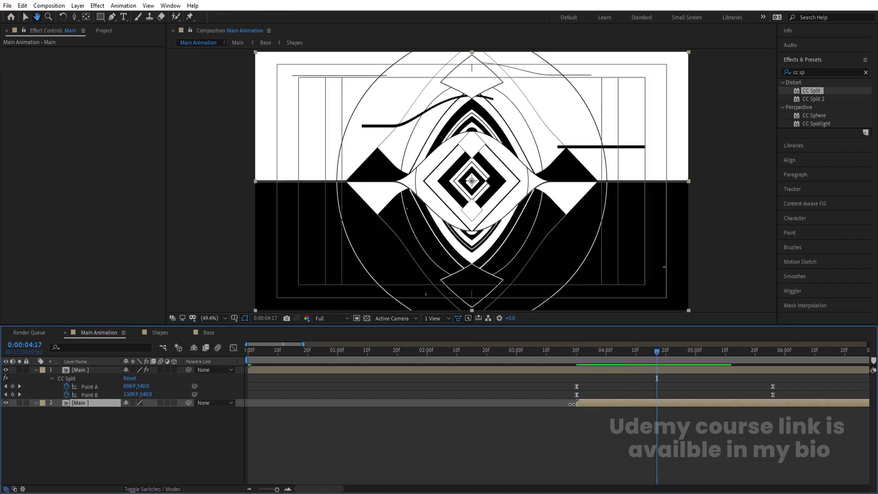
Add an adjustment layer above both Main layers and apply the CC Lens effect to it
key("minus")
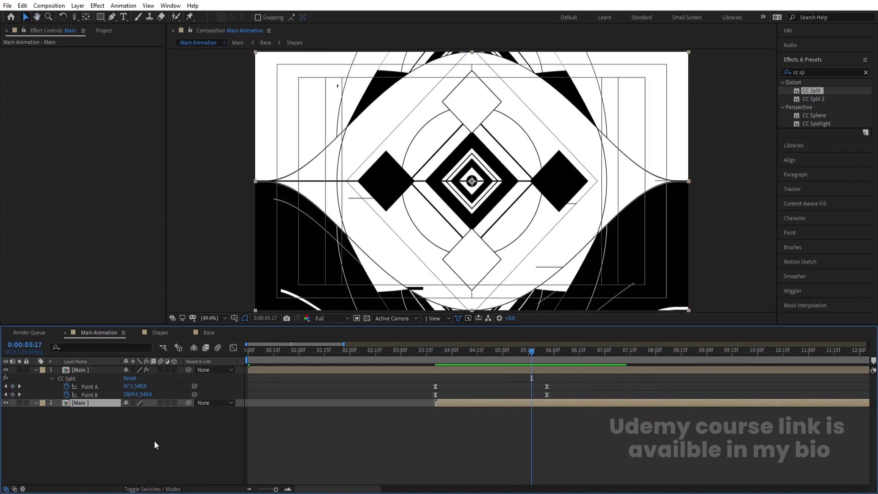
right_click(111, 450)
mouse_move(139, 345)
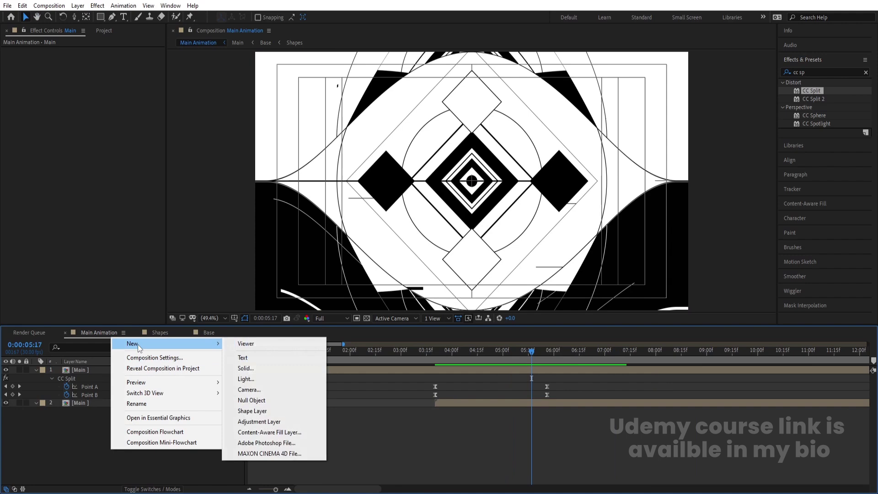
left_click(257, 422)
left_click(825, 72)
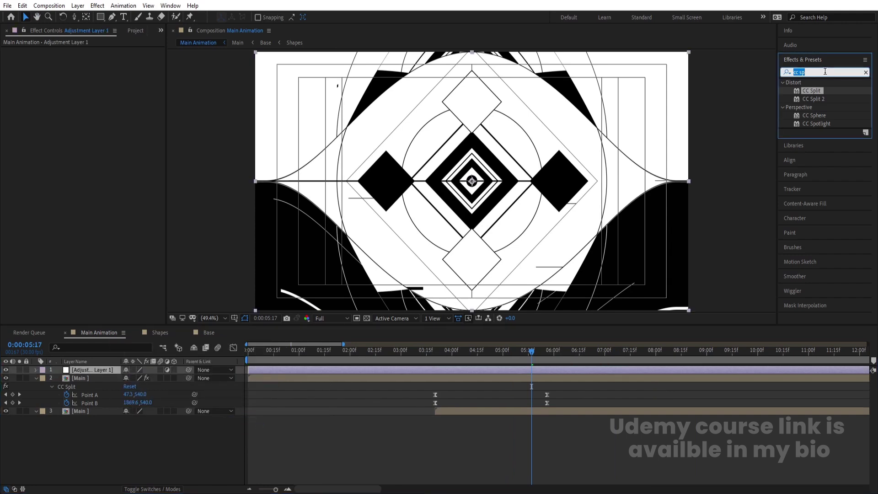
type("cc")
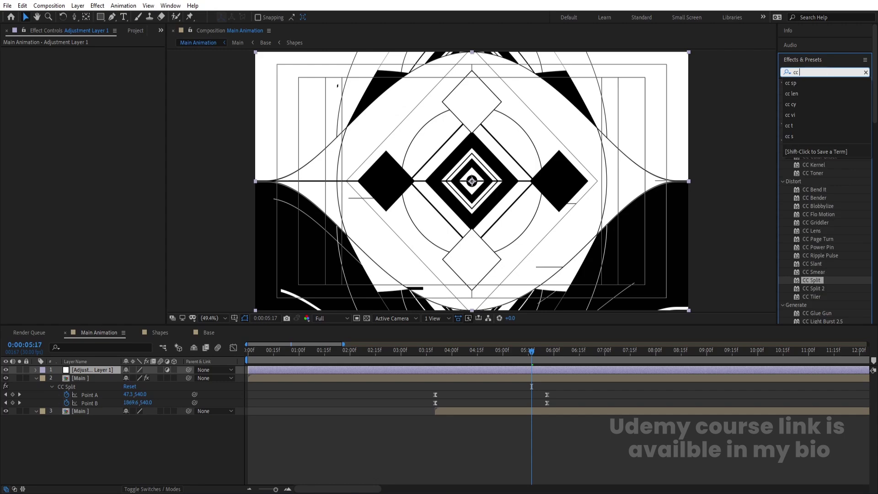
type(" le")
double_click(814, 92)
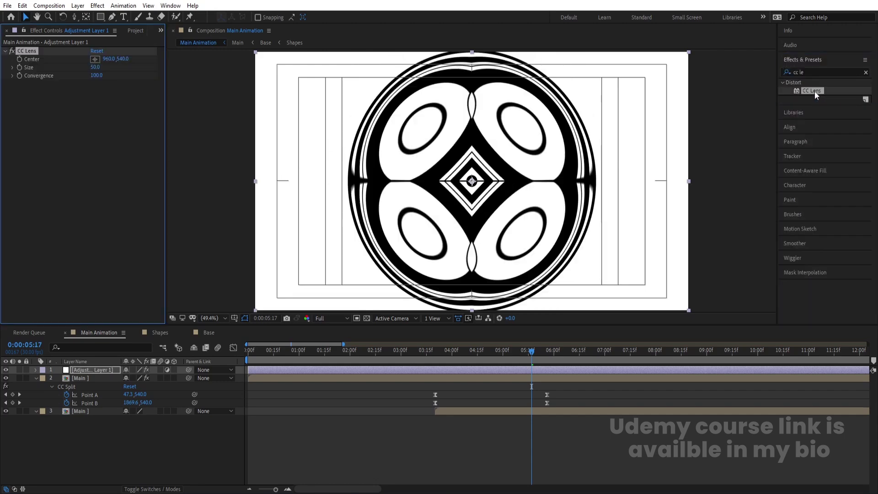
Set CC Lens Size to 200 and add a Size keyframe at 0:00:05:17
left_click_drag(98, 67, 157, 65)
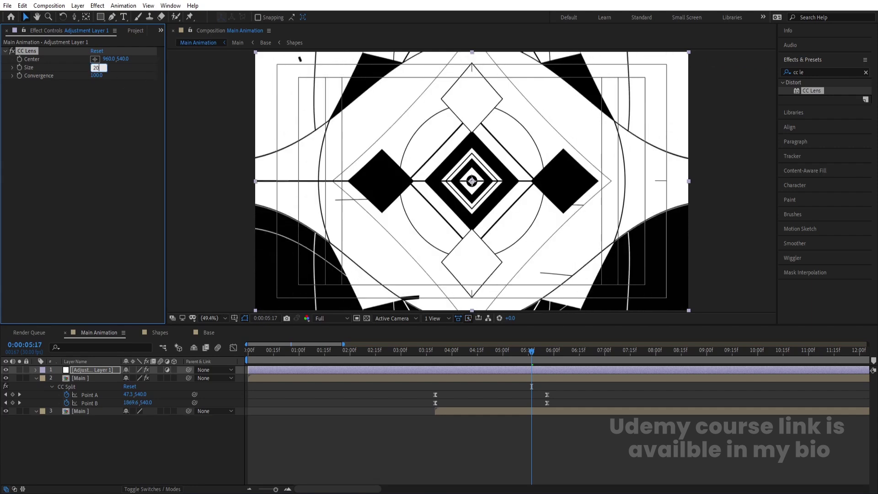
key("Return")
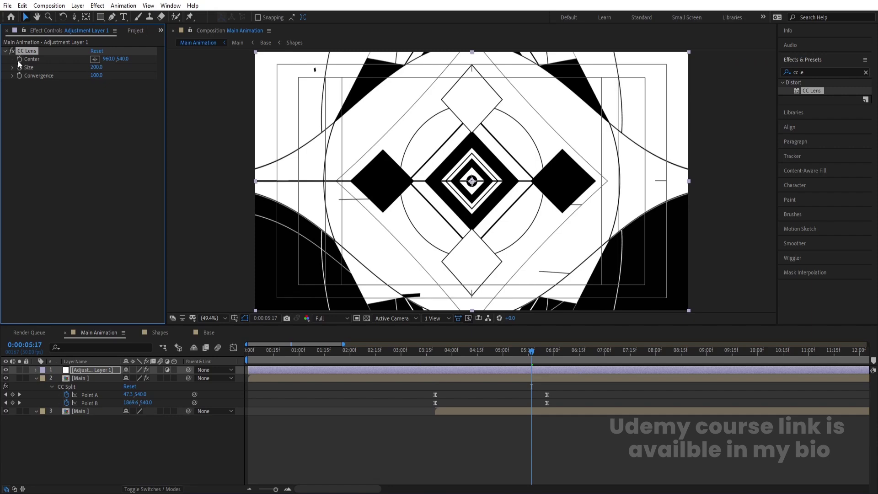
key("u")
key("space")
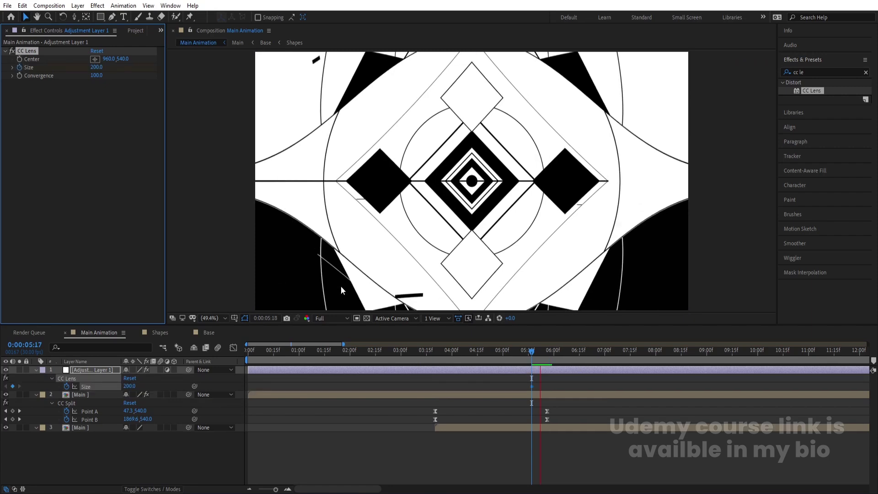
Set CC Lens Size to 0 at 0:00:07:19
left_click(130, 386)
type("0")
key("Return")
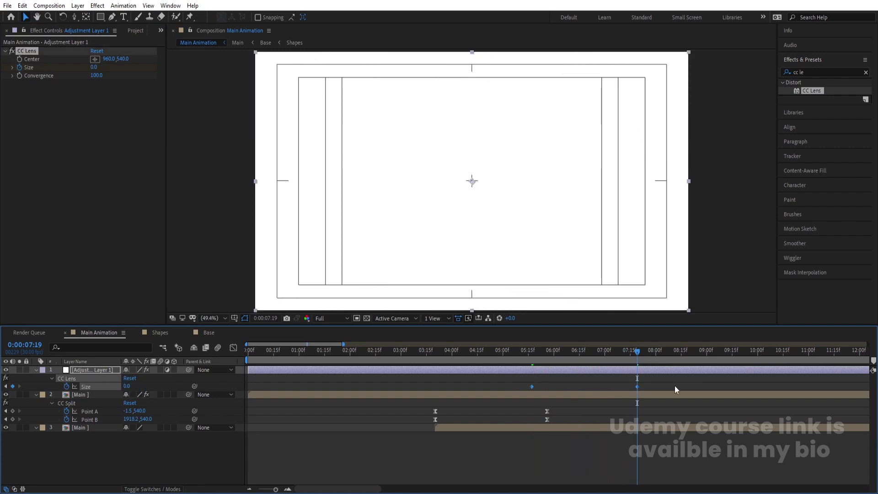
Apply Easy Ease to both Size keyframes and preview from 0:00:05:17 with the work area ending at 0:00:07:19
key("n")
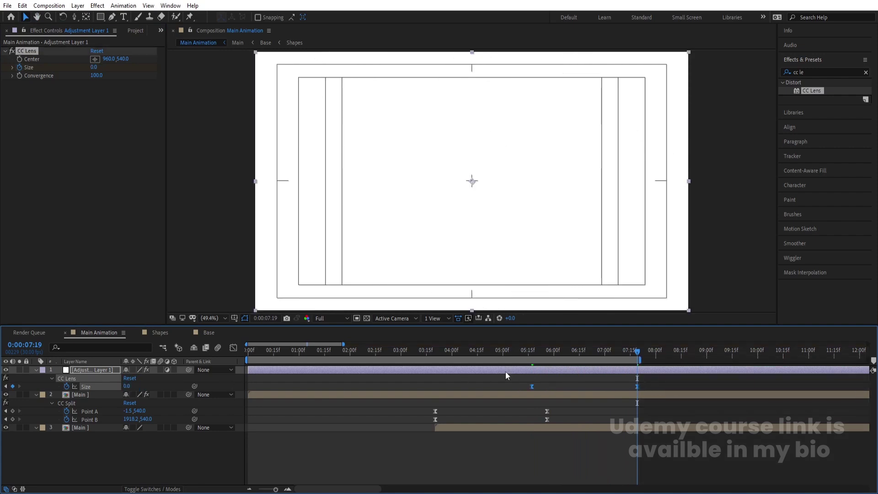
left_click(533, 352)
key("space")
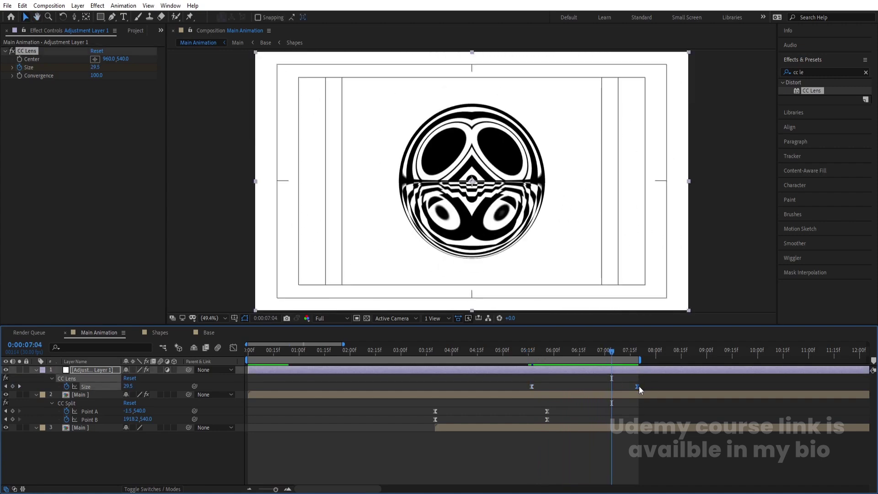
Move the last CC Lens Size keyframe to 0:00:09:00 and end the work area there
left_click_drag(638, 386, 707, 387)
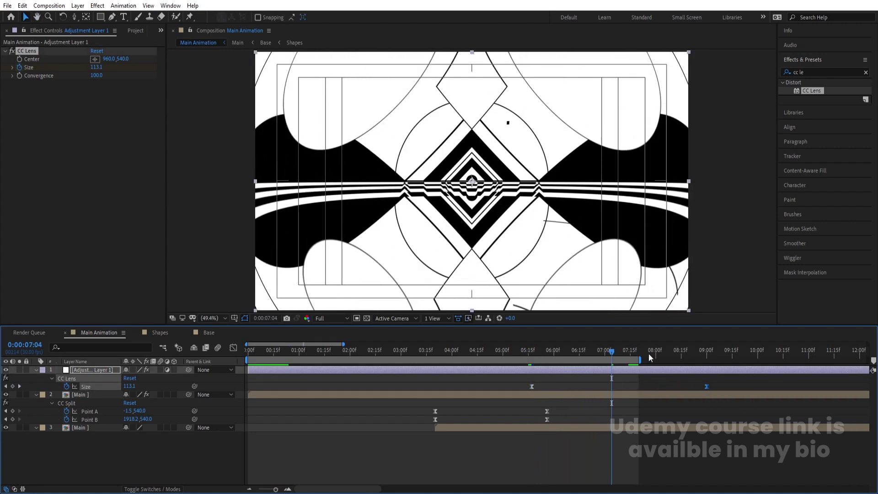
left_click_drag(649, 353, 677, 361)
key("k")
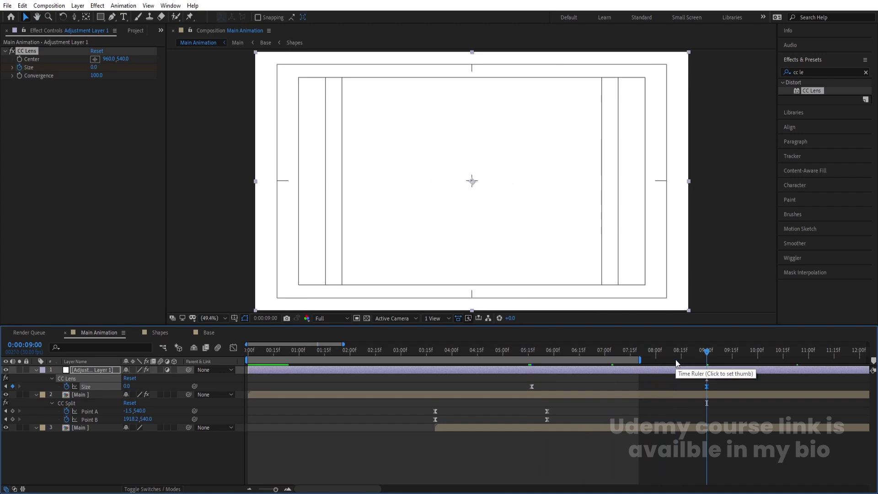
key("n")
Preview the lengthened lens animation from 0:00:05:17
left_click(531, 350)
key("space")
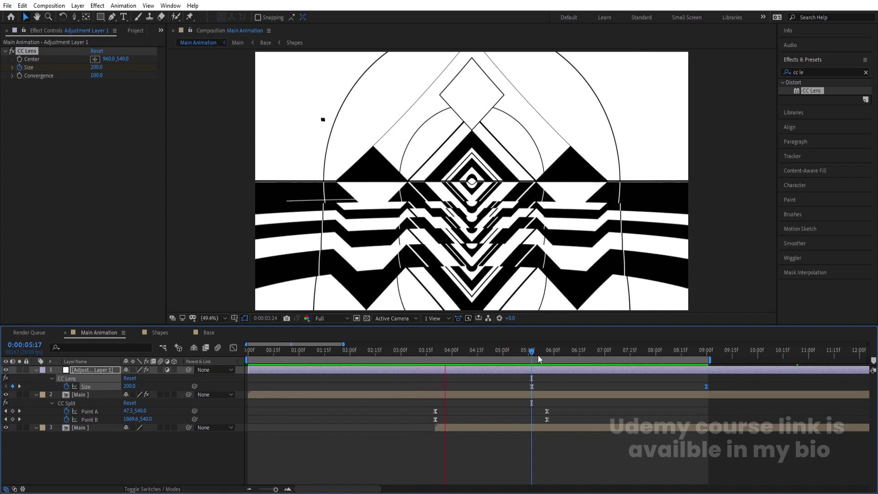
left_click(547, 352)
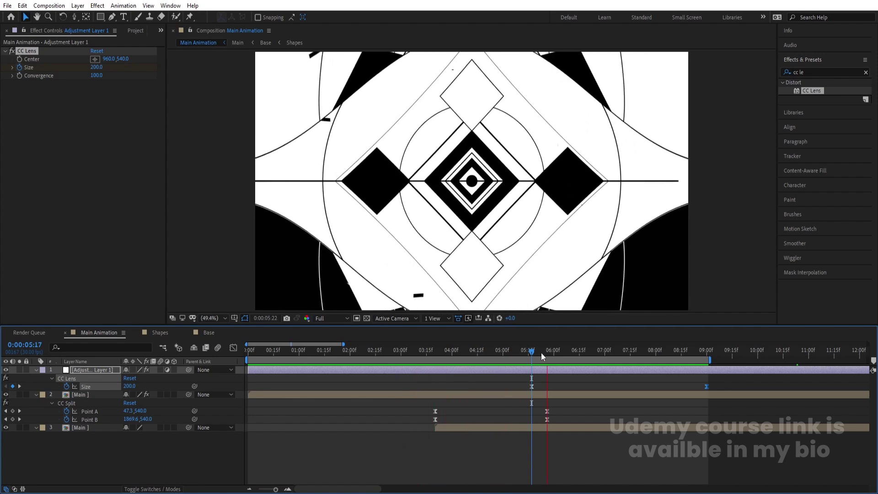